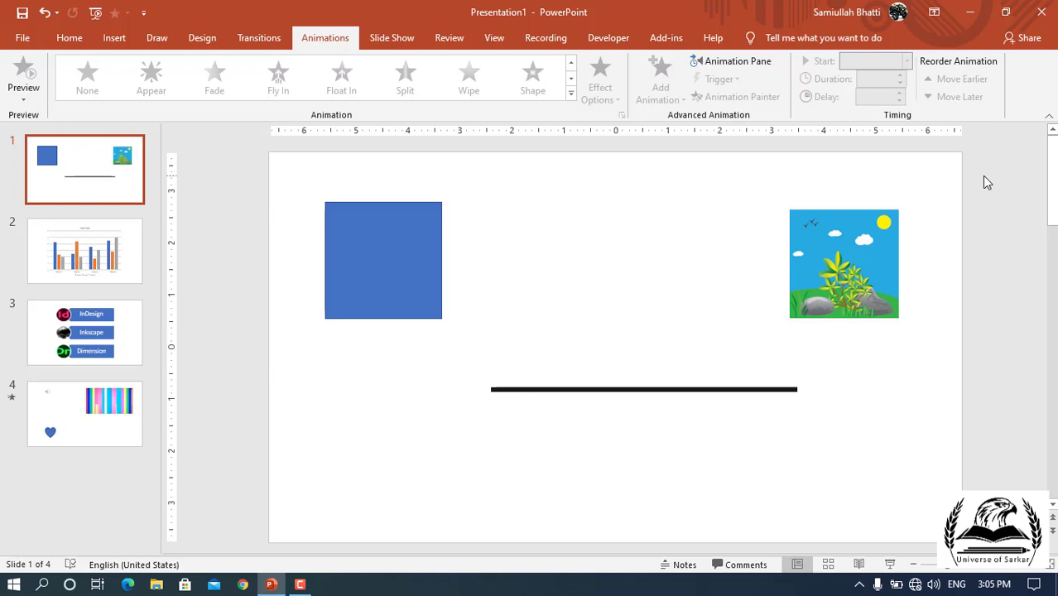
- Try Wipe, Split and Fade entrance effects on the blue square, checking their direction choices
left_click(384, 262)
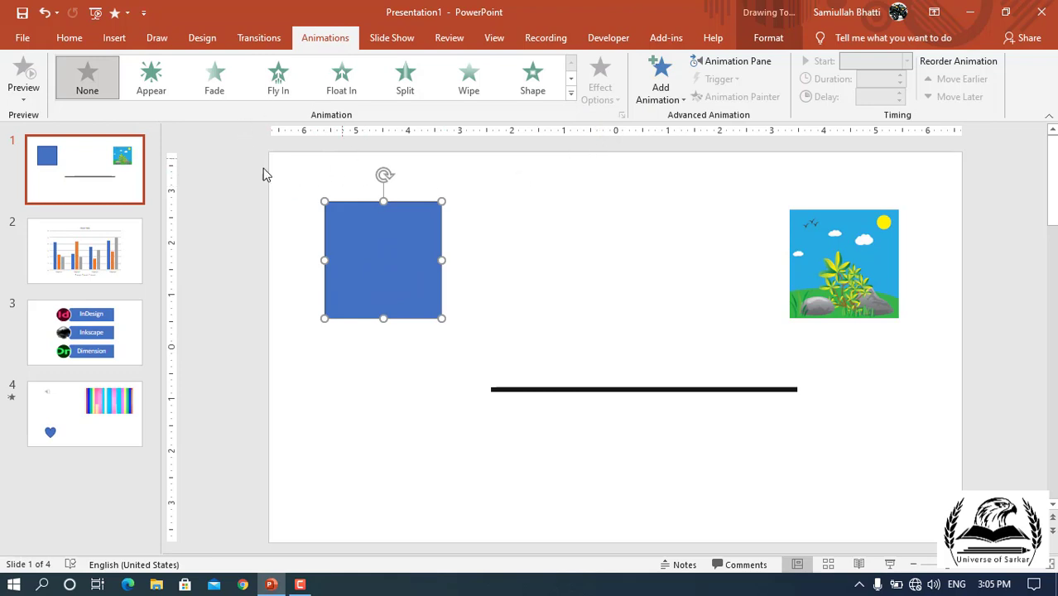
left_click(470, 82)
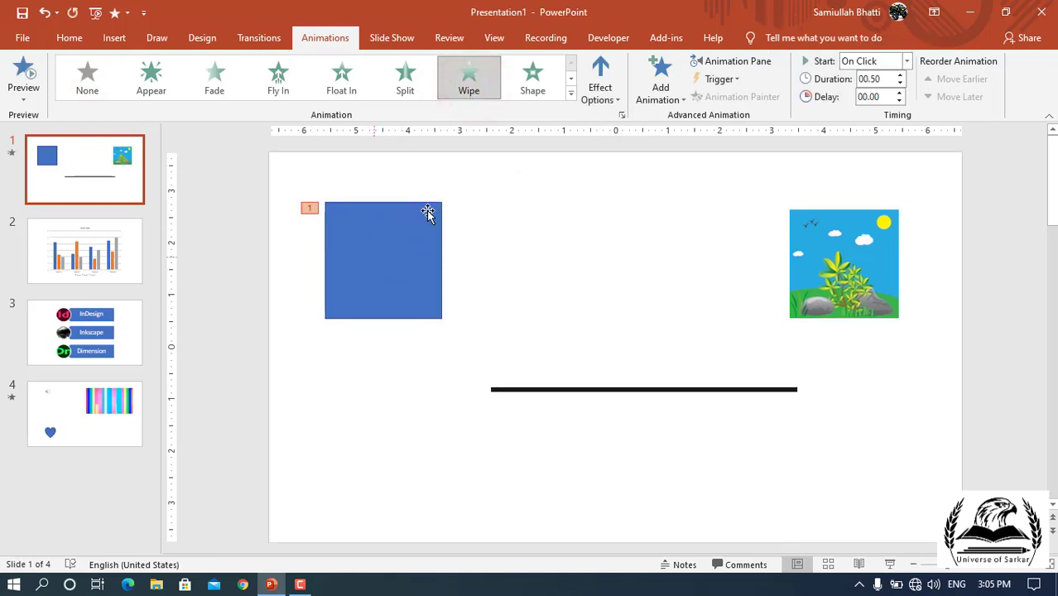
left_click(619, 100)
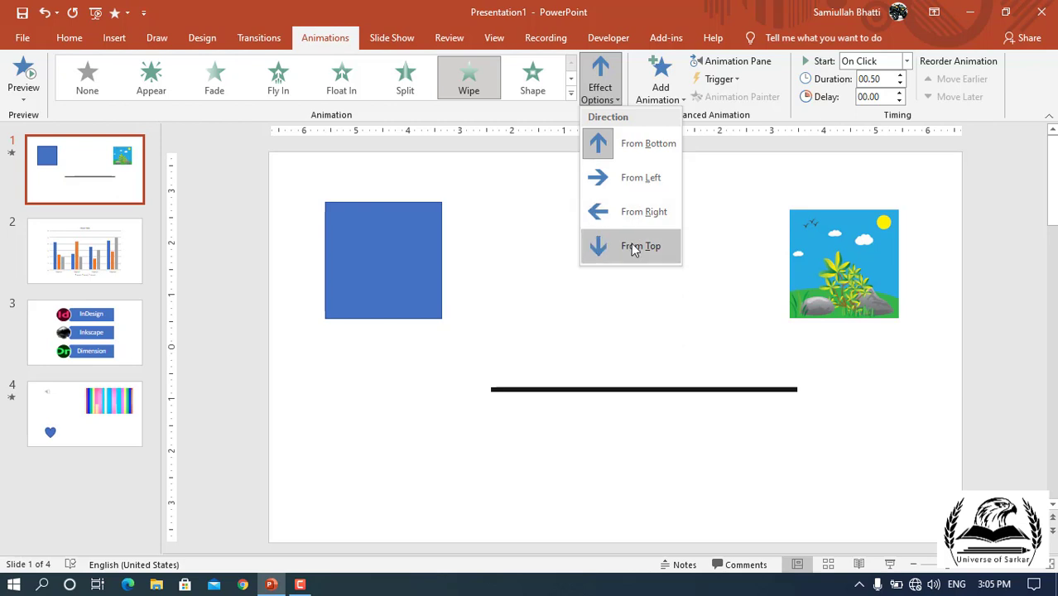
left_click(405, 87)
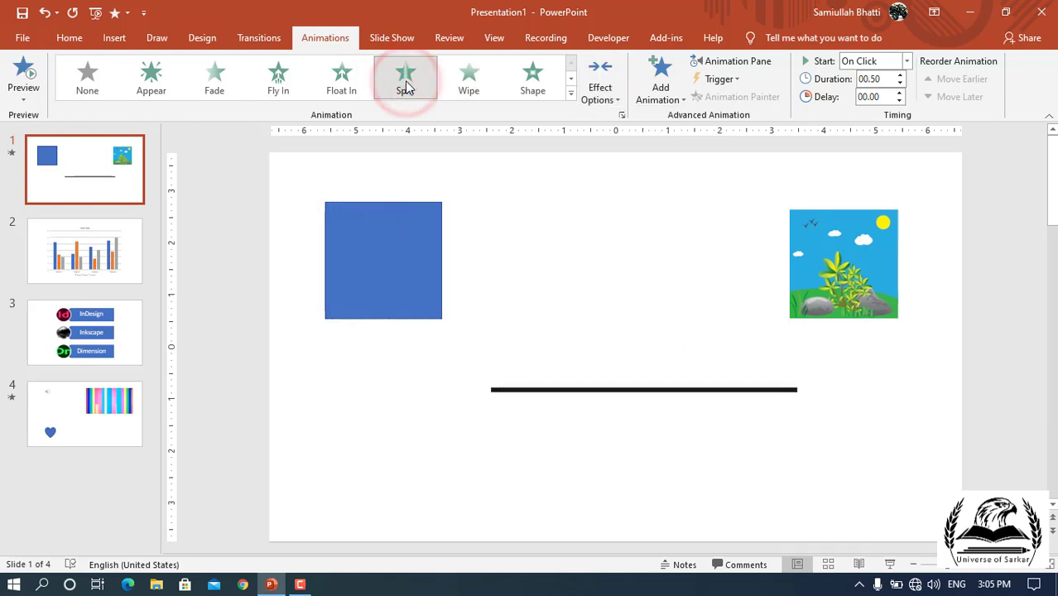
left_click(617, 97)
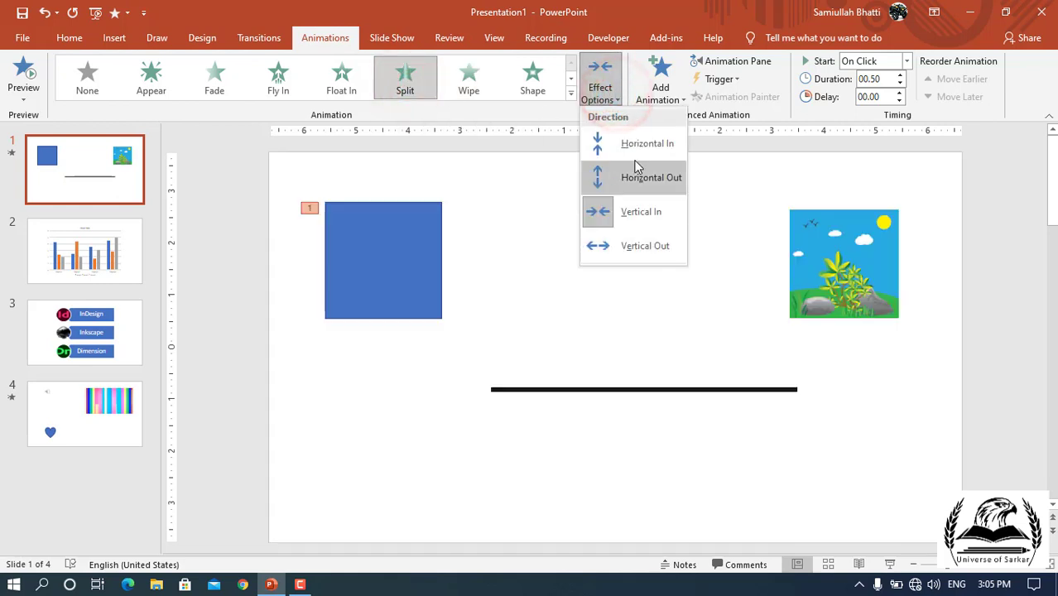
left_click(213, 78)
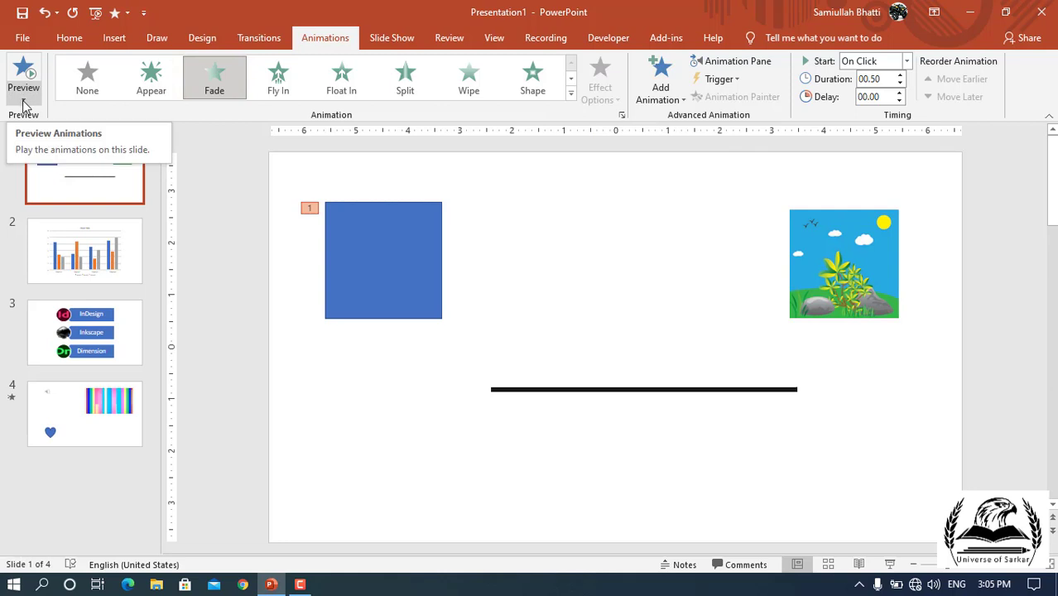
- Return the square's entrance animation to Wipe from the full effects list
left_click(23, 99)
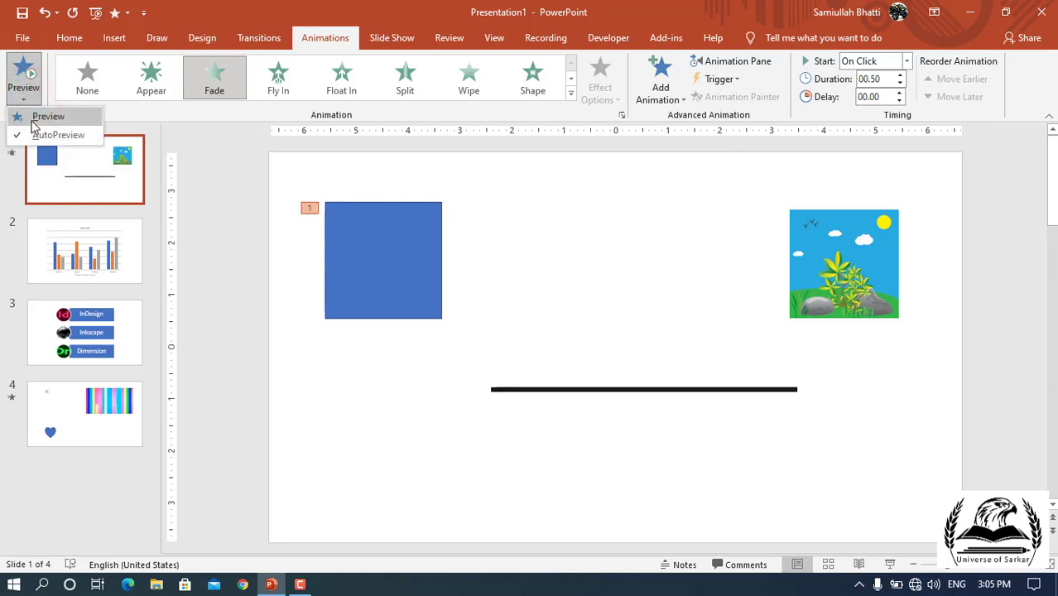
left_click(435, 17)
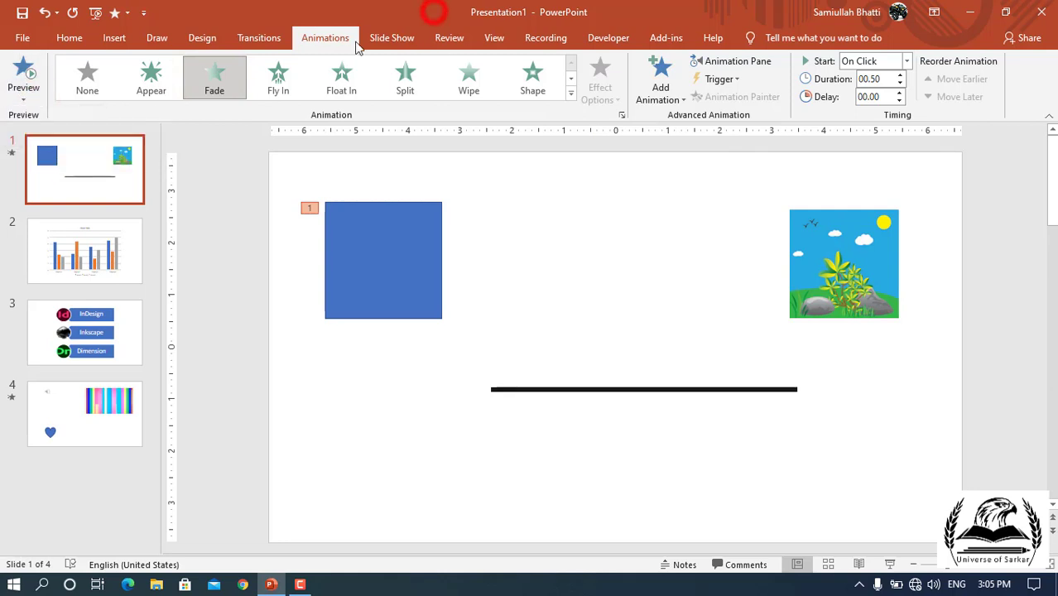
left_click(571, 94)
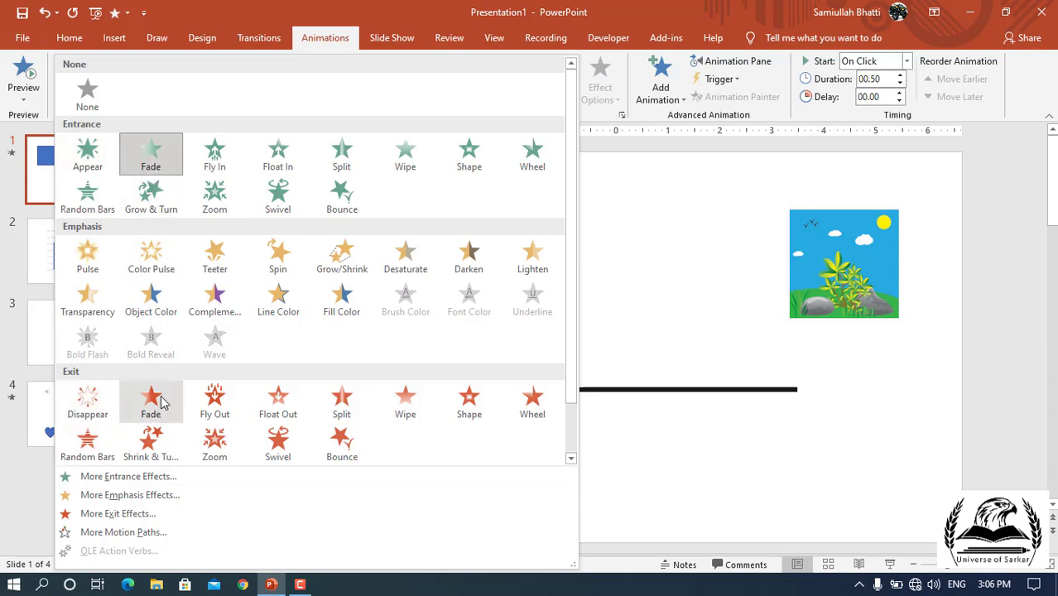
scroll(260, 267, "down", 1)
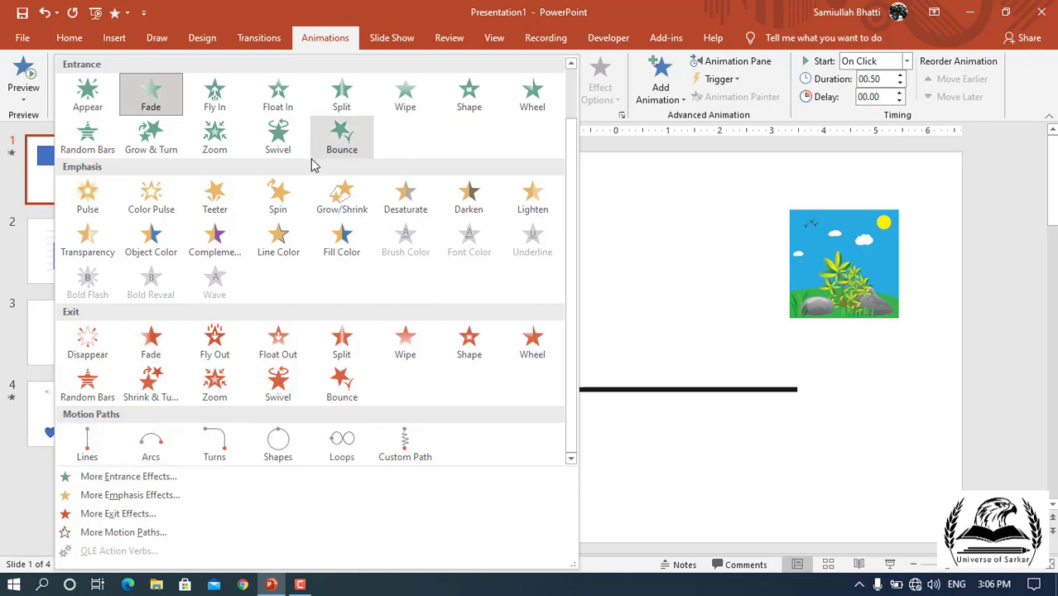
left_click(409, 95)
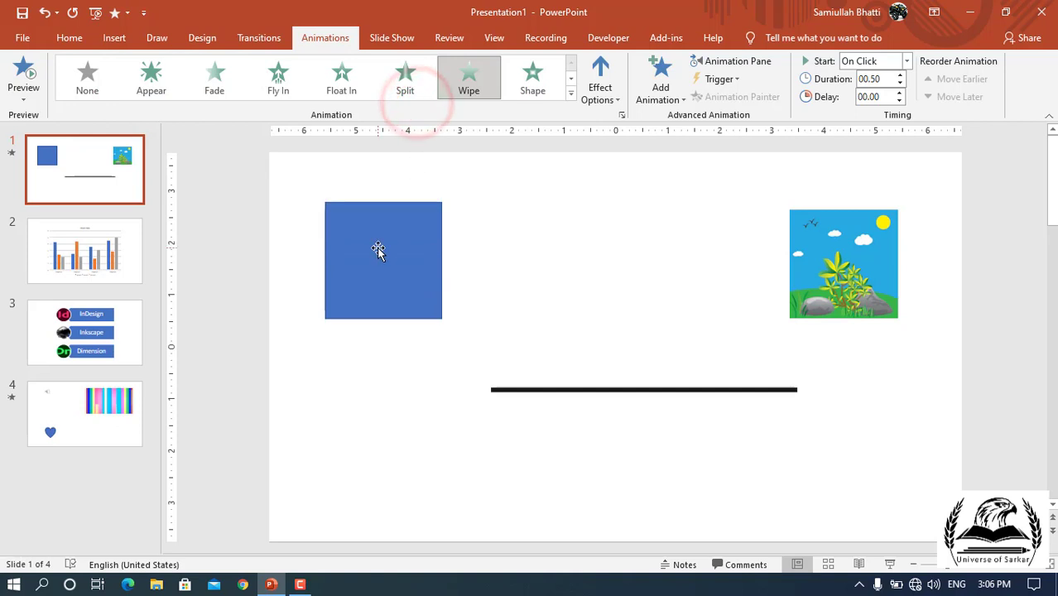
- Give the black line a Wipe entrance From Left lasting 01.25 seconds, and preview it
left_click(622, 389)
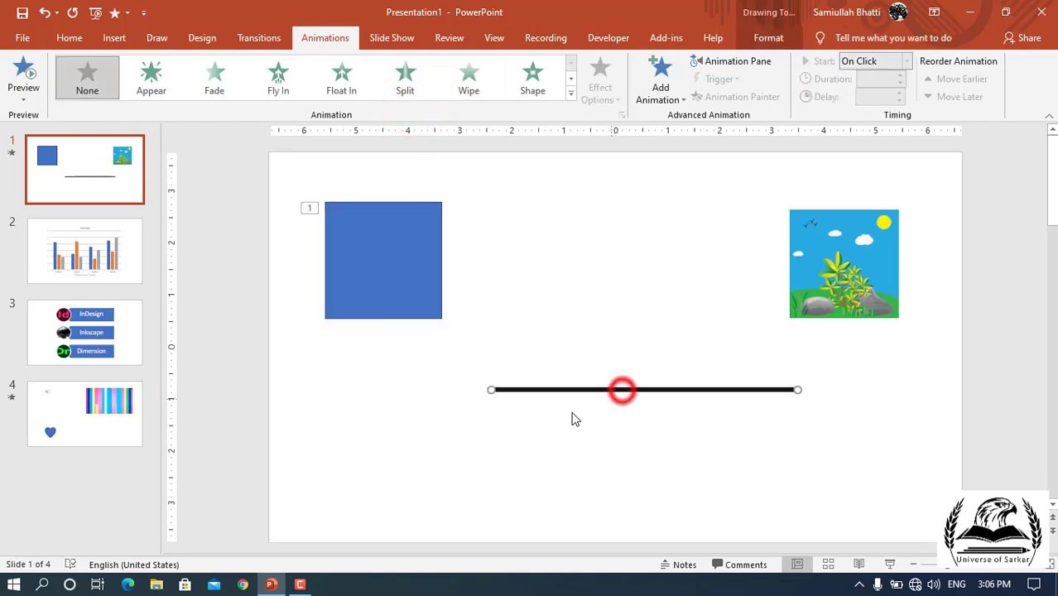
left_click(470, 87)
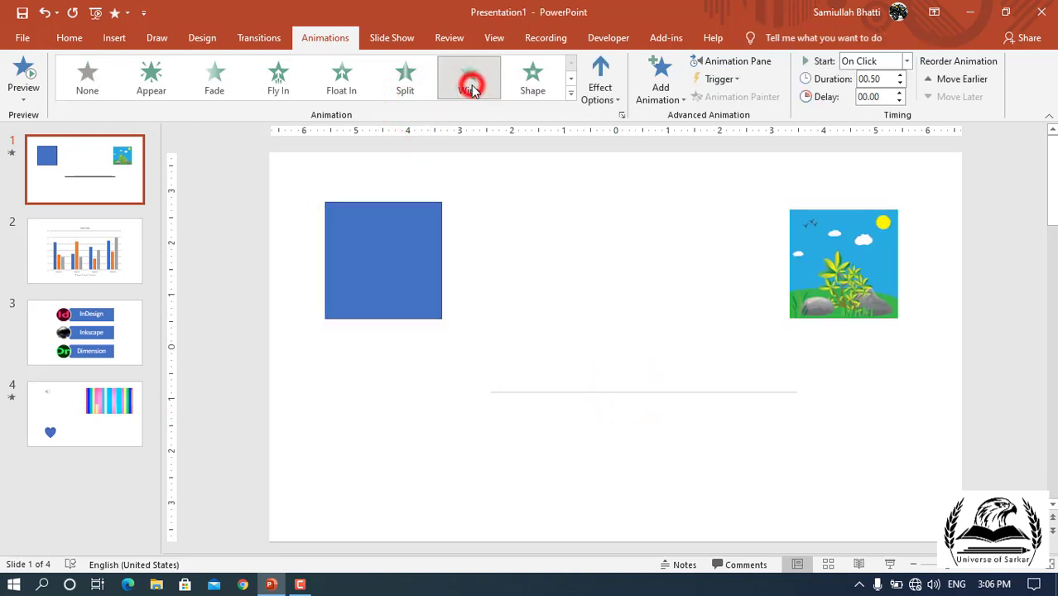
left_click(603, 82)
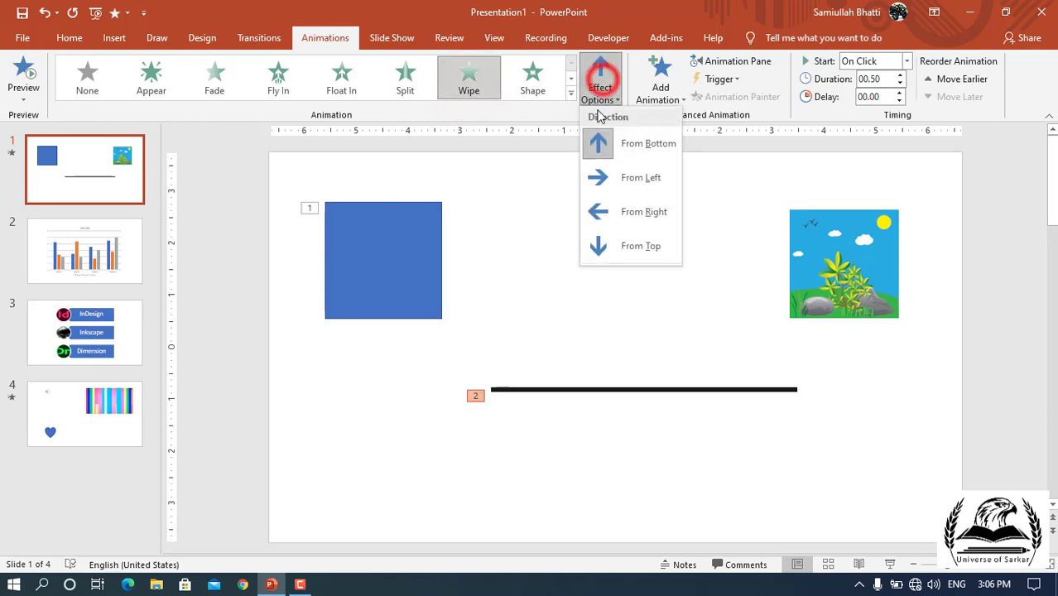
left_click(609, 195)
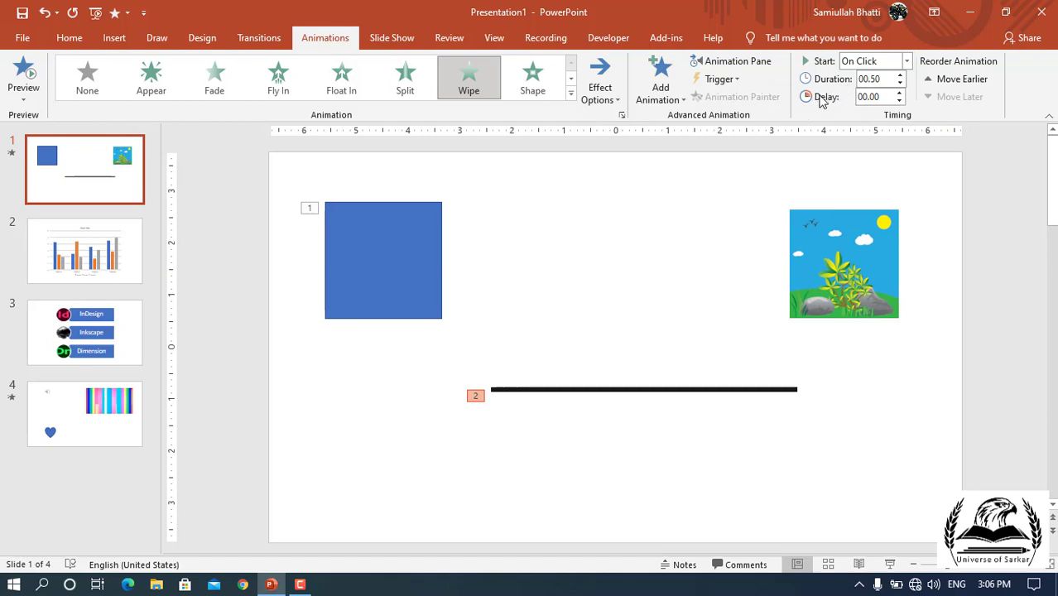
left_click(900, 74)
left_click(900, 74)
left_click(900, 75)
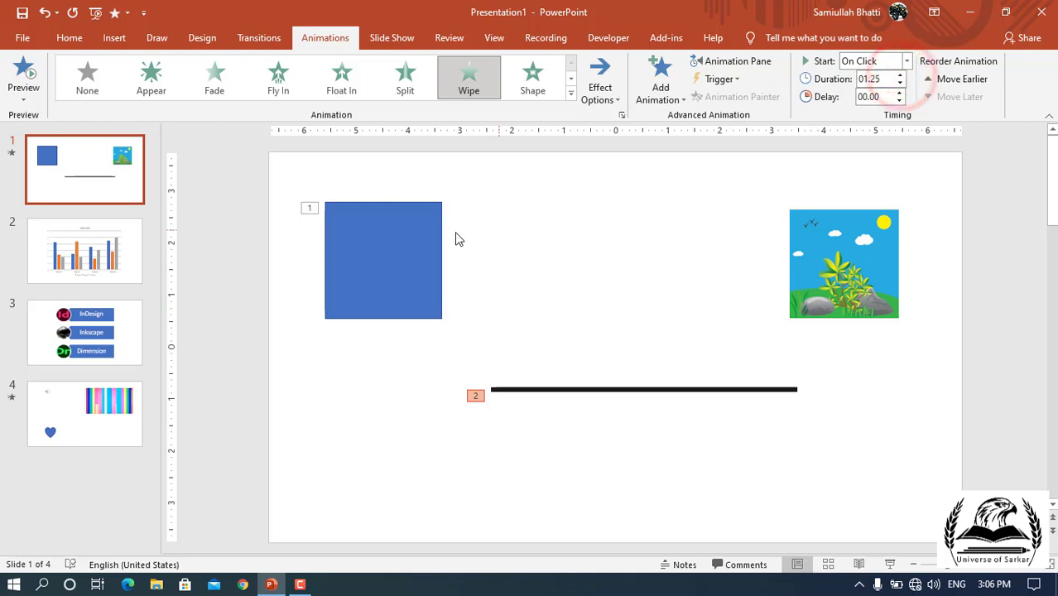
left_click(23, 65)
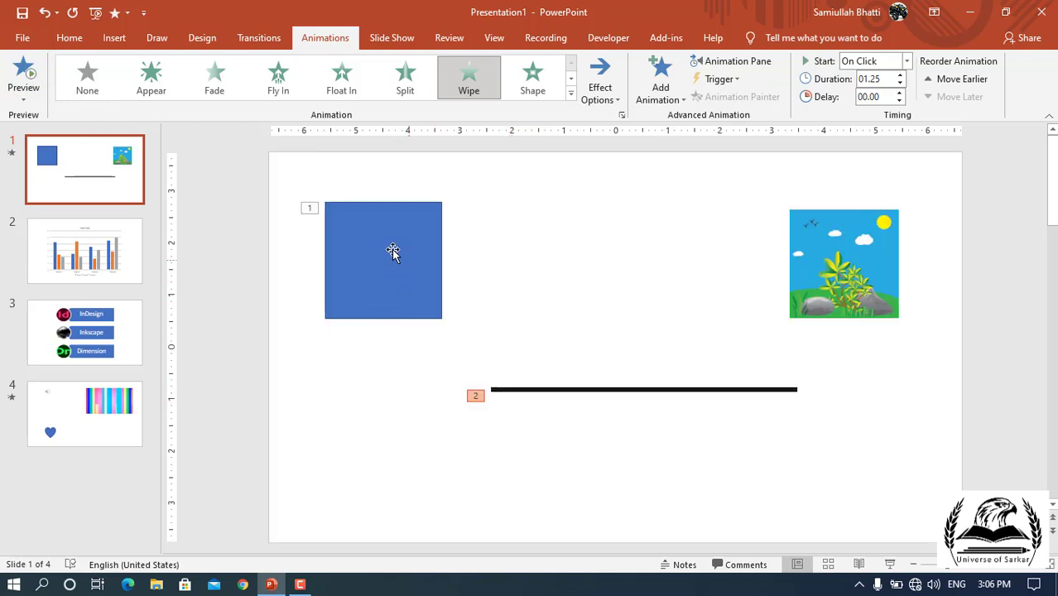
- Set the blue square's animation to None and replay the line's wipe
left_click(394, 249)
left_click(100, 85)
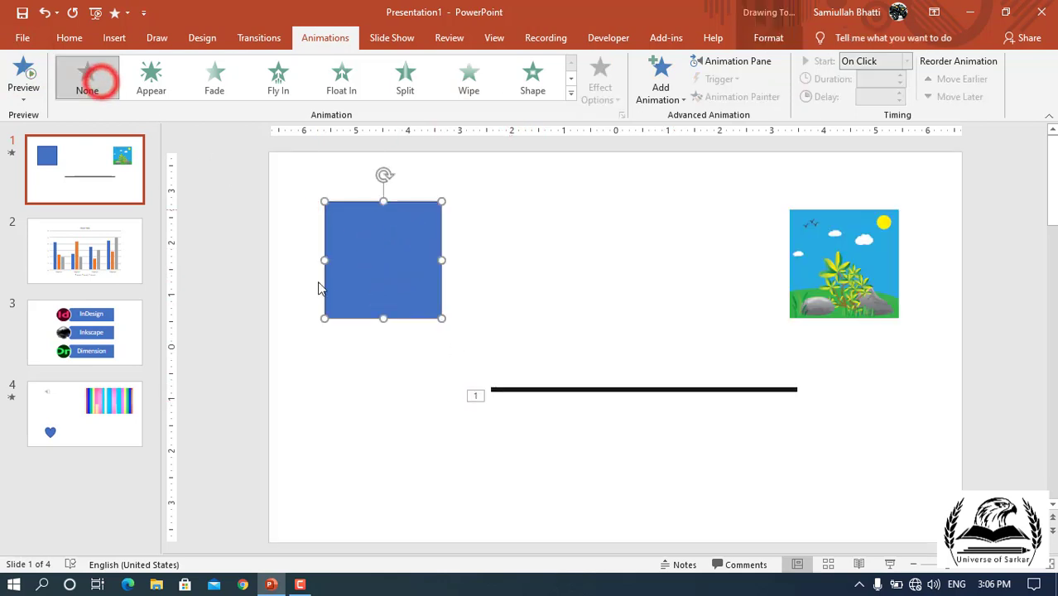
left_click(562, 392)
left_click(19, 73)
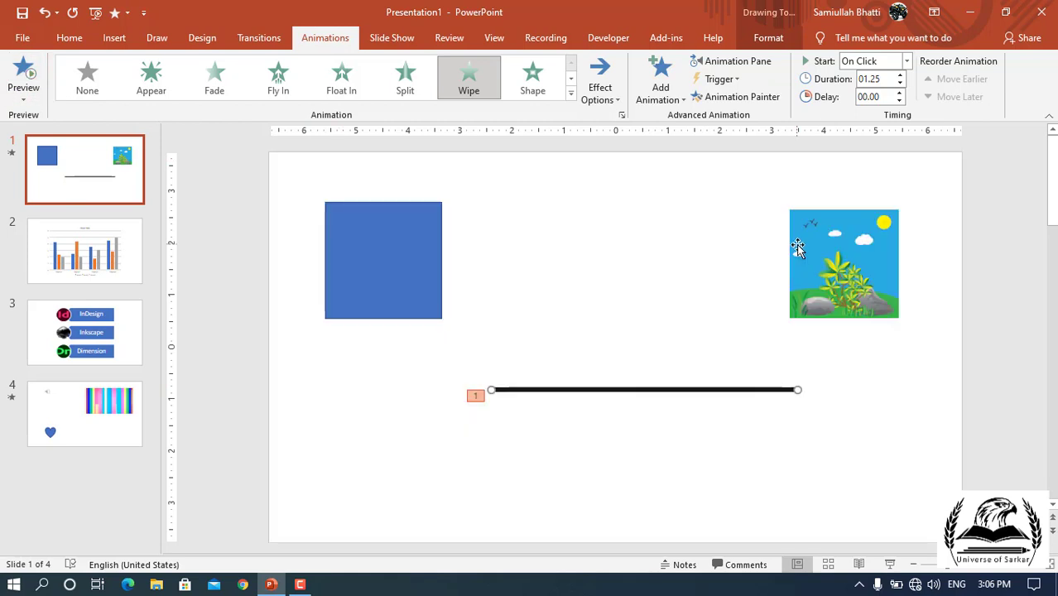
- Try Zoom, Swivel, Bounce and Pulse animations on the landscape picture
left_click(817, 265)
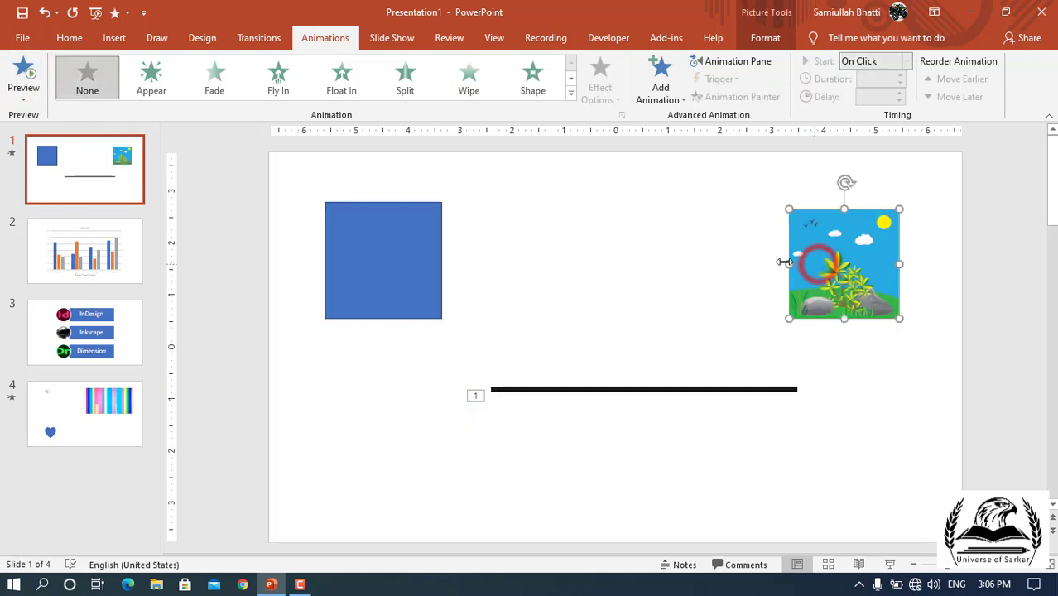
left_click(570, 92)
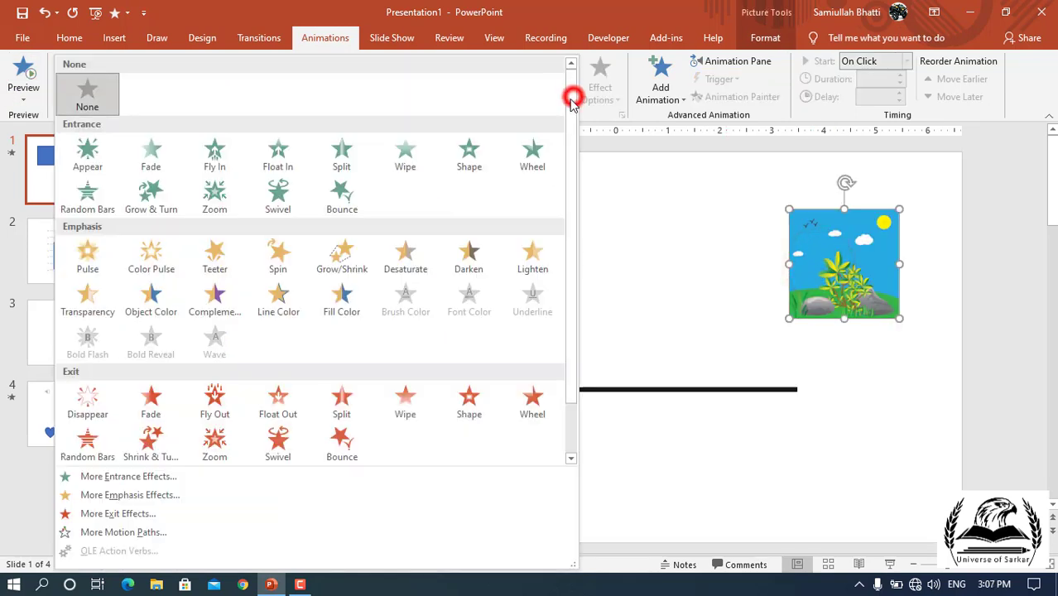
left_click(212, 196)
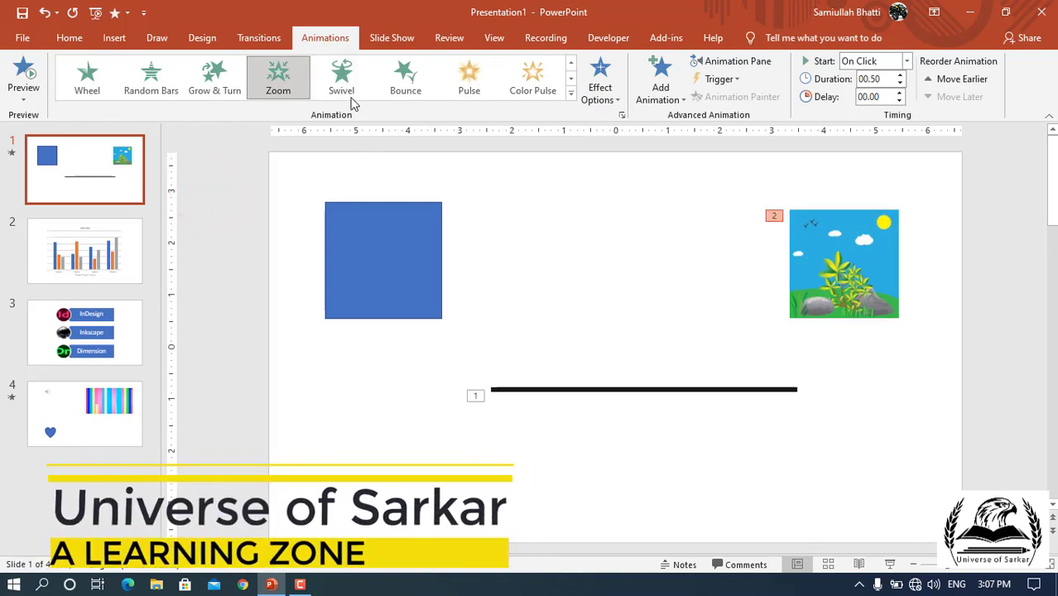
left_click(350, 88)
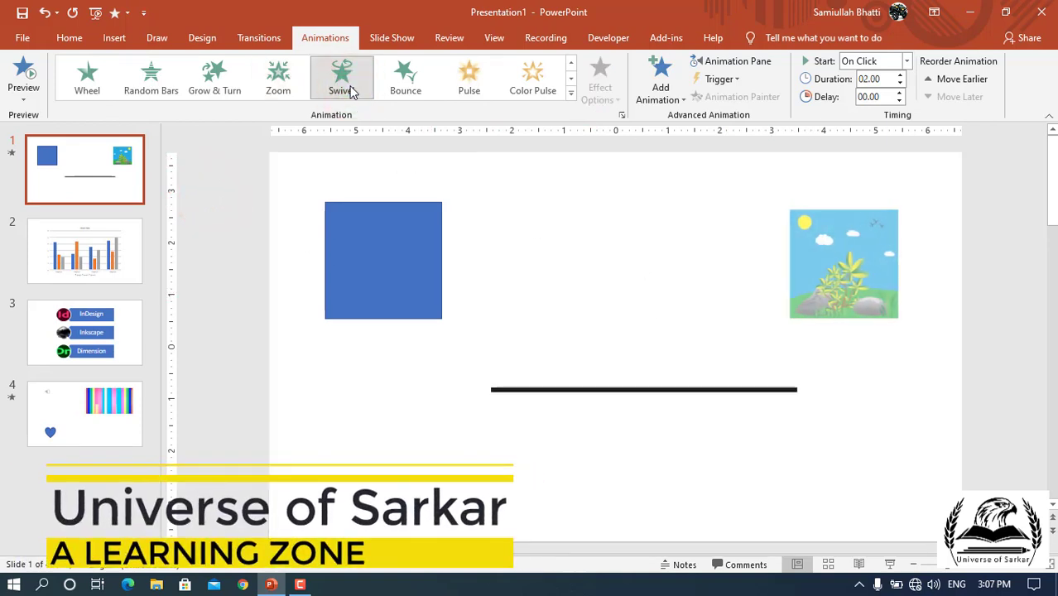
left_click(419, 79)
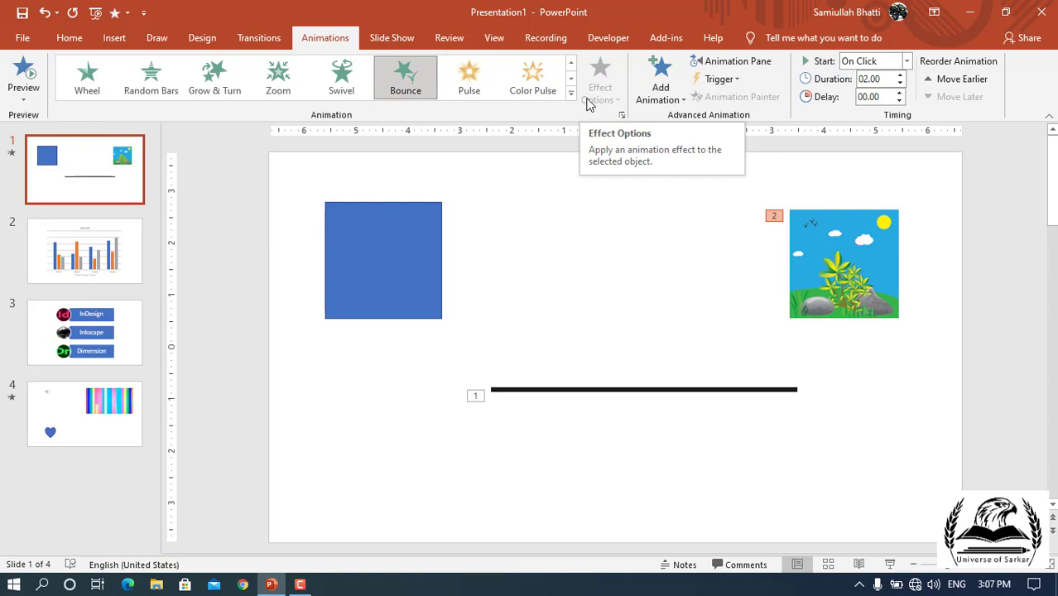
left_click(570, 93)
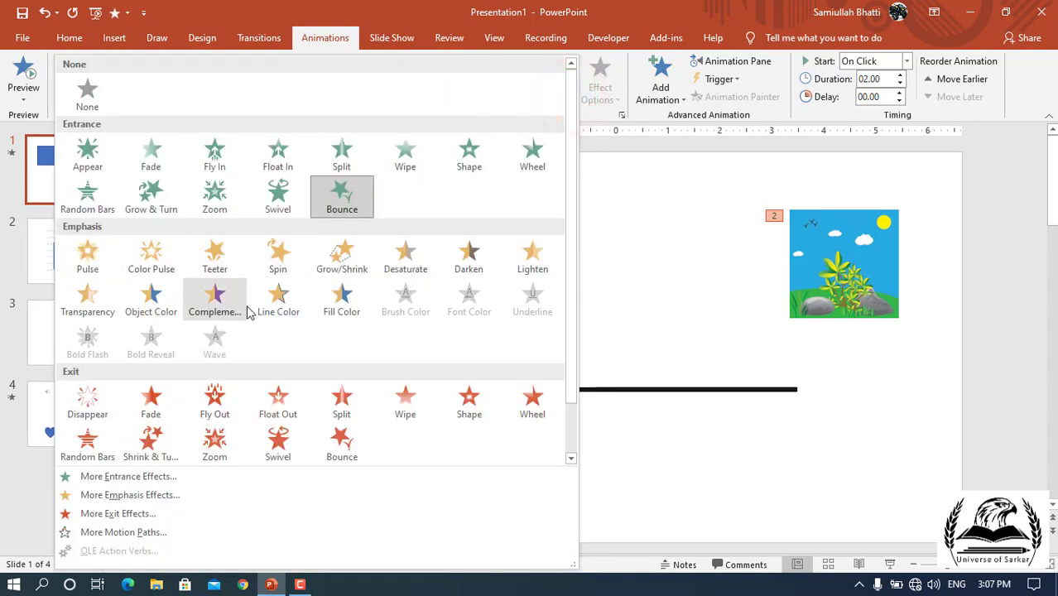
left_click(93, 265)
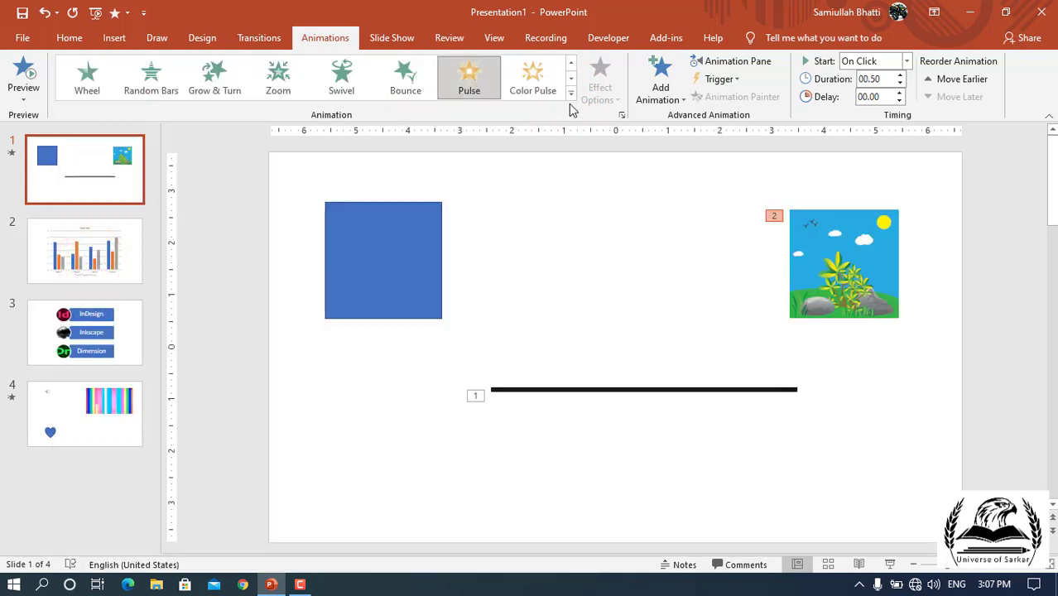
- Apply an Object Color emphasis effect to the blue square
left_click(342, 309)
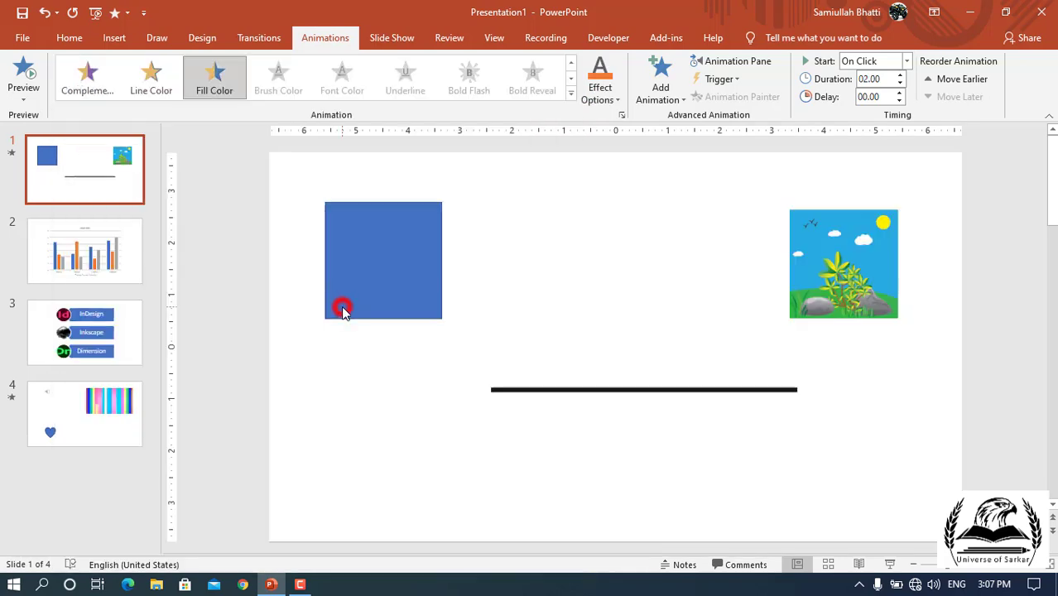
left_click(404, 253)
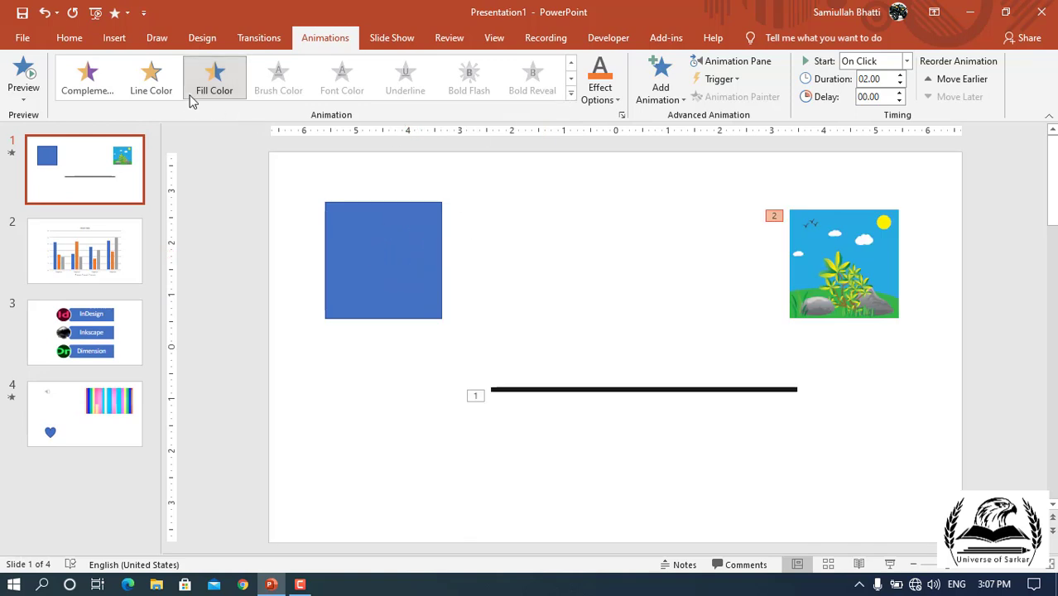
left_click(570, 93)
left_click(154, 299)
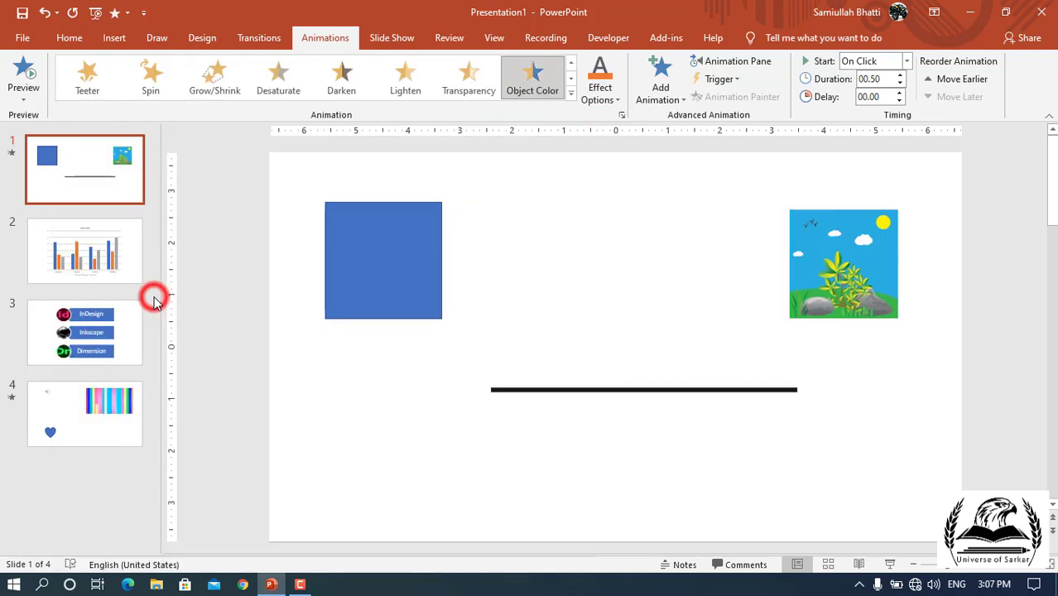
- Set the landscape picture's animation to None and select the line to check its Wipe
left_click(814, 260)
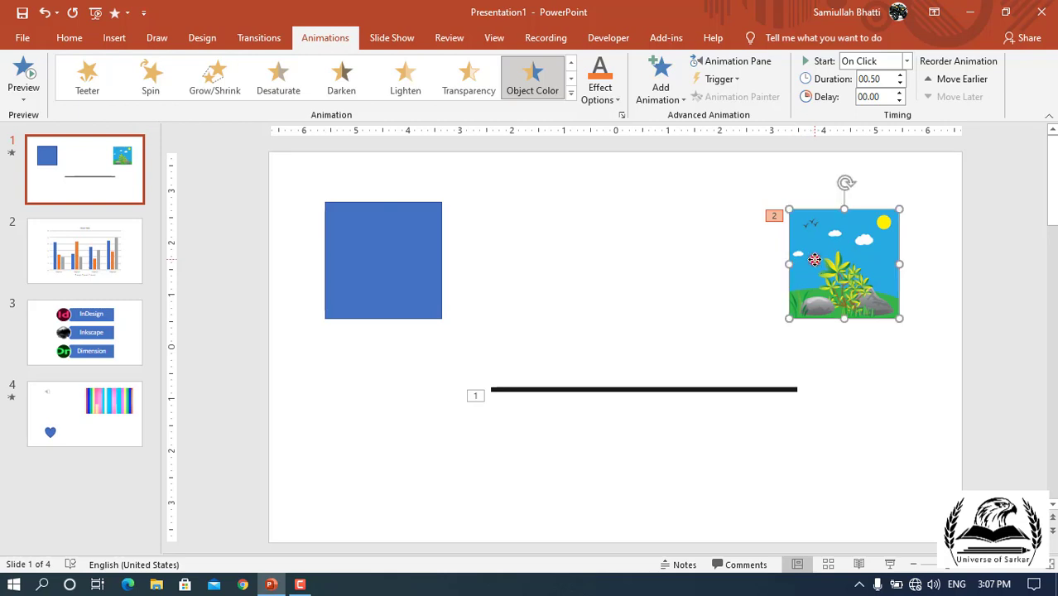
left_click(570, 93)
left_click(86, 91)
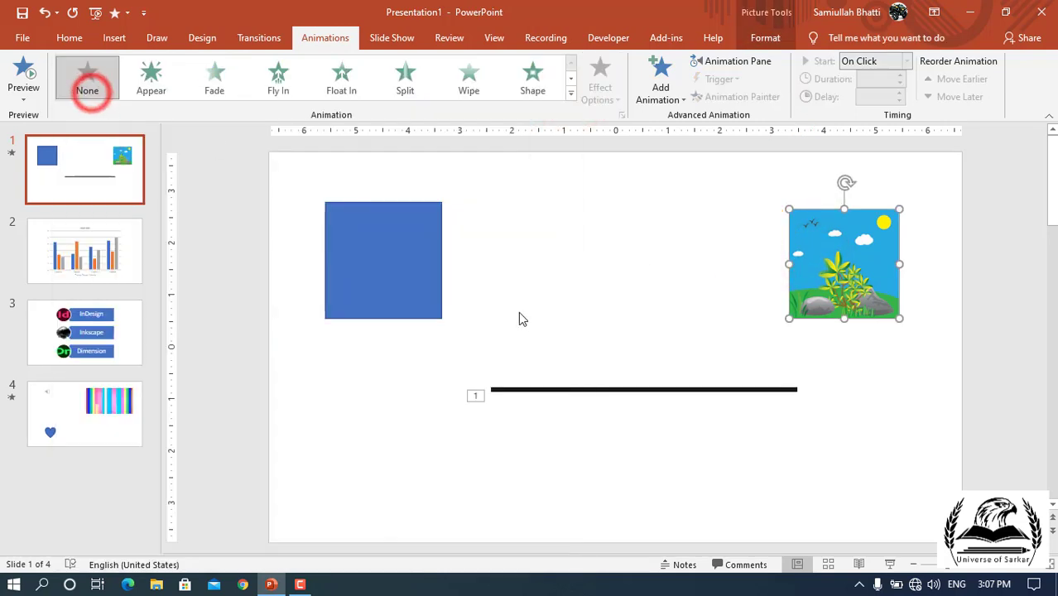
left_click(539, 389)
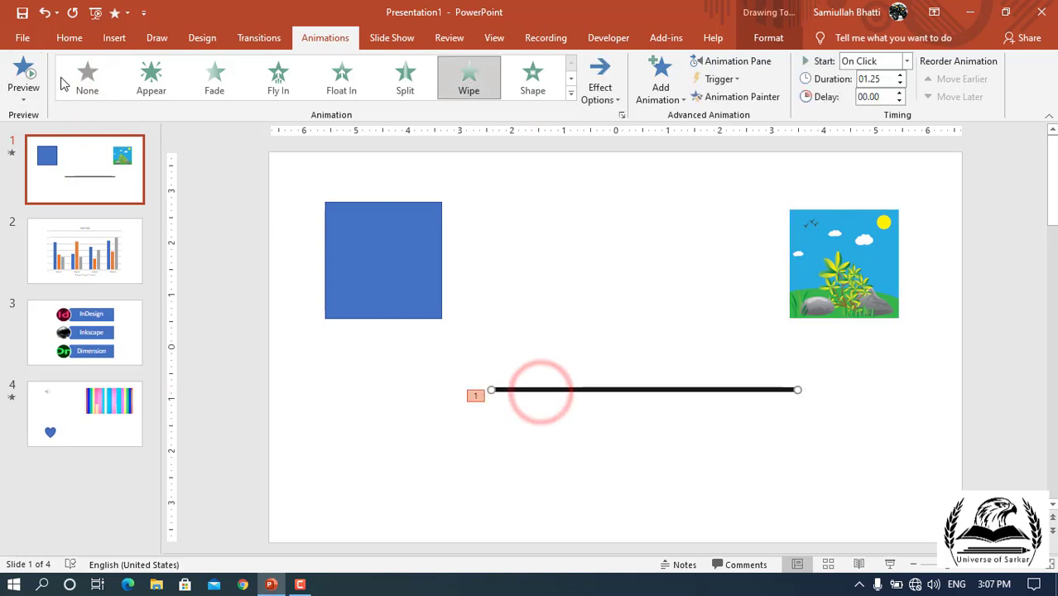
- Remove the line's Wipe and give the blue square an Object Color emphasis in light green
left_click(82, 79)
left_click(408, 270)
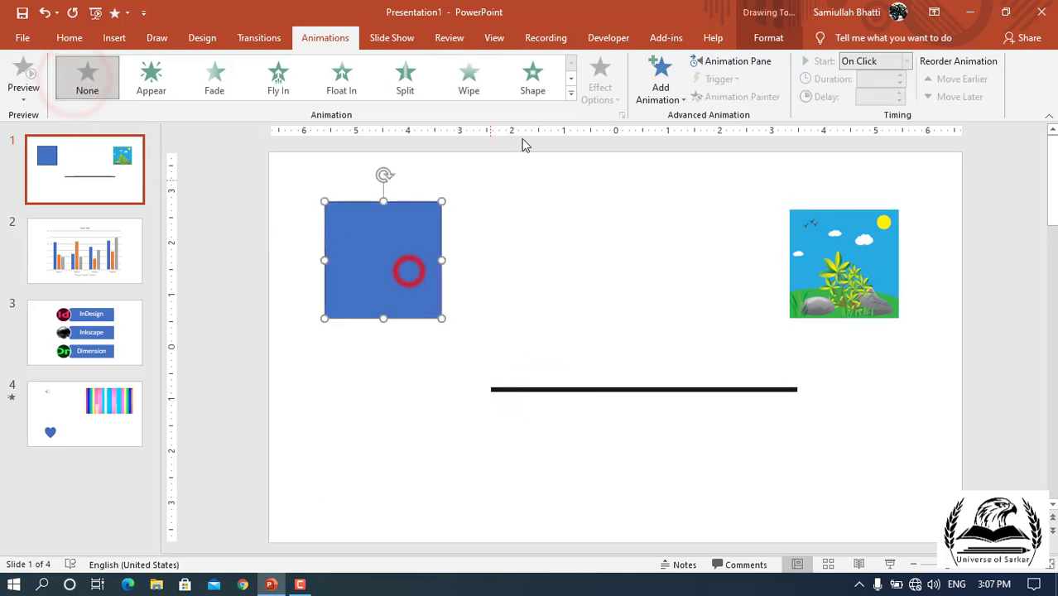
left_click(571, 96)
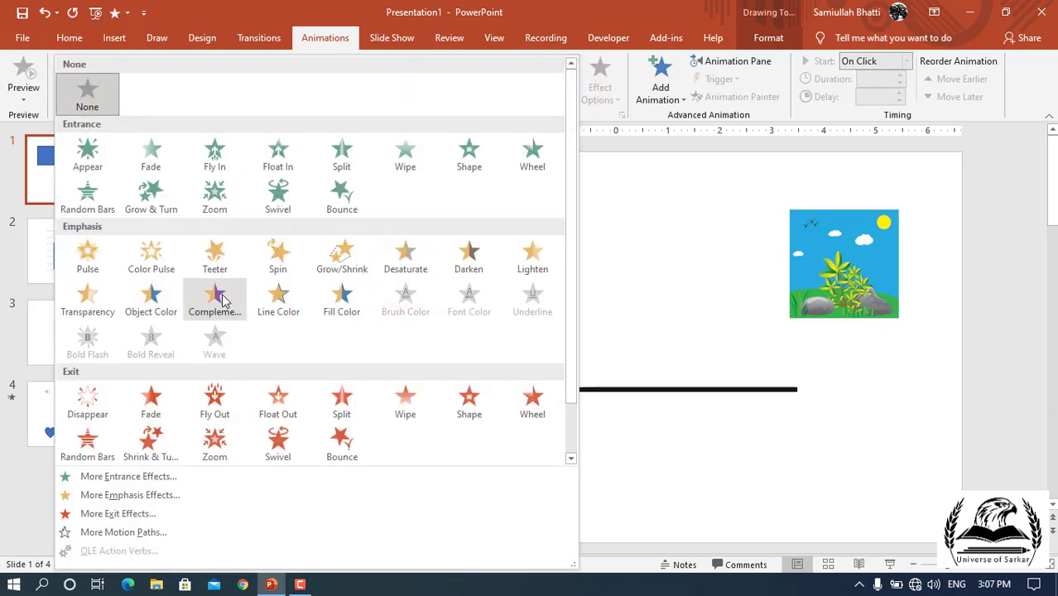
left_click(149, 298)
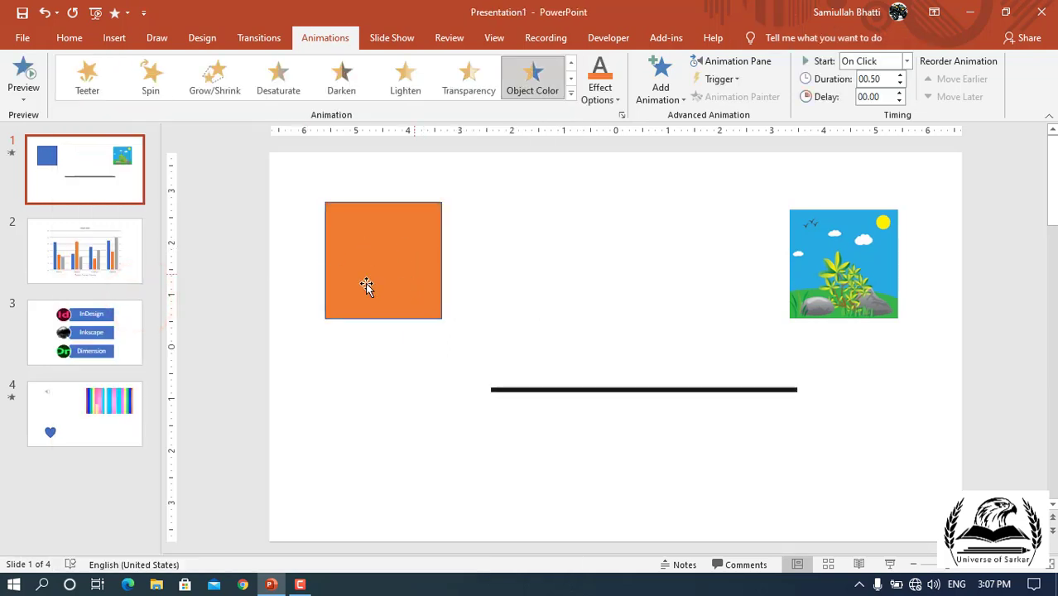
left_click(604, 93)
left_click(638, 219)
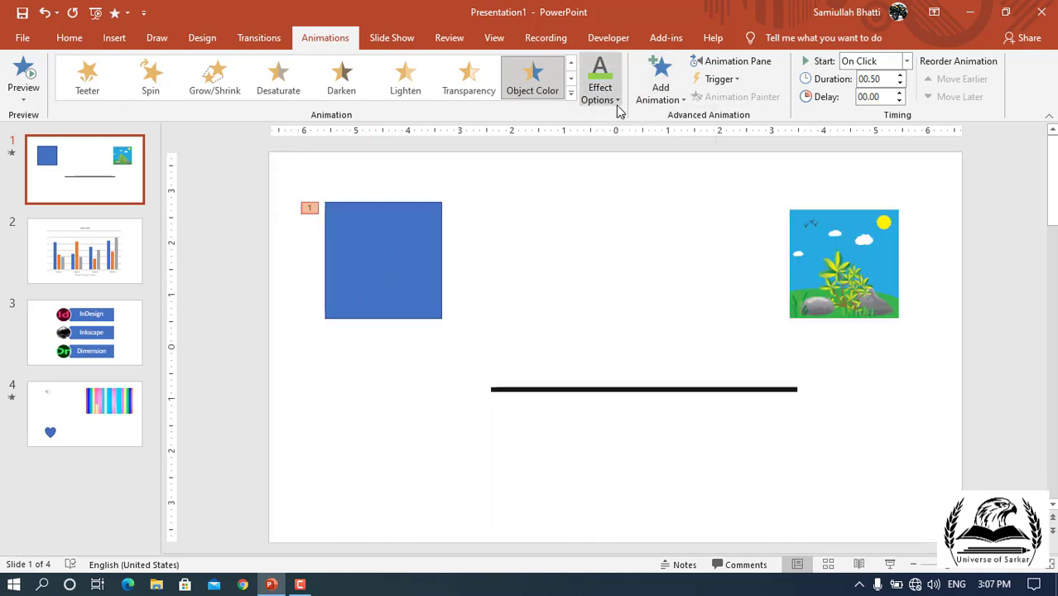
left_click(569, 100)
scroll(298, 255, "down", 1)
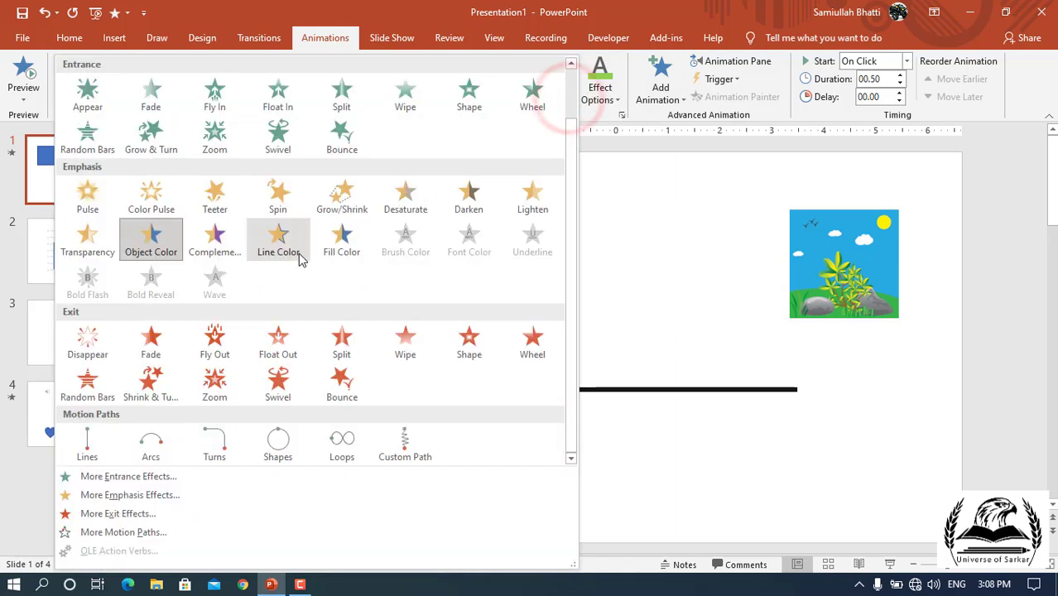
- Give the square a Lines motion path, extend its end point further down, and preview it
left_click(89, 451)
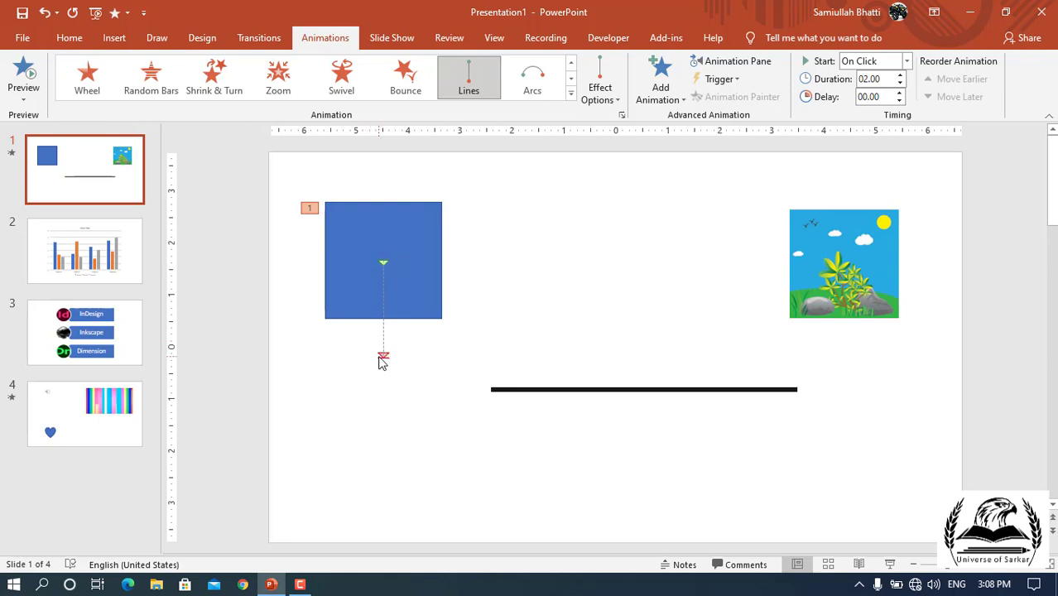
left_click_drag(382, 357, 381, 445)
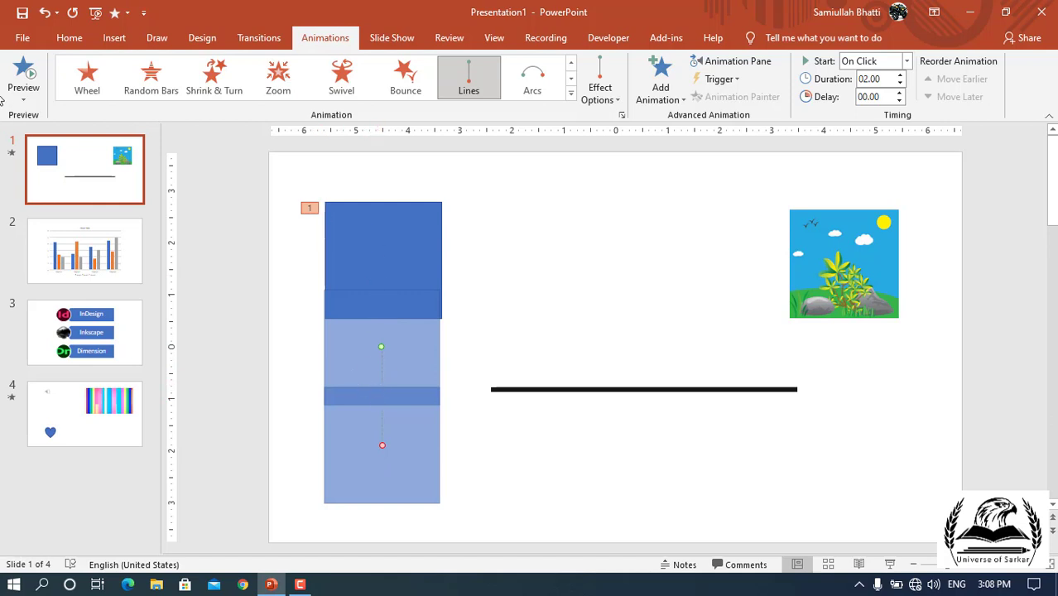
left_click(22, 73)
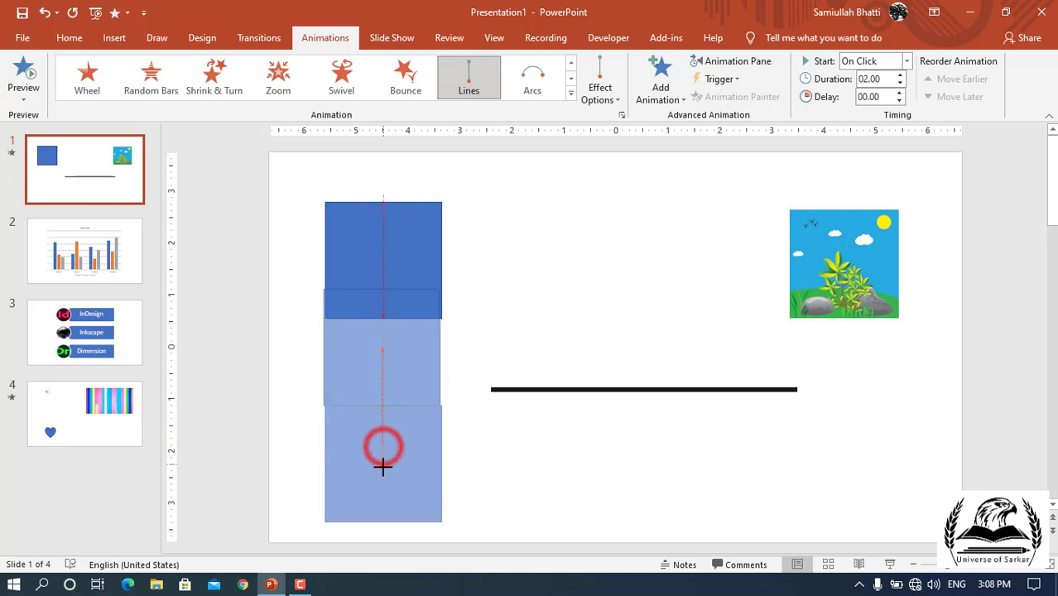
left_click_drag(382, 445, 382, 481)
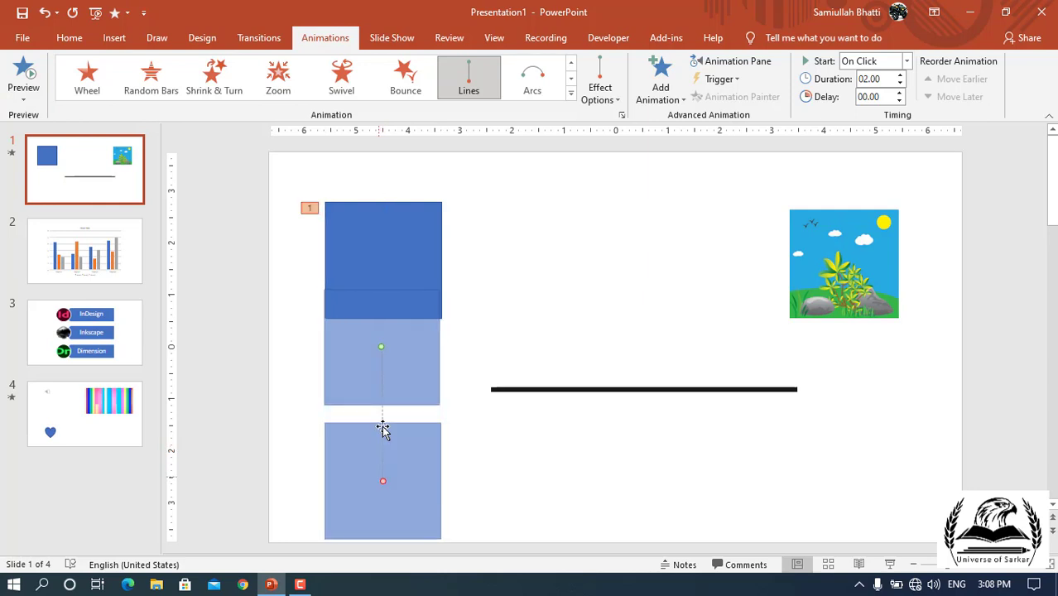
left_click(379, 347)
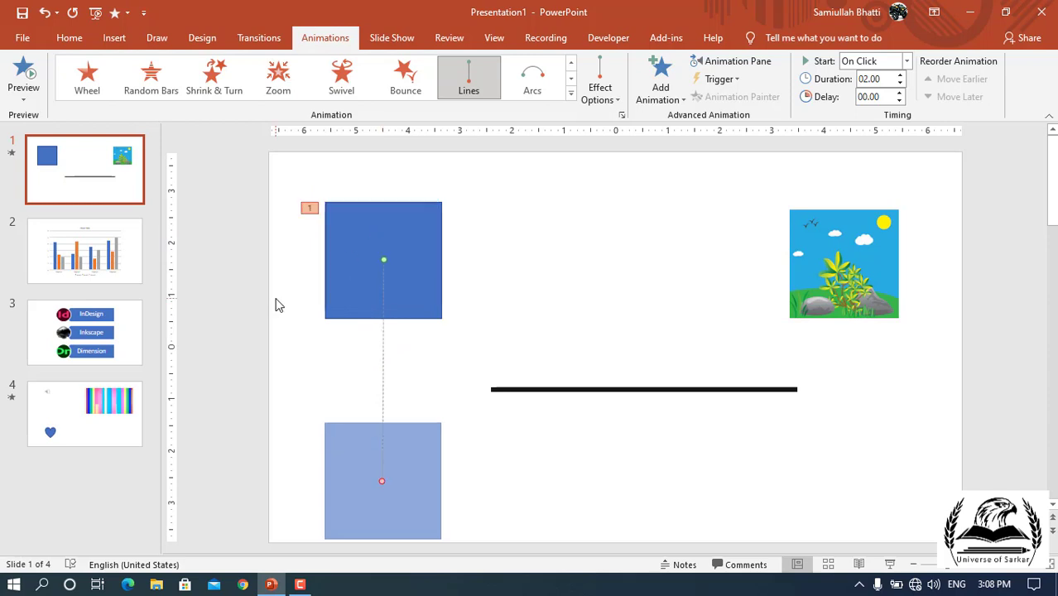
left_click(22, 72)
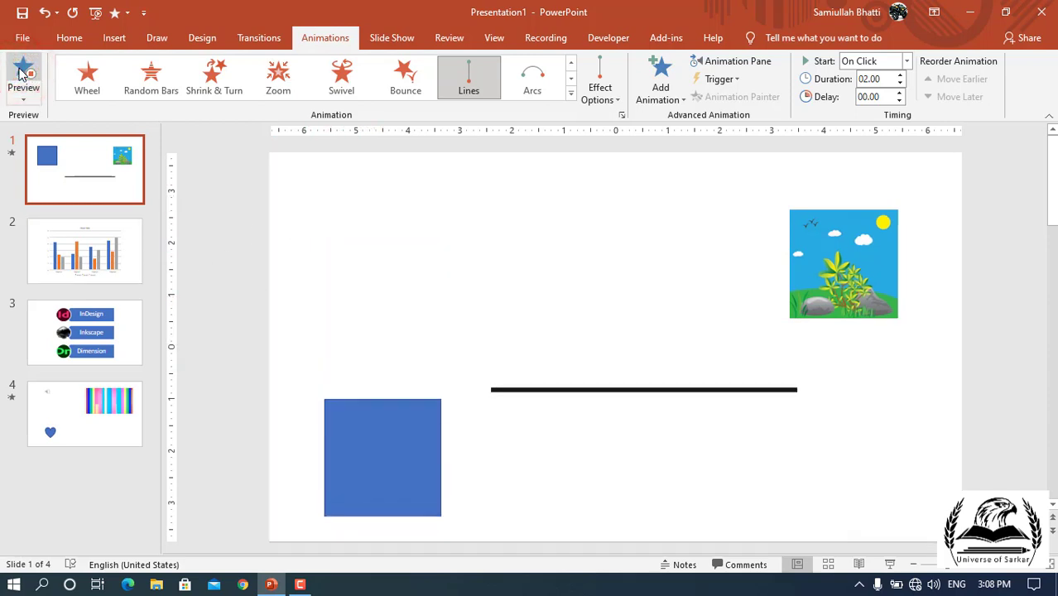
left_click(412, 370)
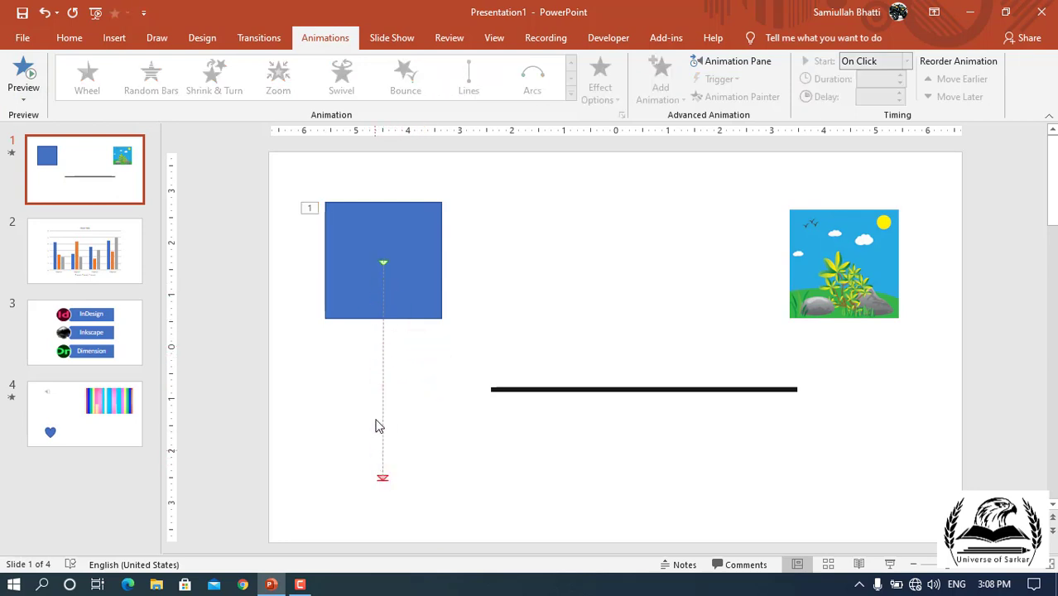
- Toggle the path origin between Unlocked and Locked while moving the square sideways
left_click(383, 481)
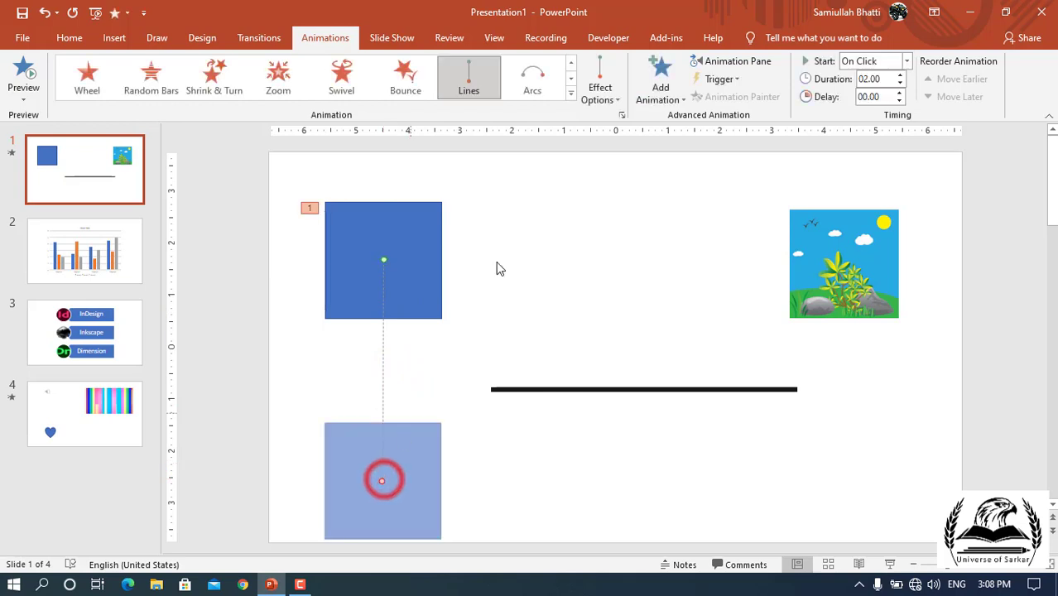
left_click(610, 97)
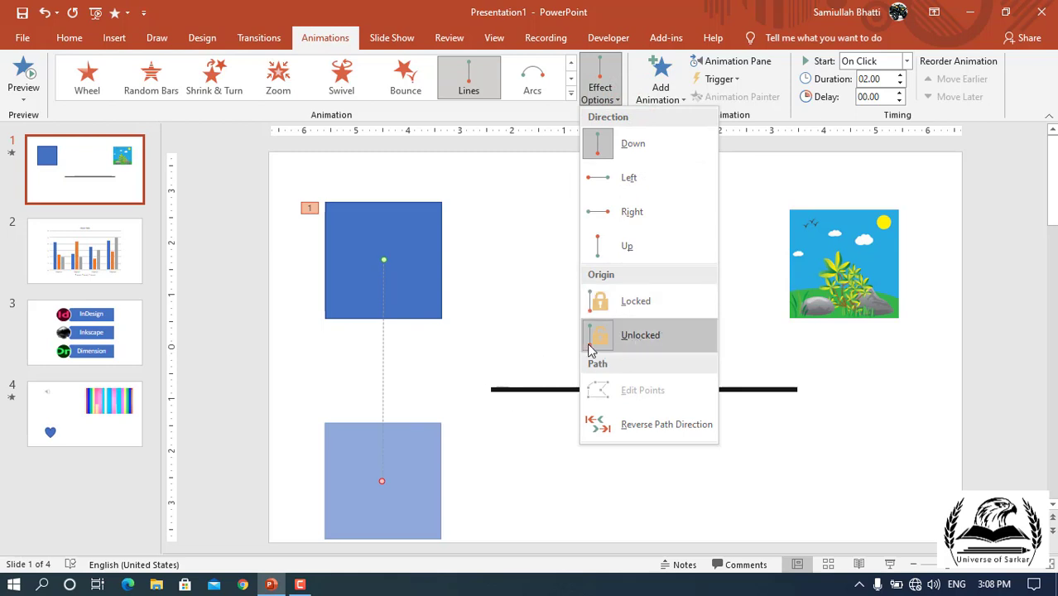
left_click(426, 267)
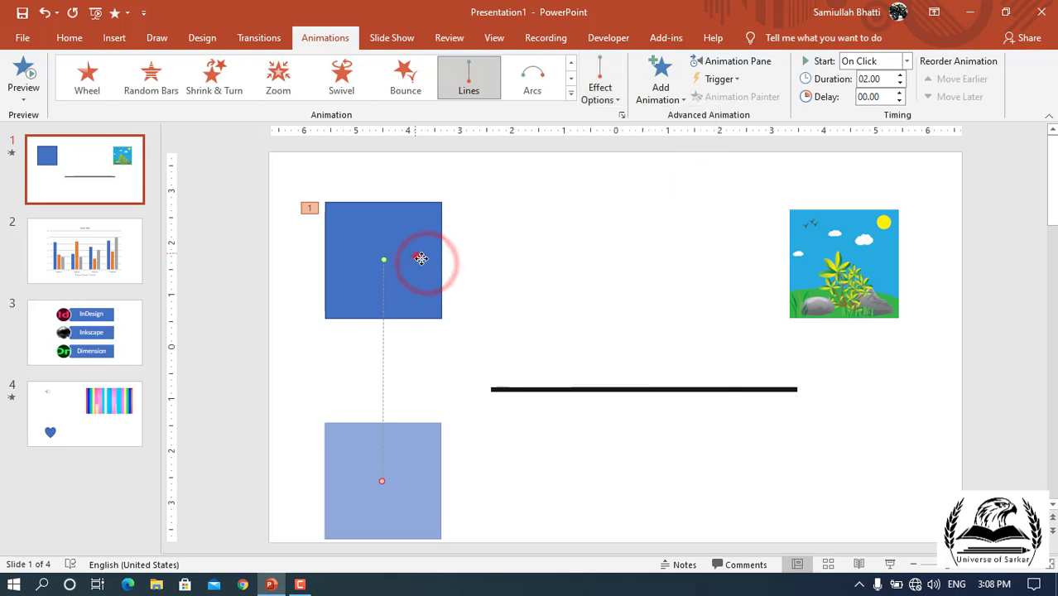
mouse_move(417, 257)
left_mouse_down()
mouse_move(495, 239)
mouse_move(391, 261)
left_mouse_up()
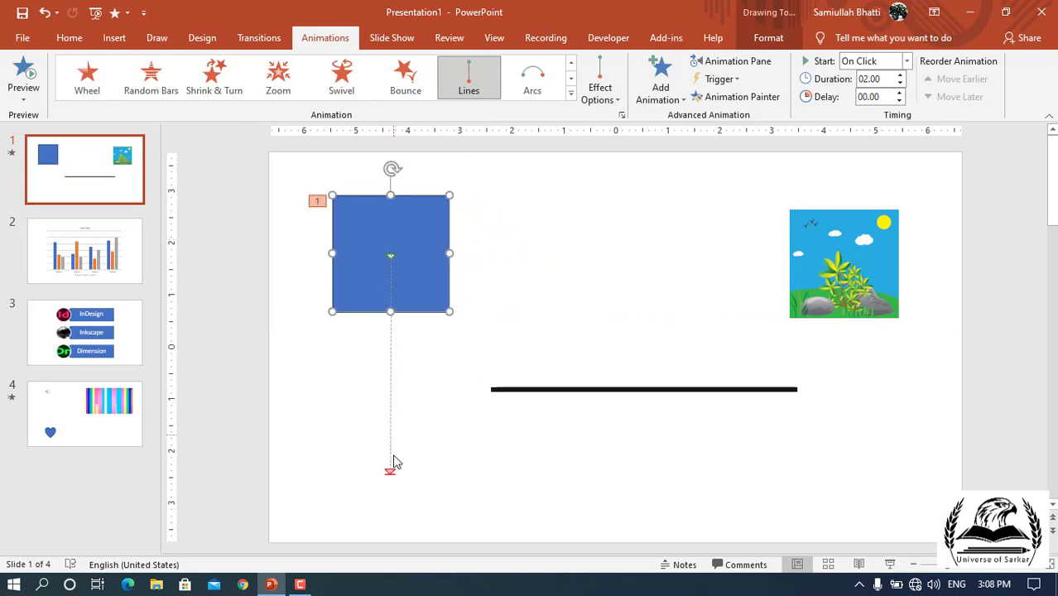
left_click_drag(409, 301, 416, 279)
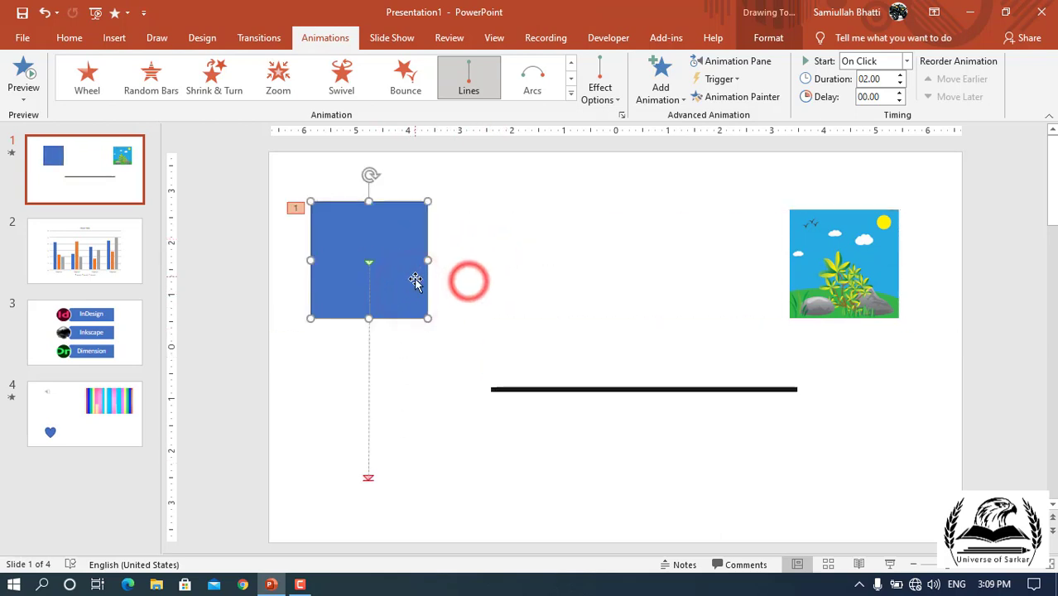
left_click(612, 93)
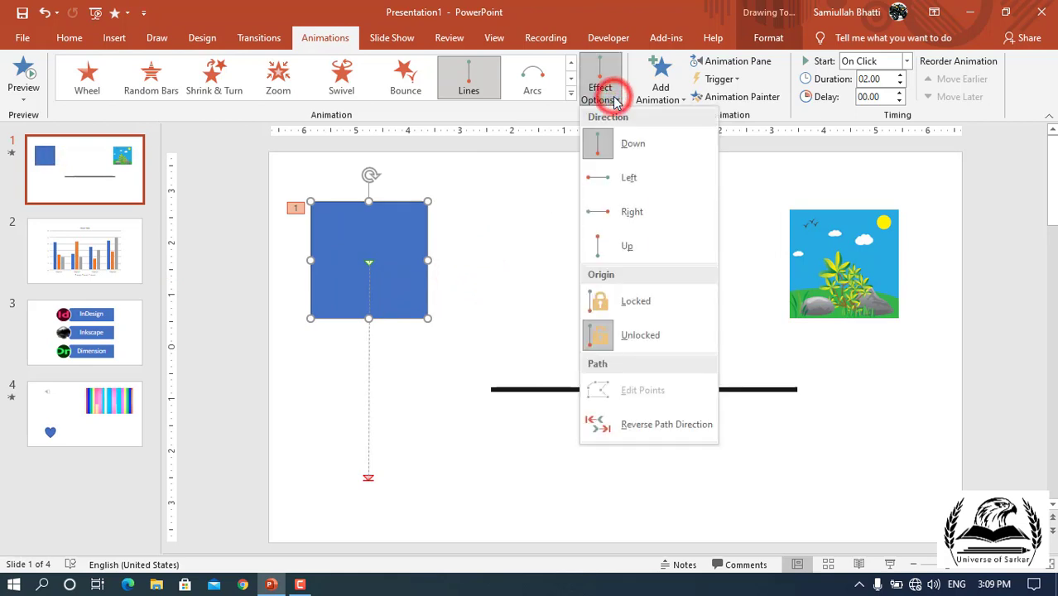
left_click(615, 308)
mouse_move(389, 257)
left_mouse_down()
mouse_move(472, 263)
mouse_move(396, 270)
left_mouse_up()
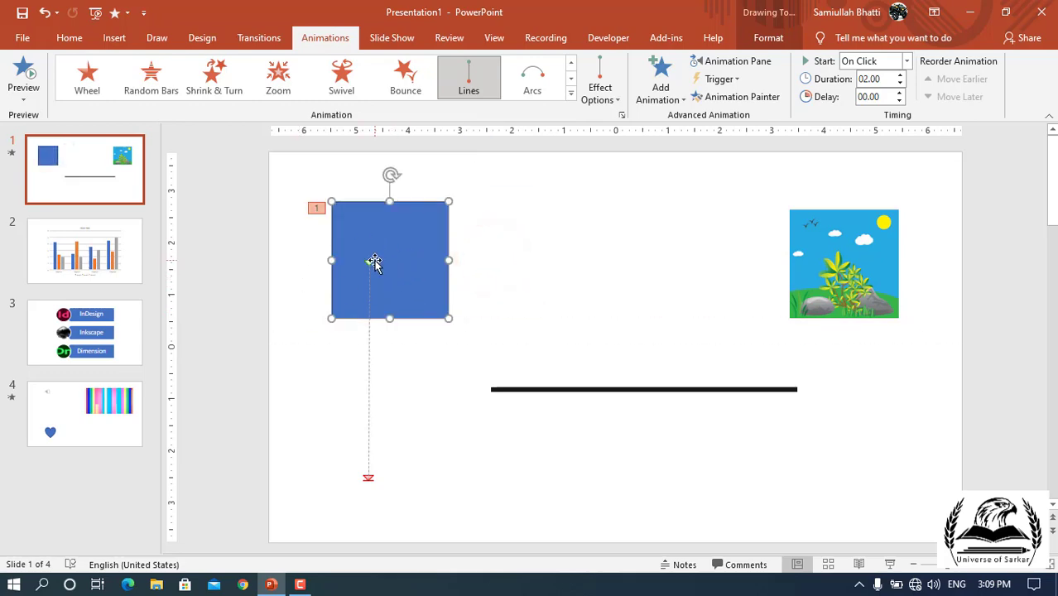
- Set the square's animation to None, removing the motion path
left_click(570, 93)
scroll(118, 135, "up", 2)
left_click(100, 105)
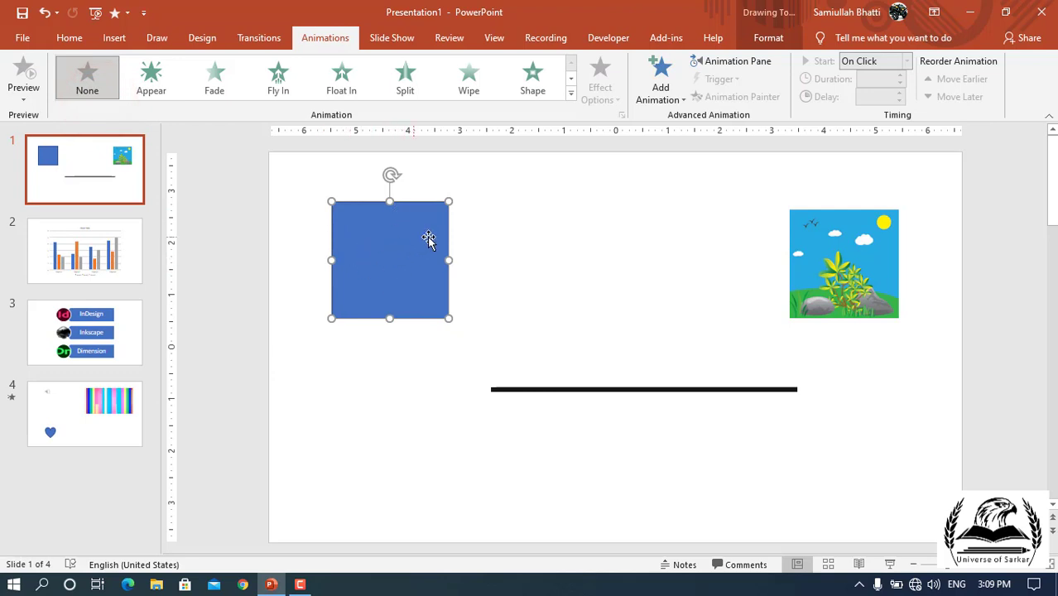
- Apply Wipe to the square and review its From Bottom direction and Don't Dim settings, cancelling
left_click(470, 82)
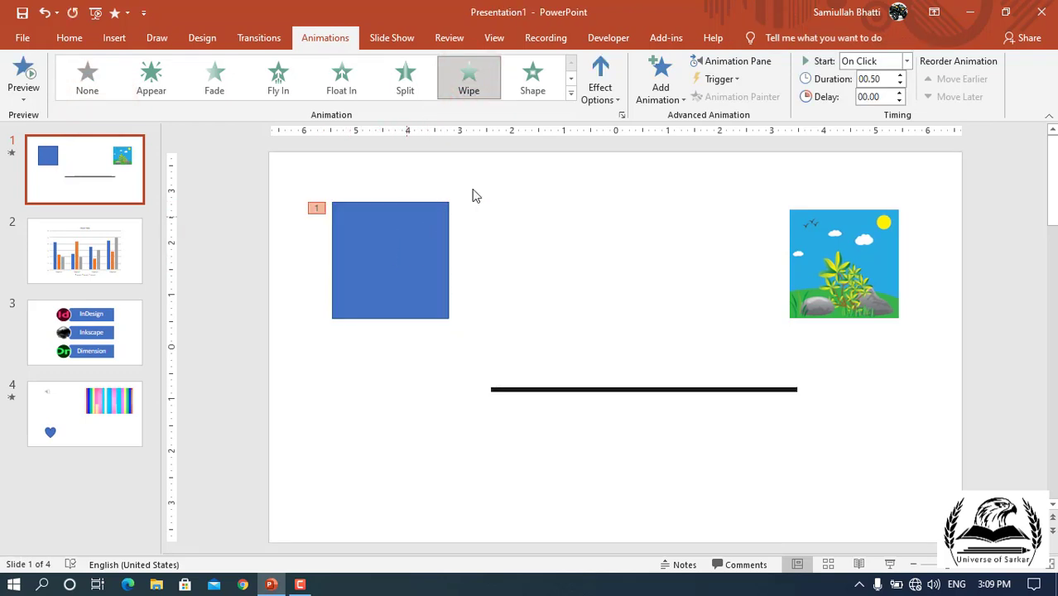
left_click(621, 117)
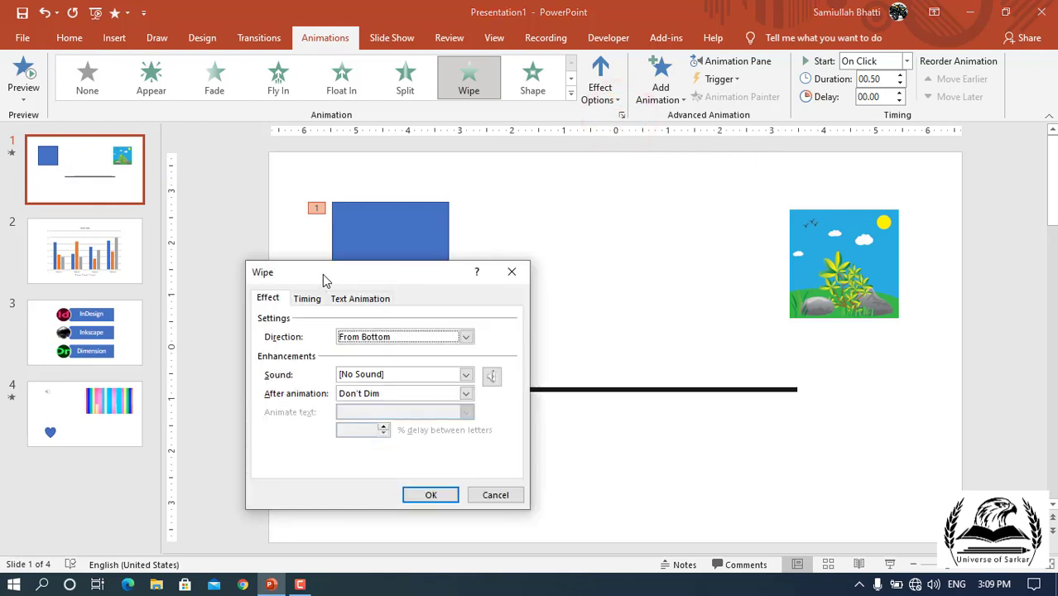
left_click_drag(322, 273, 555, 204)
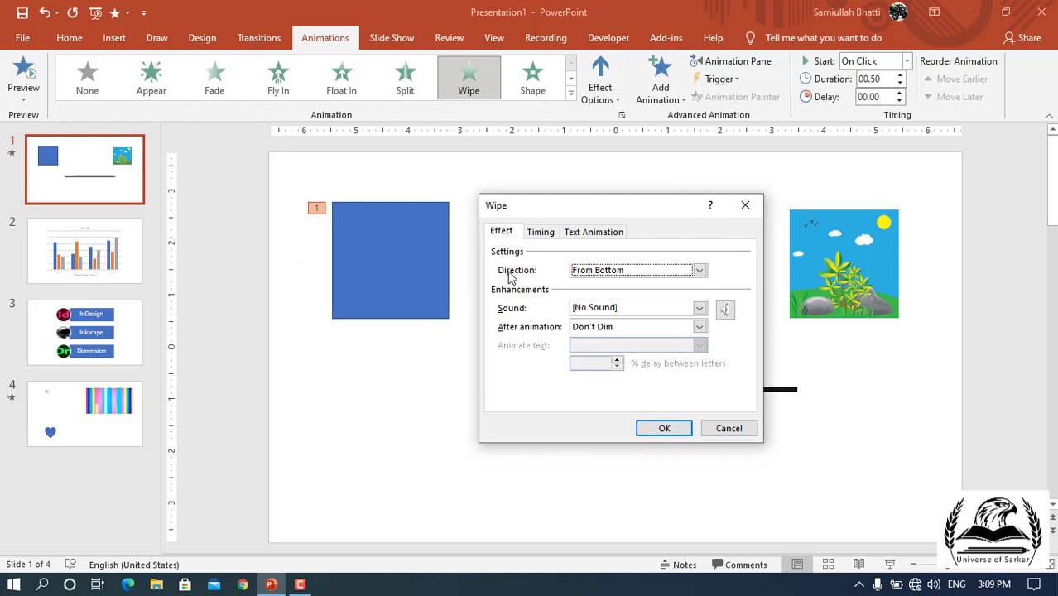
left_click(697, 271)
left_click(699, 271)
left_click(700, 327)
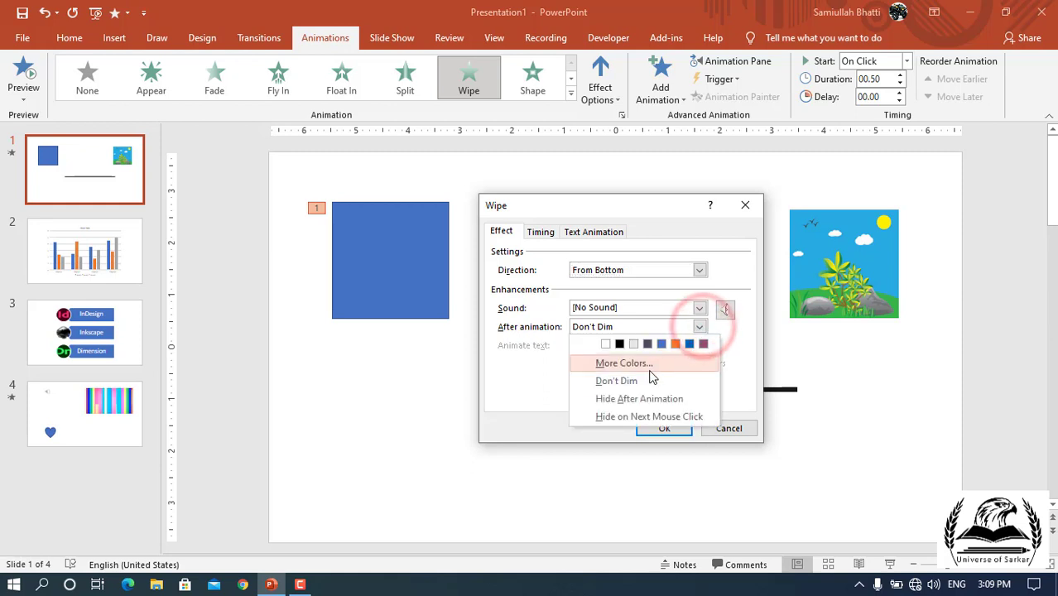
left_click(546, 371)
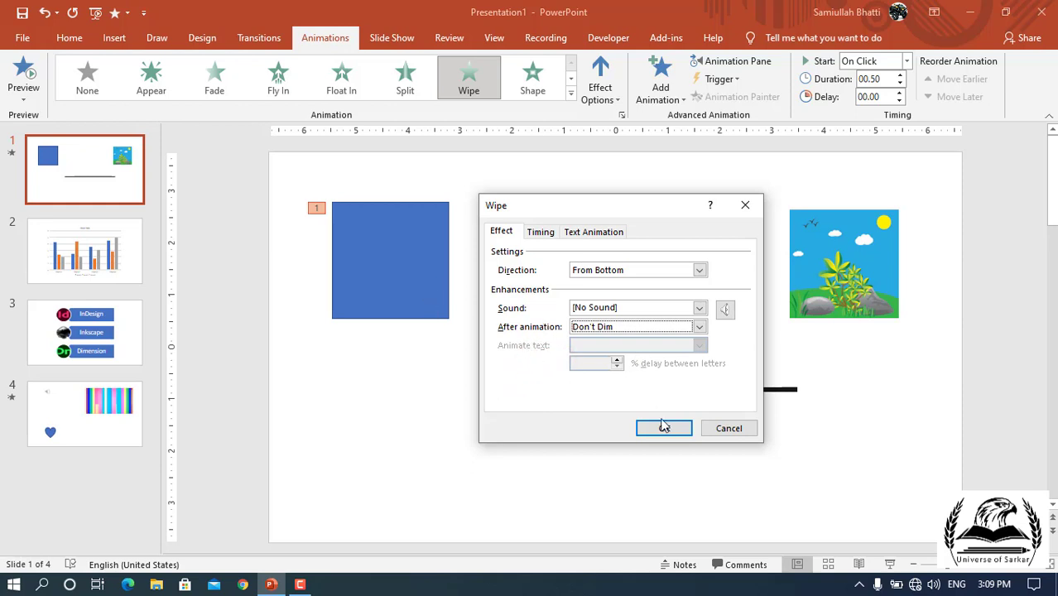
left_click(715, 428)
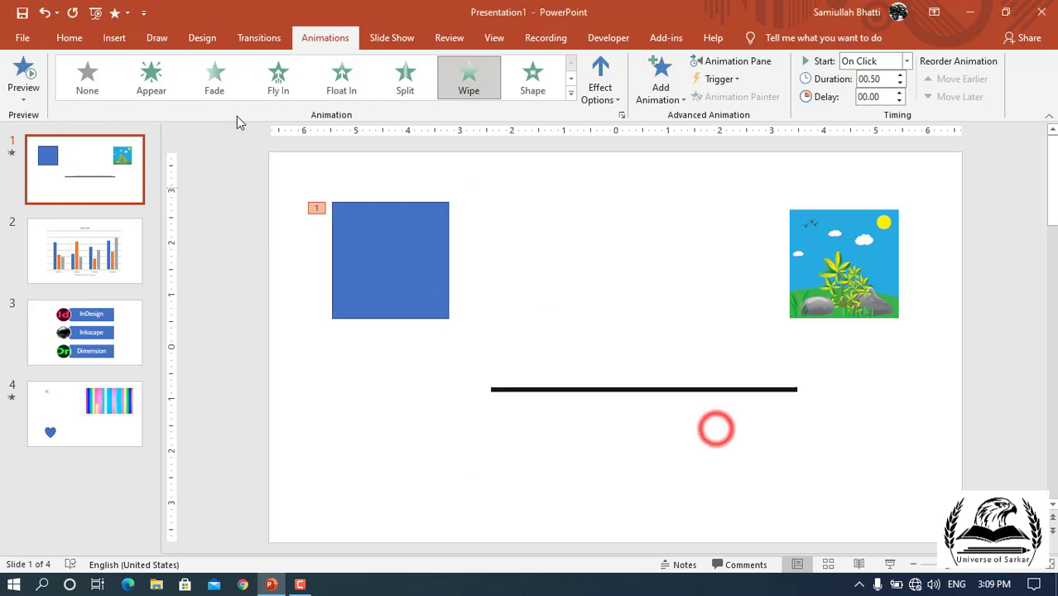
- Give the square a Lines motion path, keeping its path Unlocked in the Down settings
left_click(570, 96)
scroll(124, 402, "down", 2)
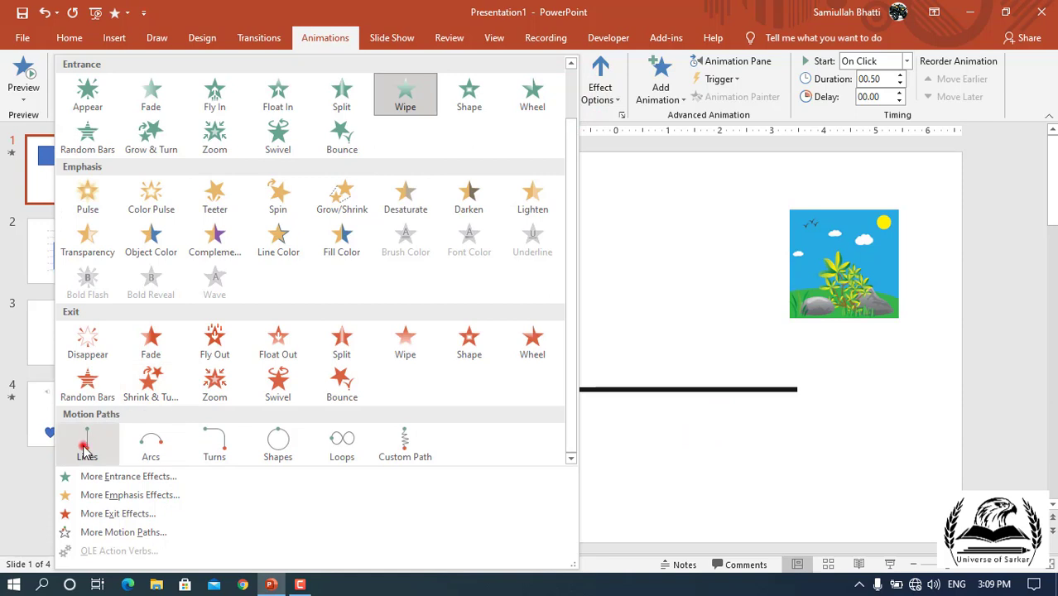
left_click(85, 450)
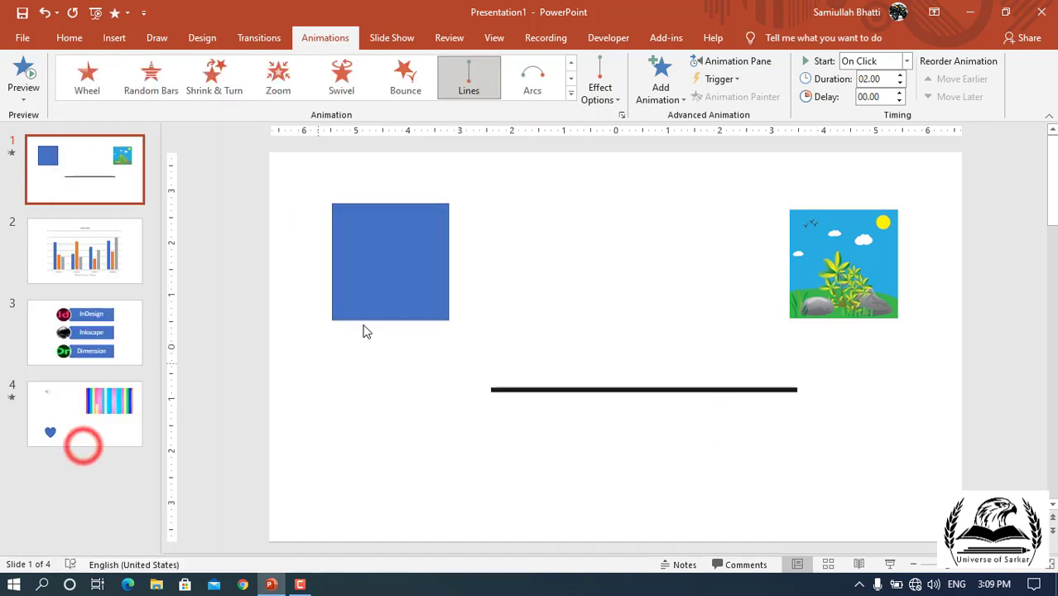
left_click(621, 115)
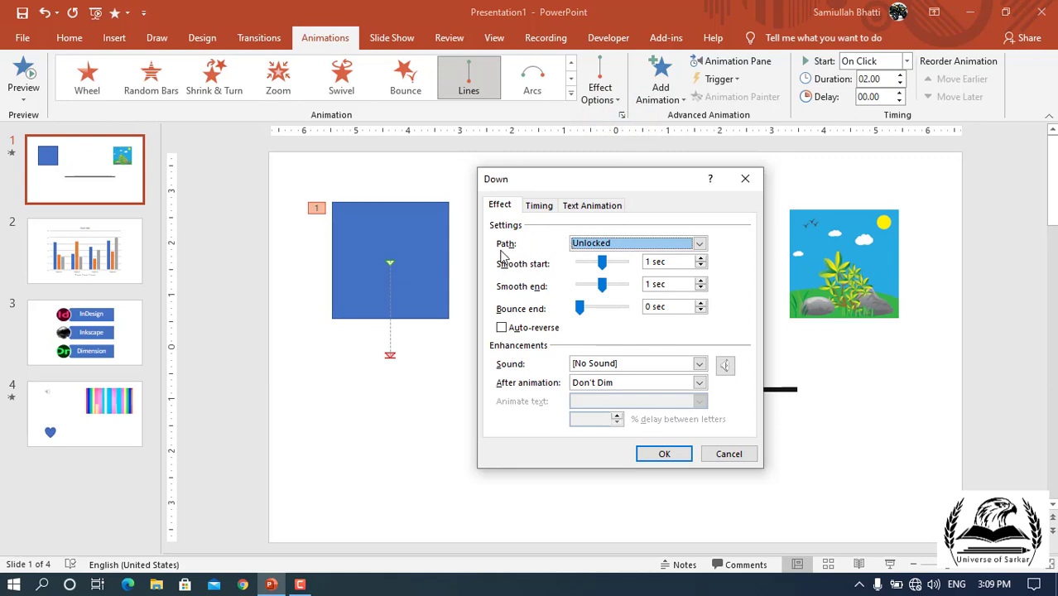
left_click(700, 245)
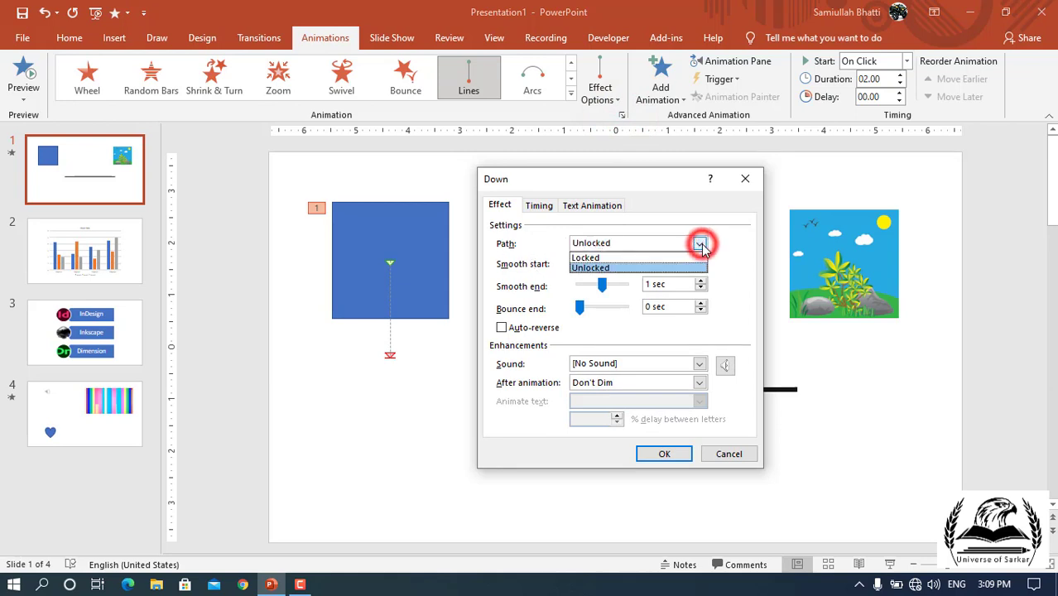
left_click(699, 244)
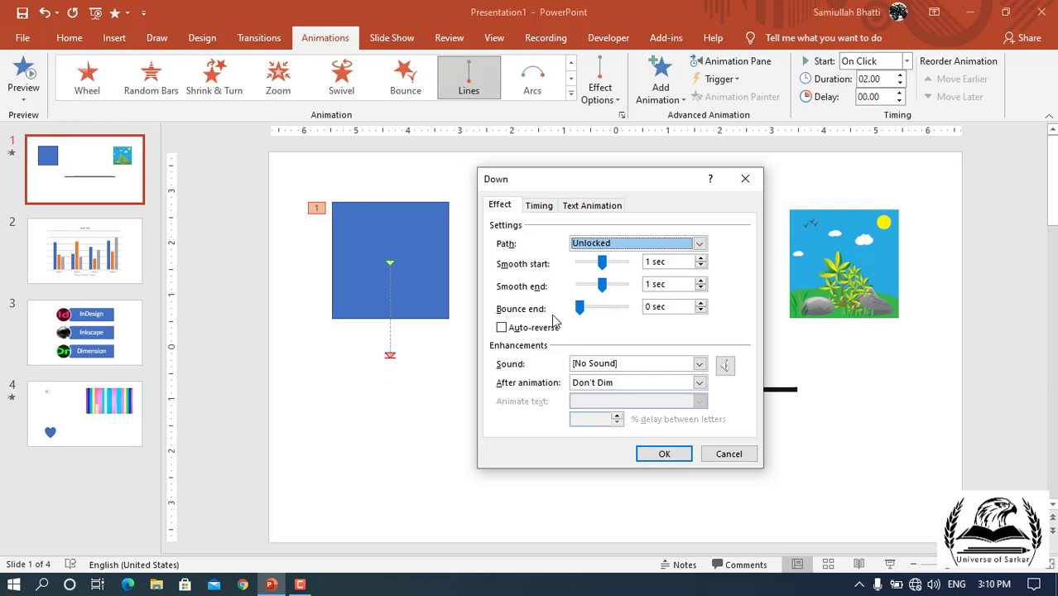
- Set a 1.14-second bounce end with Auto-reverse on the Down motion
left_click_drag(580, 308, 603, 308)
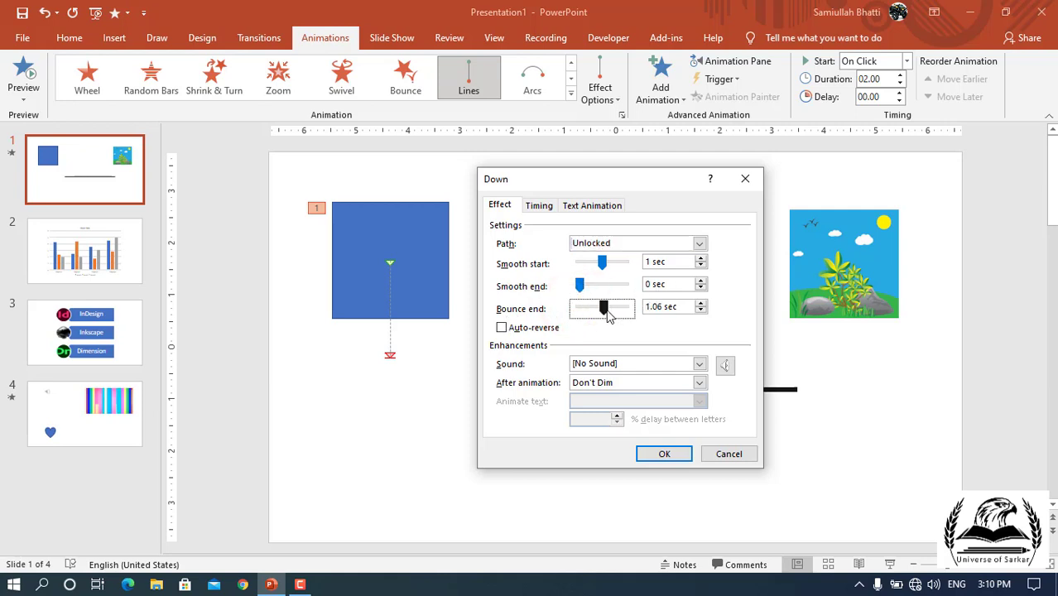
left_click_drag(608, 313, 606, 308)
left_click(501, 328)
left_click(657, 456)
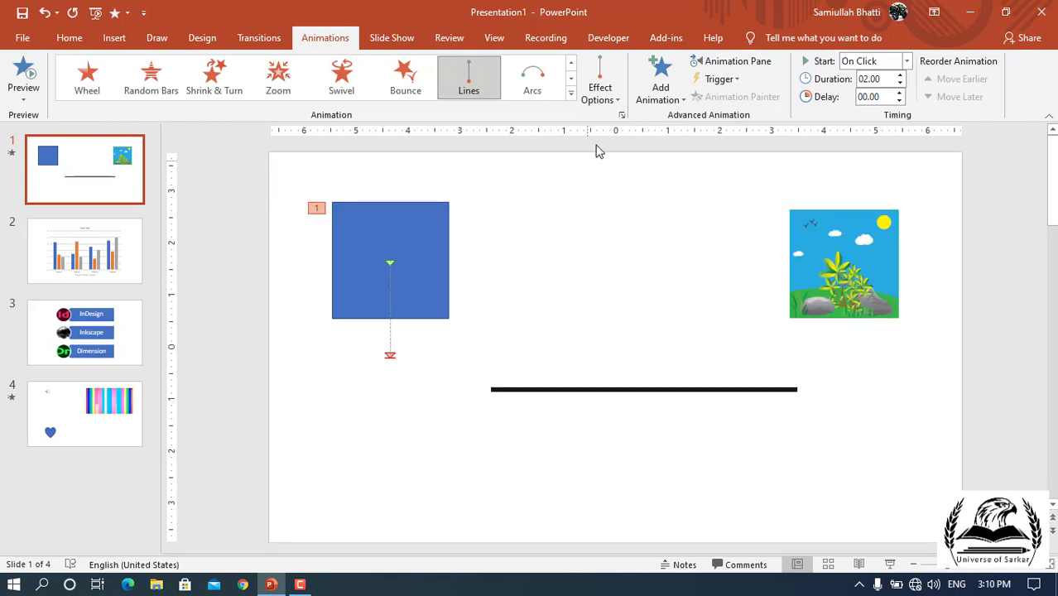
left_click(622, 116)
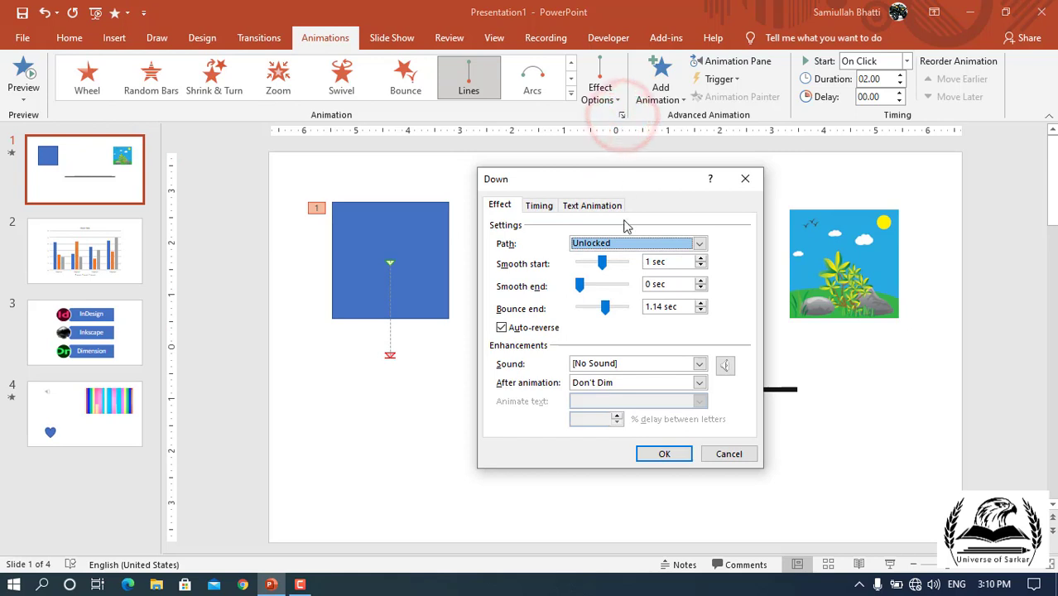
left_click(699, 365)
left_click(593, 406)
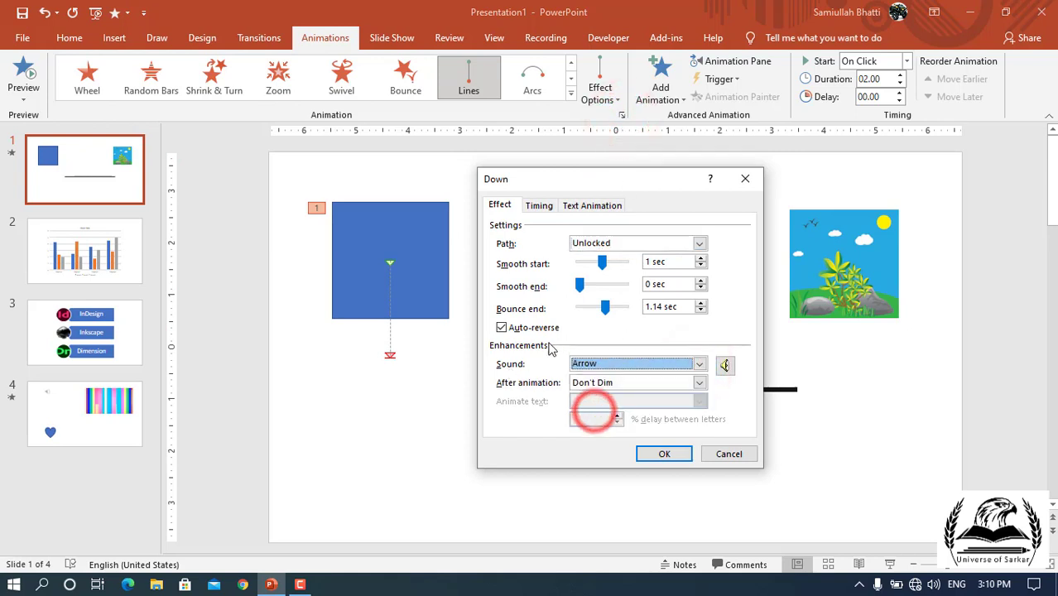
left_click(698, 384)
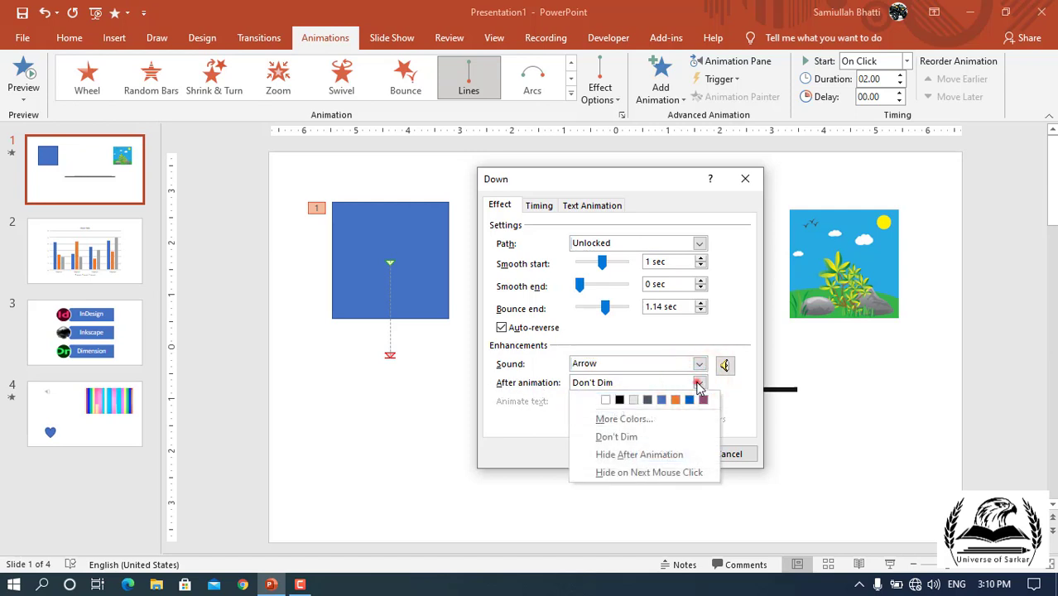
left_click(698, 382)
left_click(724, 366)
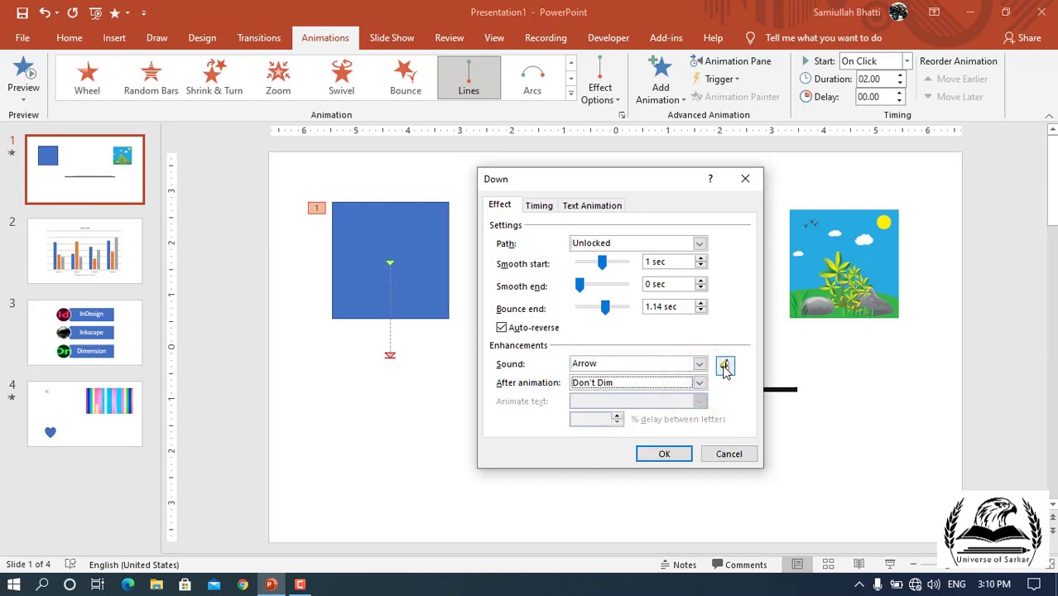
left_click(724, 367)
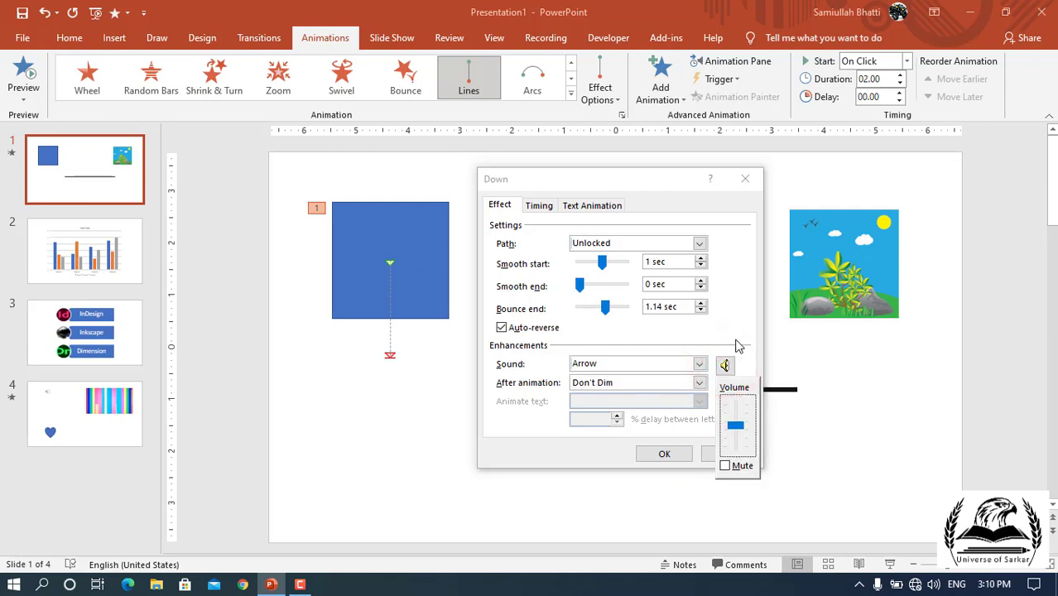
left_click(737, 344)
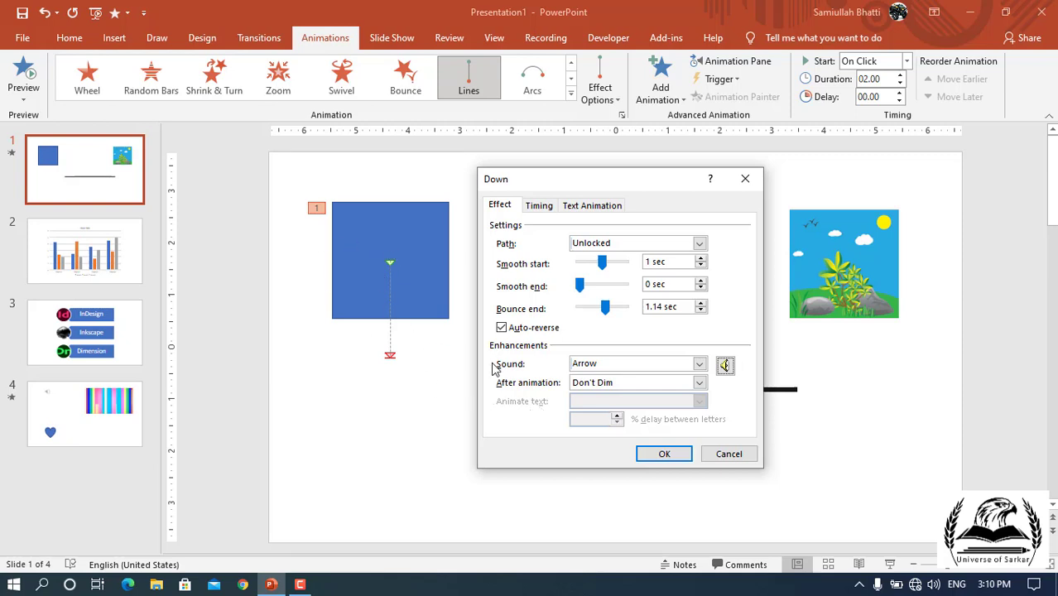
- Discard the sound changes and set the square's animation to None
left_click(728, 453)
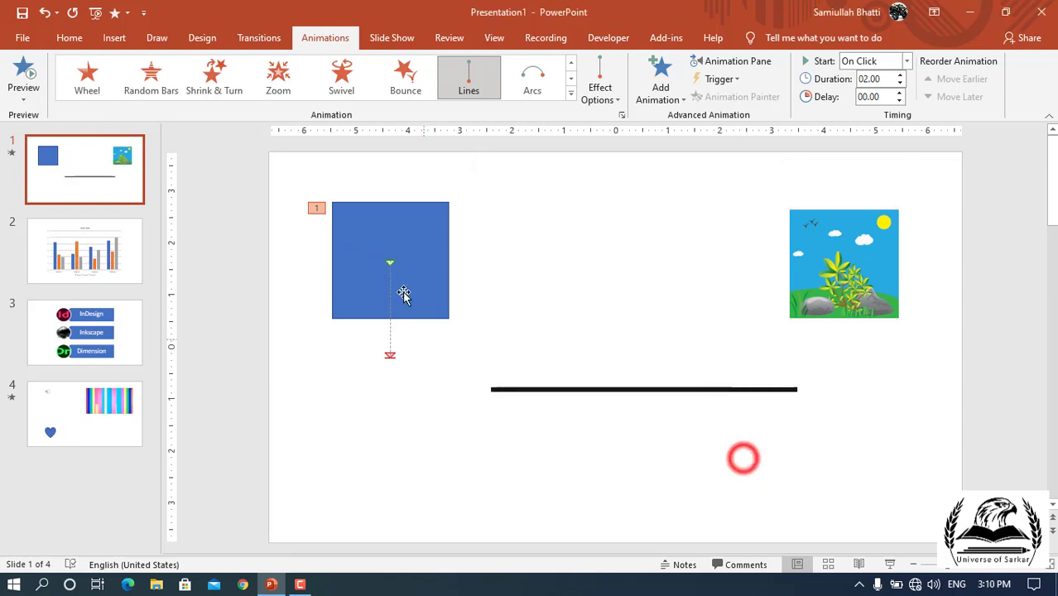
left_click(570, 93)
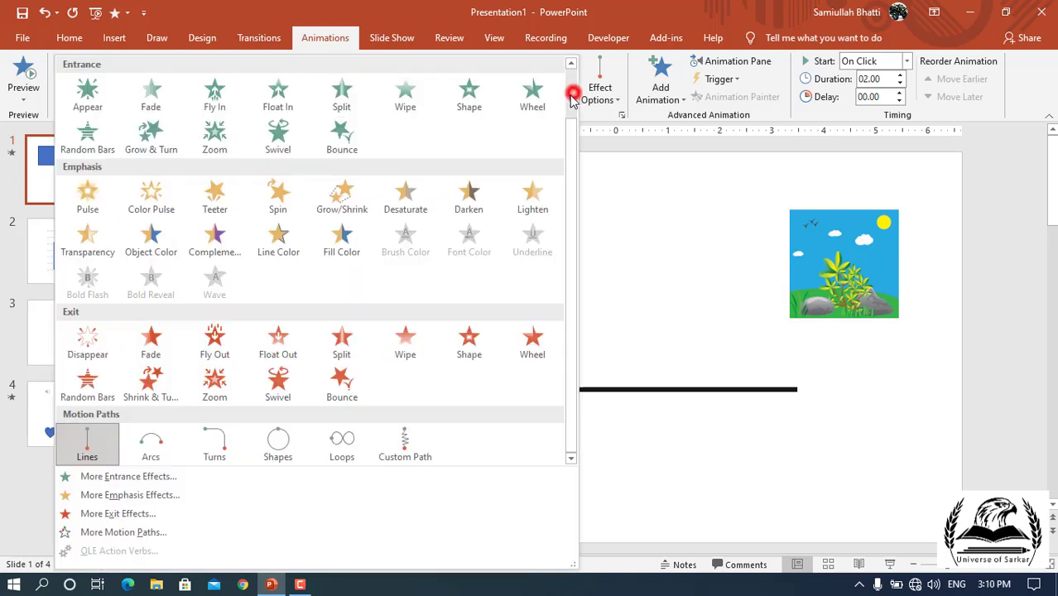
scroll(111, 126, "up", 1)
left_click(90, 87)
- Type text inside the blue square
left_click(371, 252)
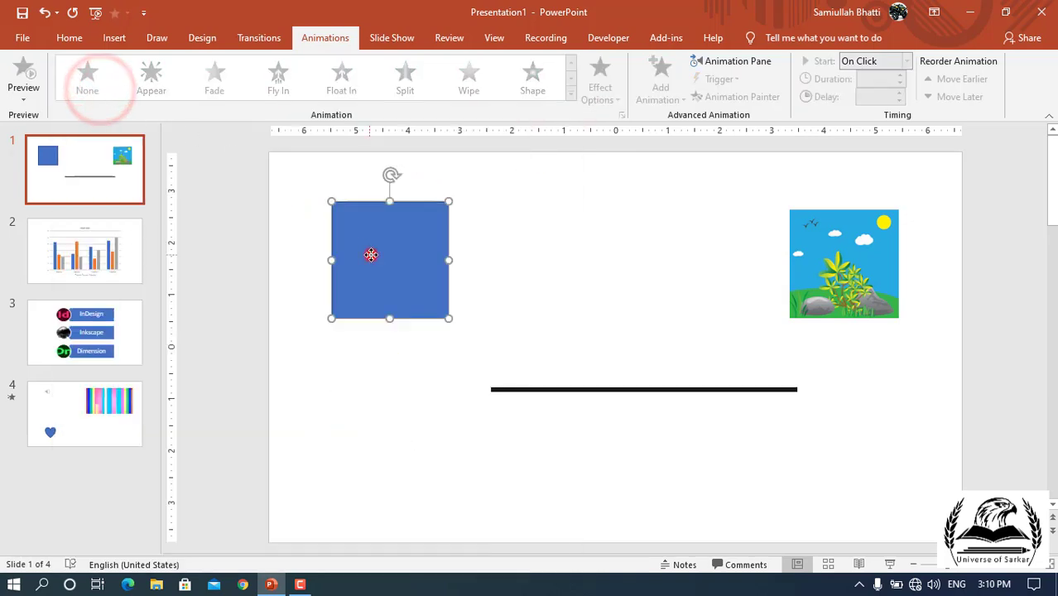
left_click(391, 251)
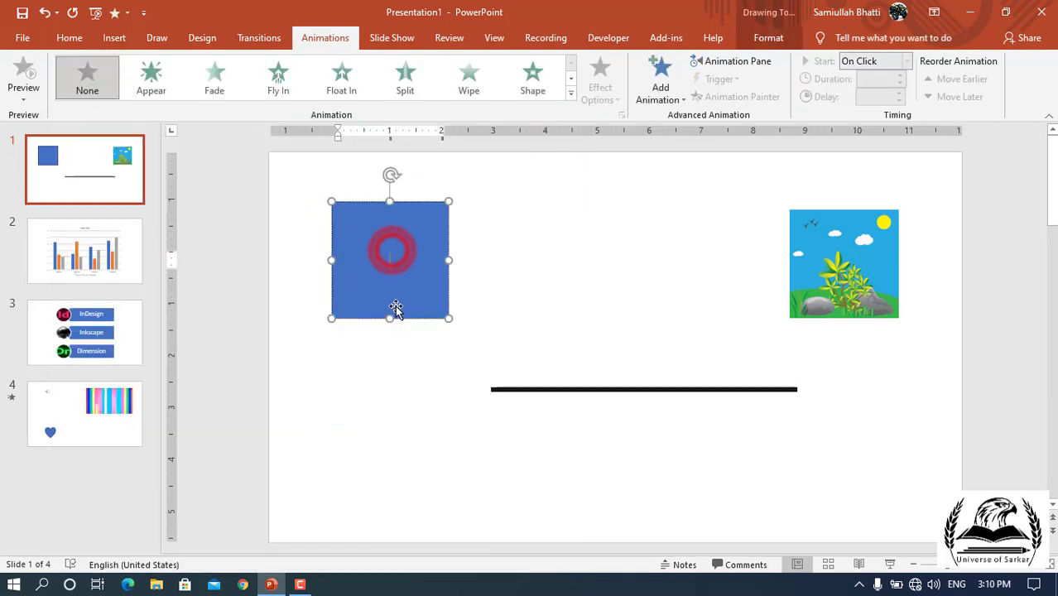
type("Sami")
left_click(550, 237)
left_click(397, 263)
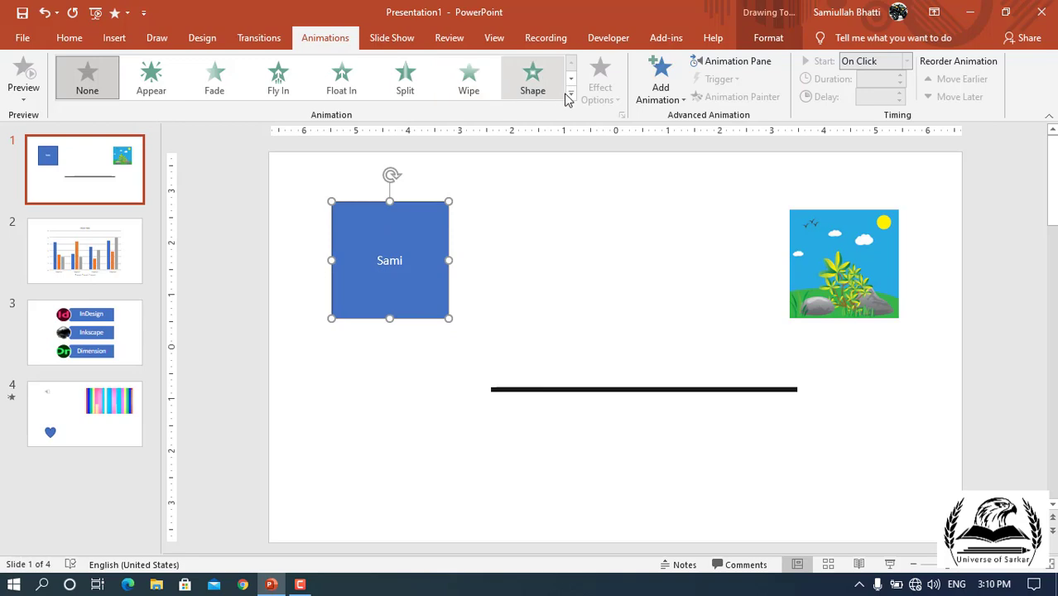
- Give the square a new Lines motion path
left_click(571, 93)
scroll(134, 399, "down", 1)
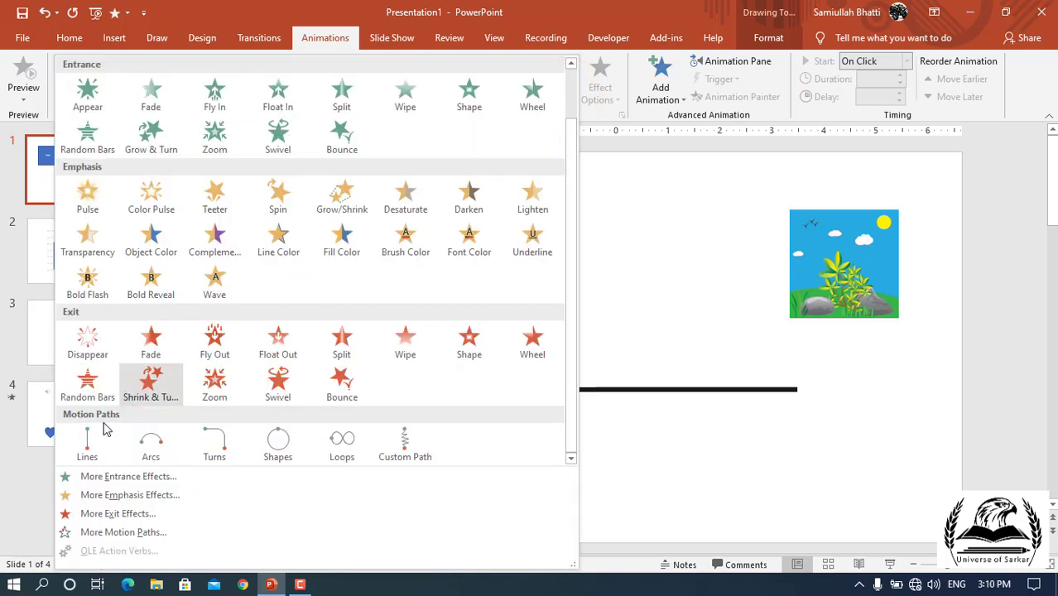
left_click(86, 447)
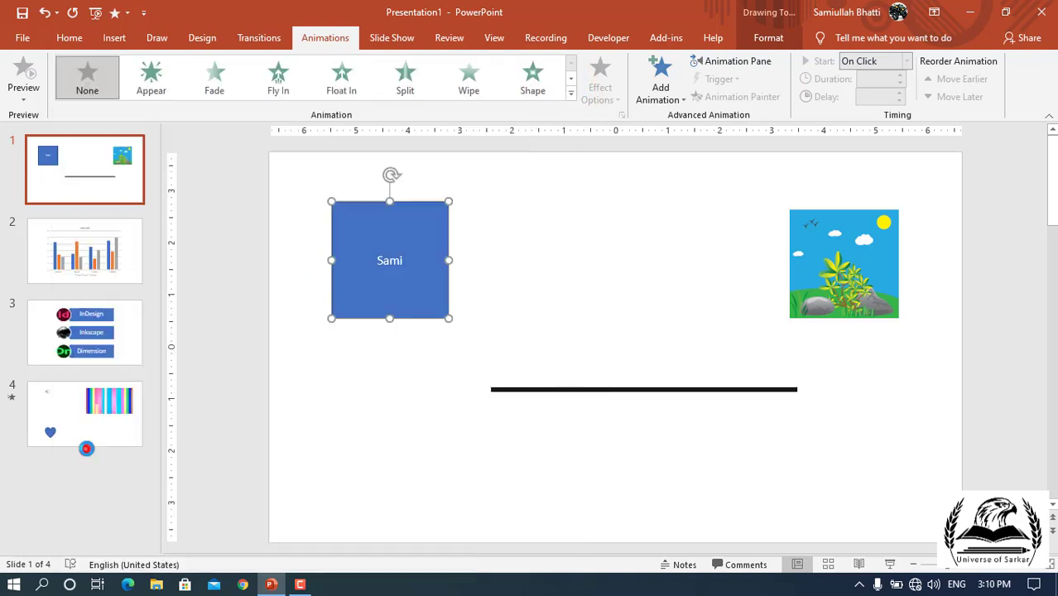
- Make the Down motion animate the square's text By word instead of By letter
left_click(622, 115)
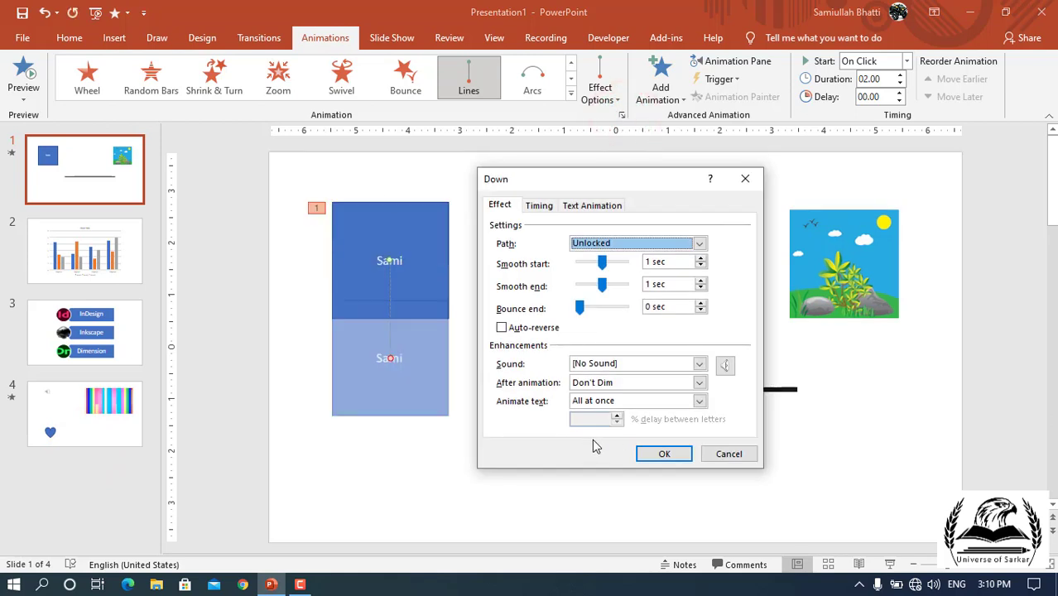
left_click(700, 402)
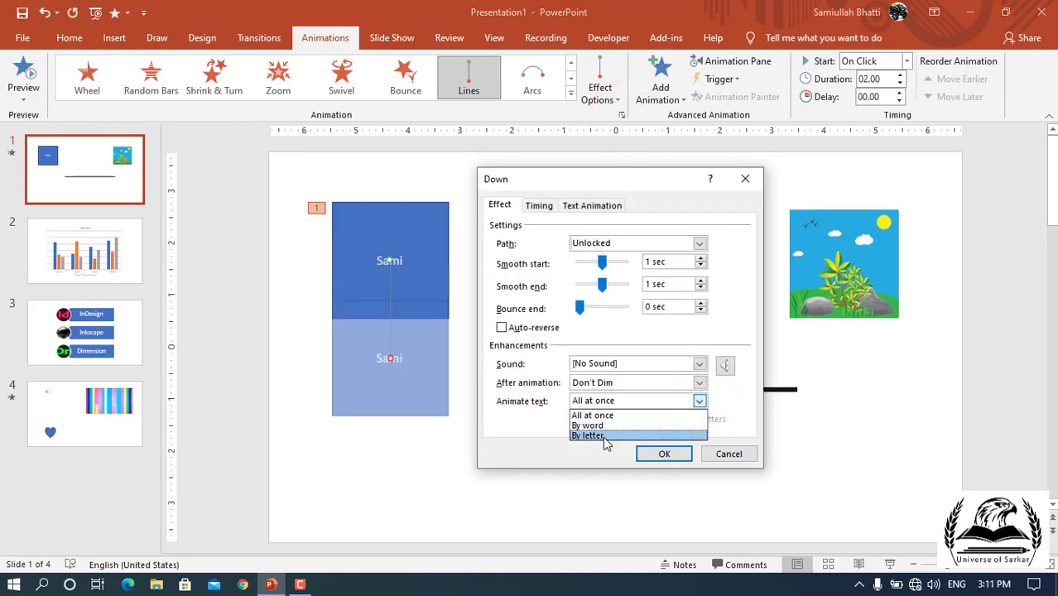
left_click(605, 437)
left_click(700, 400)
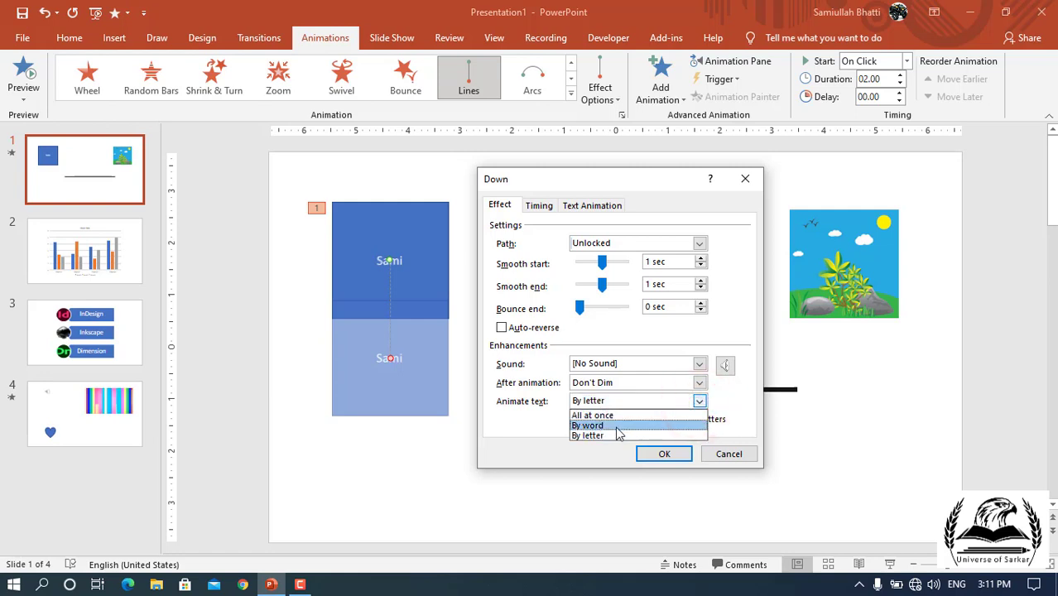
left_click(616, 427)
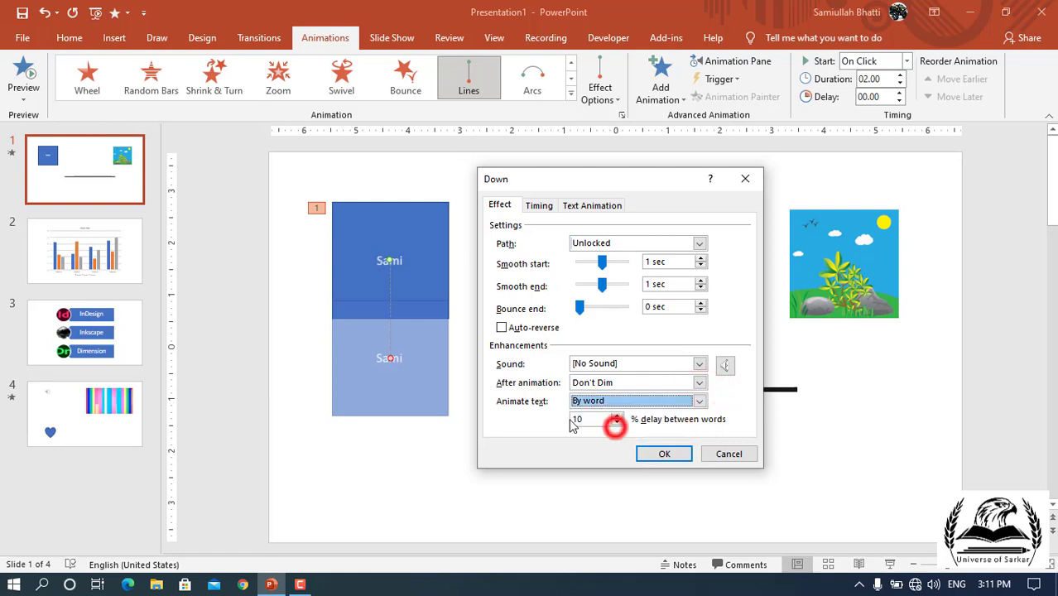
left_click(663, 453)
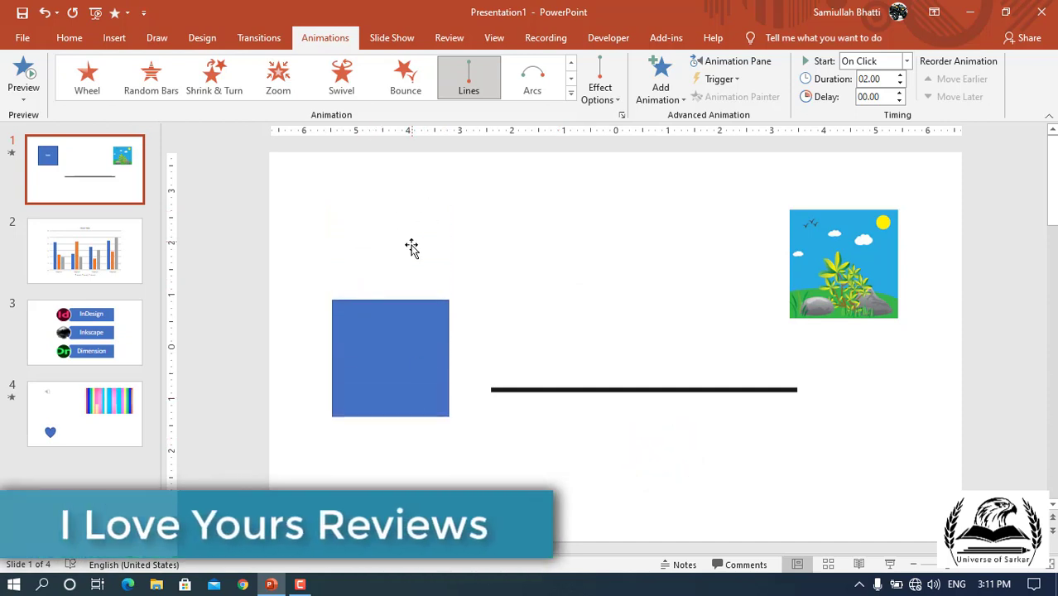
- Review the Down motion's timing: On Click start, no repeat, square as its own trigger
left_click(621, 114)
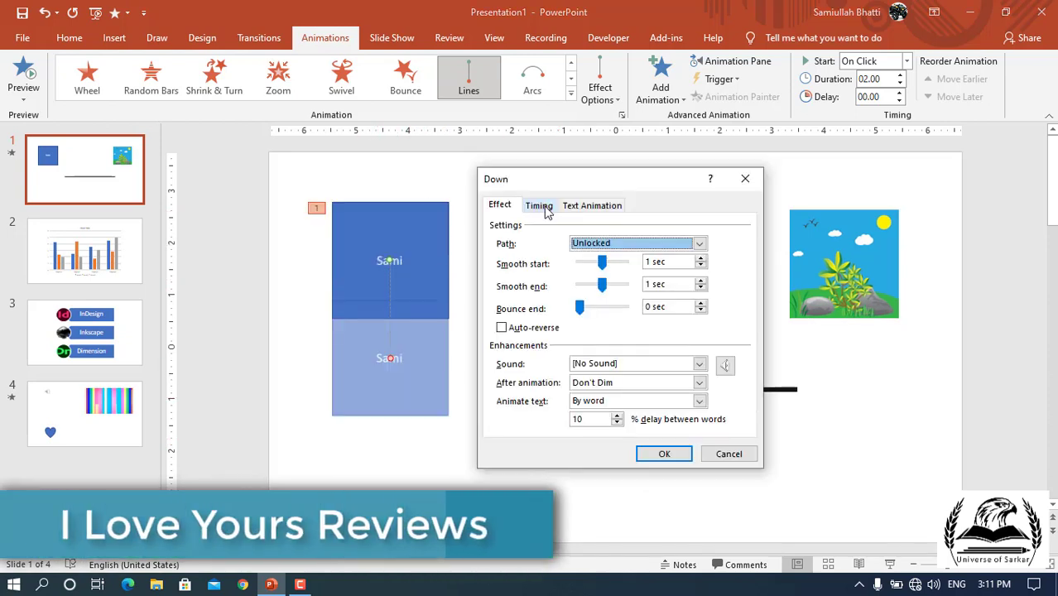
left_click(540, 205)
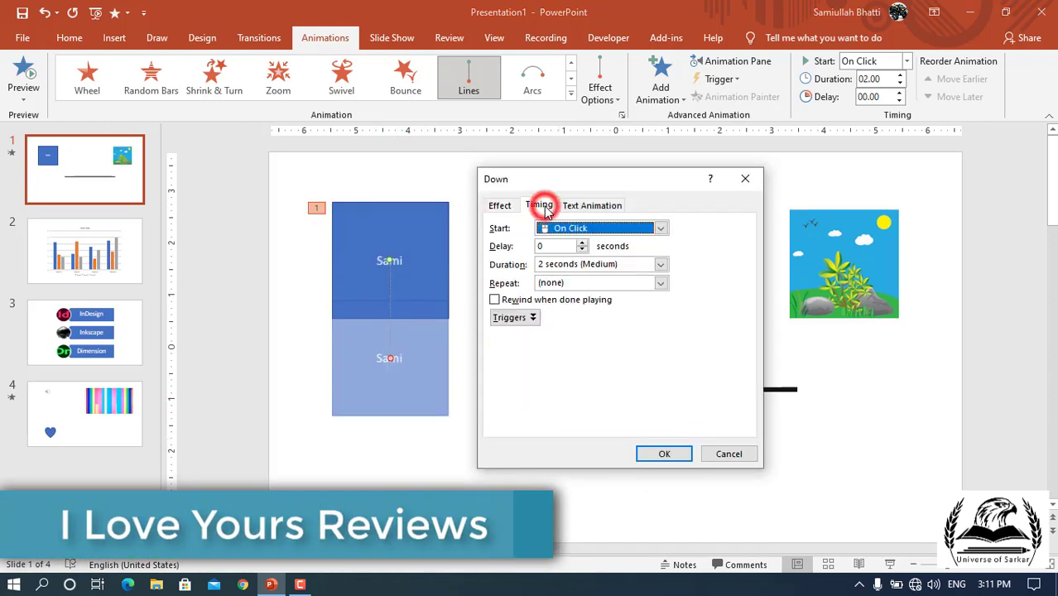
left_click(661, 228)
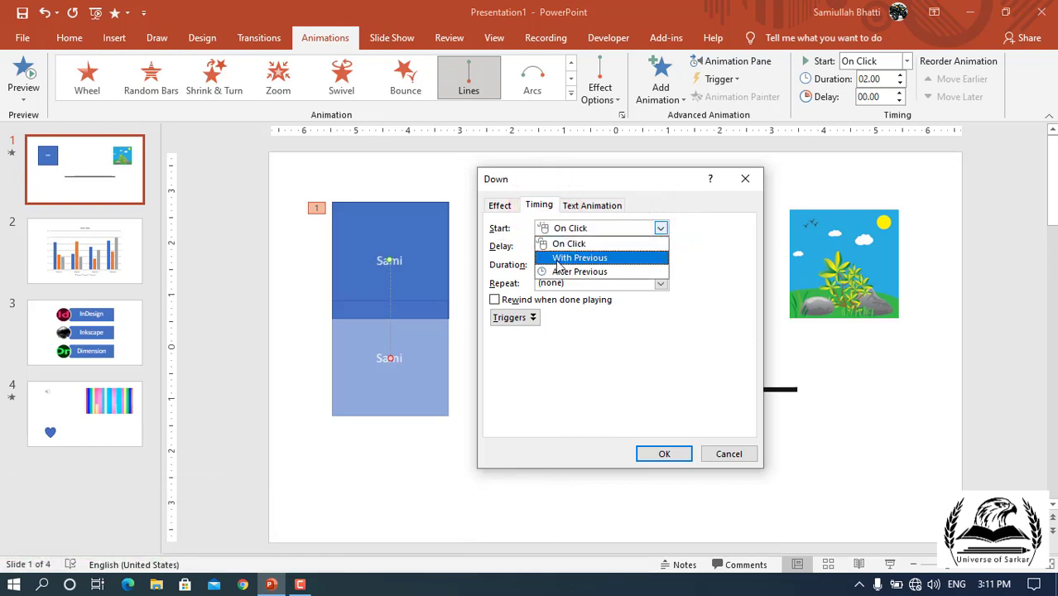
left_click(707, 260)
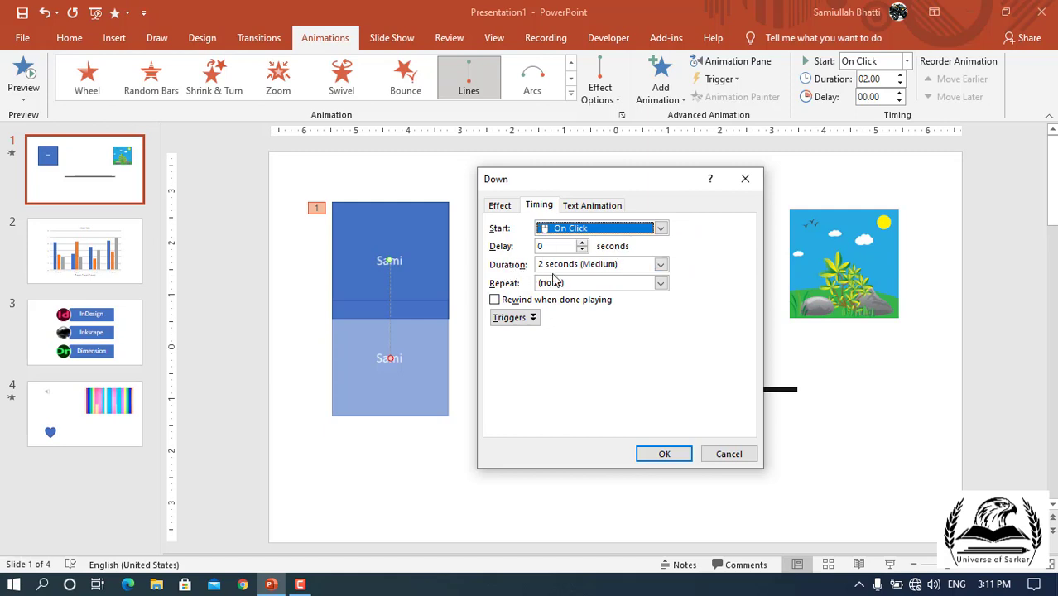
left_click(660, 284)
left_click(682, 280)
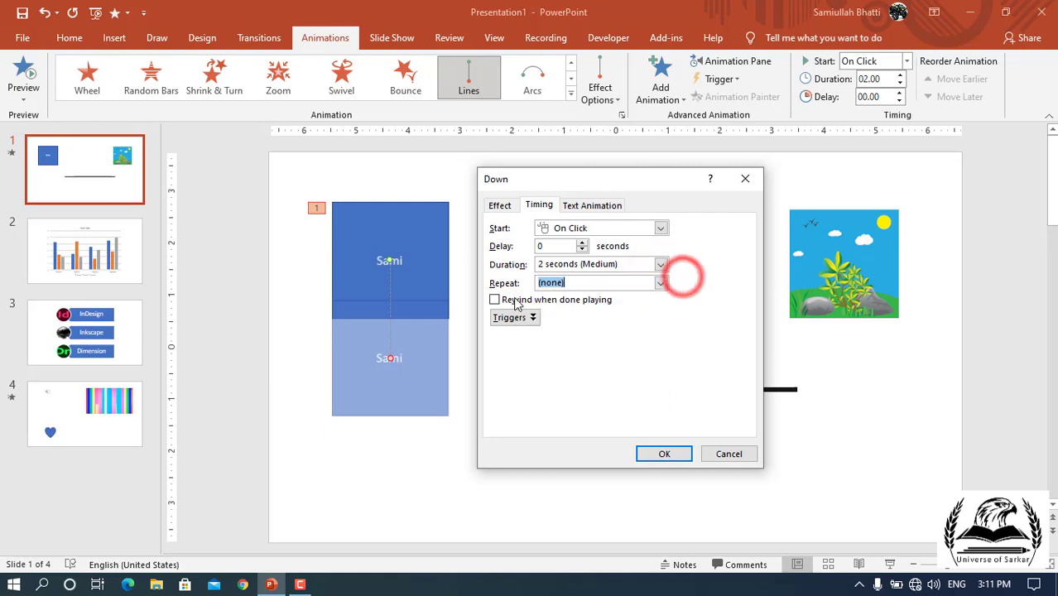
left_click(530, 318)
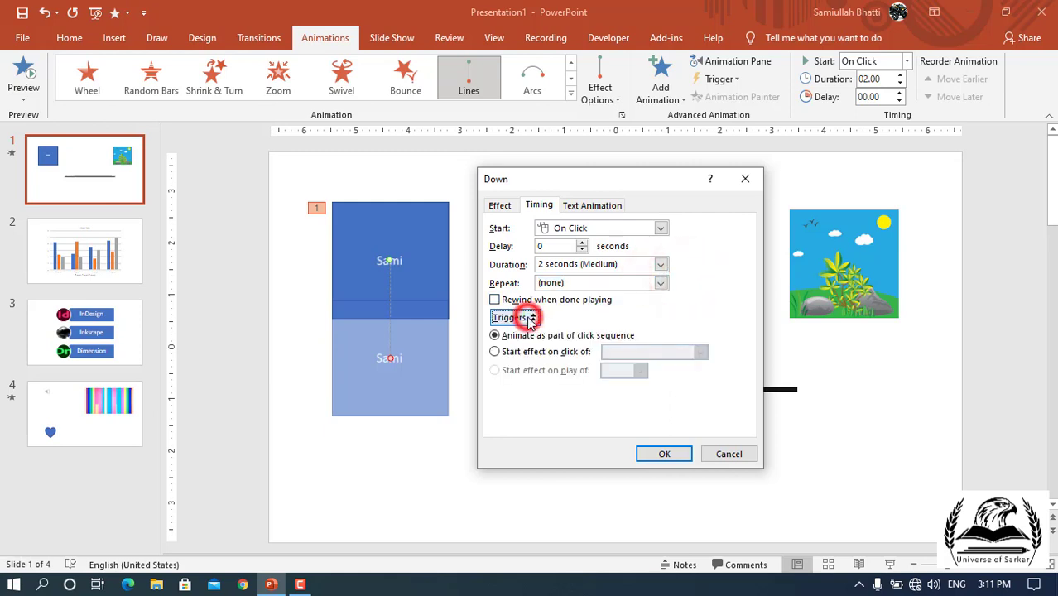
left_click(494, 353)
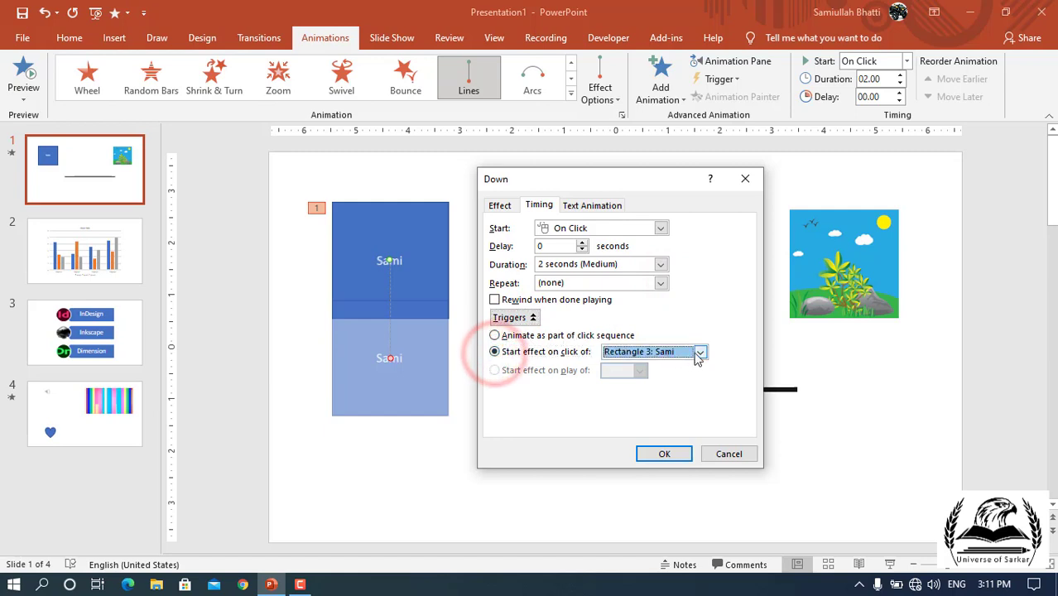
left_click(701, 353)
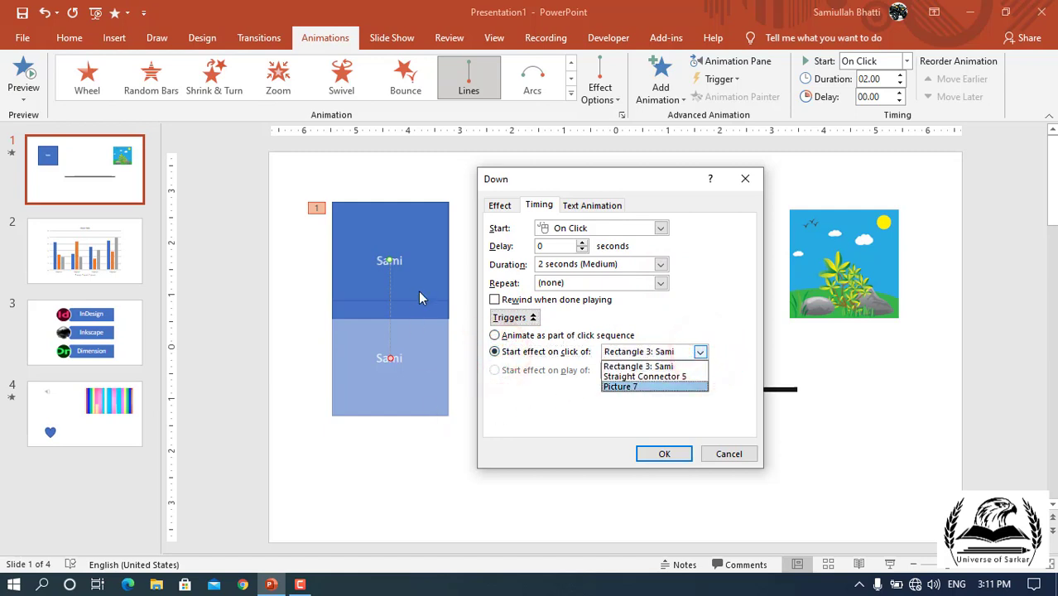
left_click(726, 457)
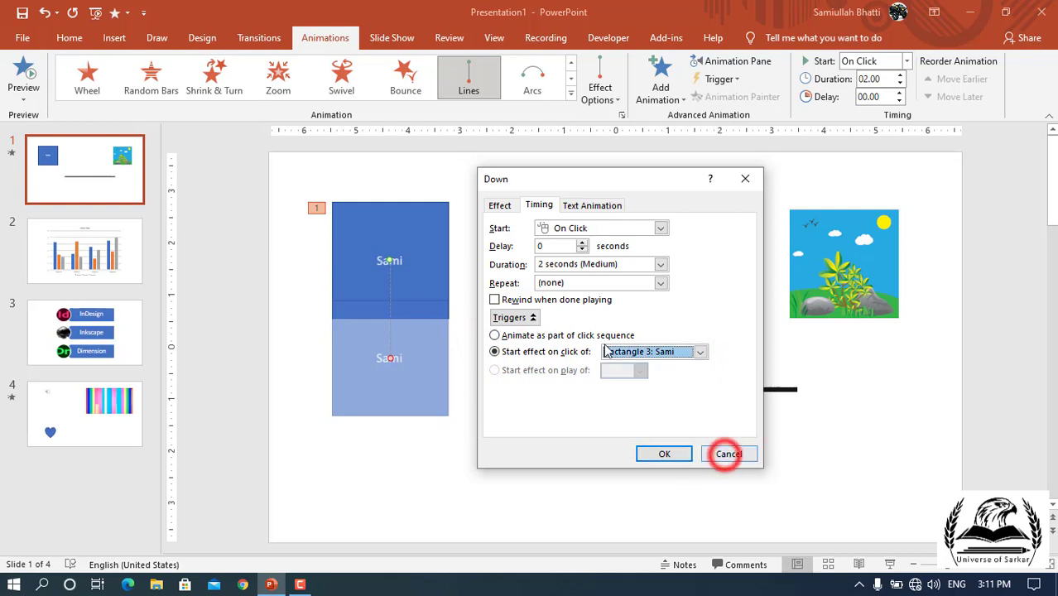
- Inspect the Group text options, then dismiss the dialog with Esc without changes
left_click(583, 207)
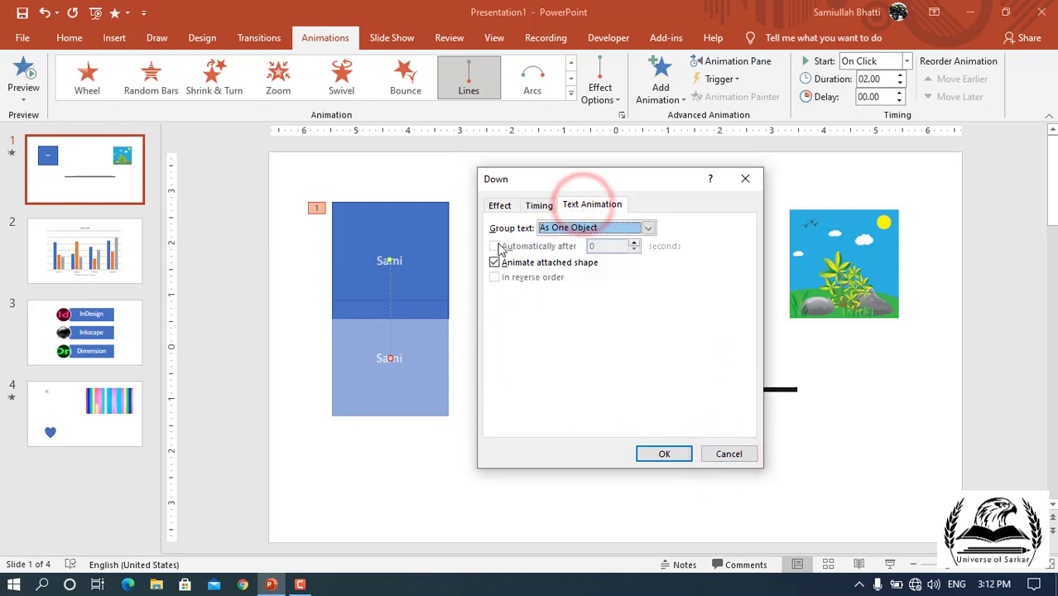
left_click(650, 228)
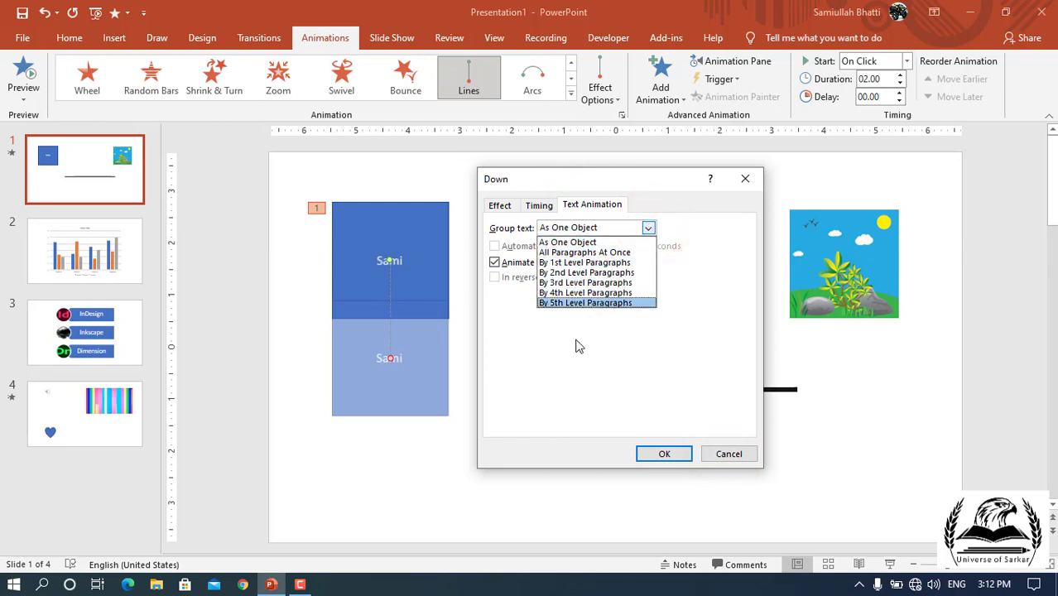
key("Escape")
key("Escape")
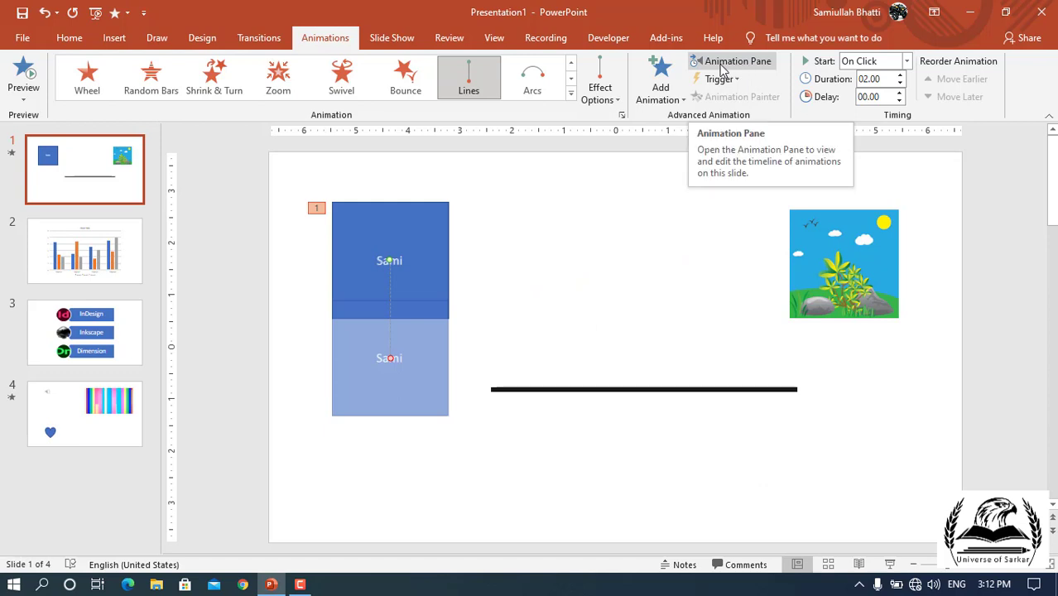
- In the Animation Pane, replace the rectangle's motion path with a Wipe entrance
left_click(722, 67)
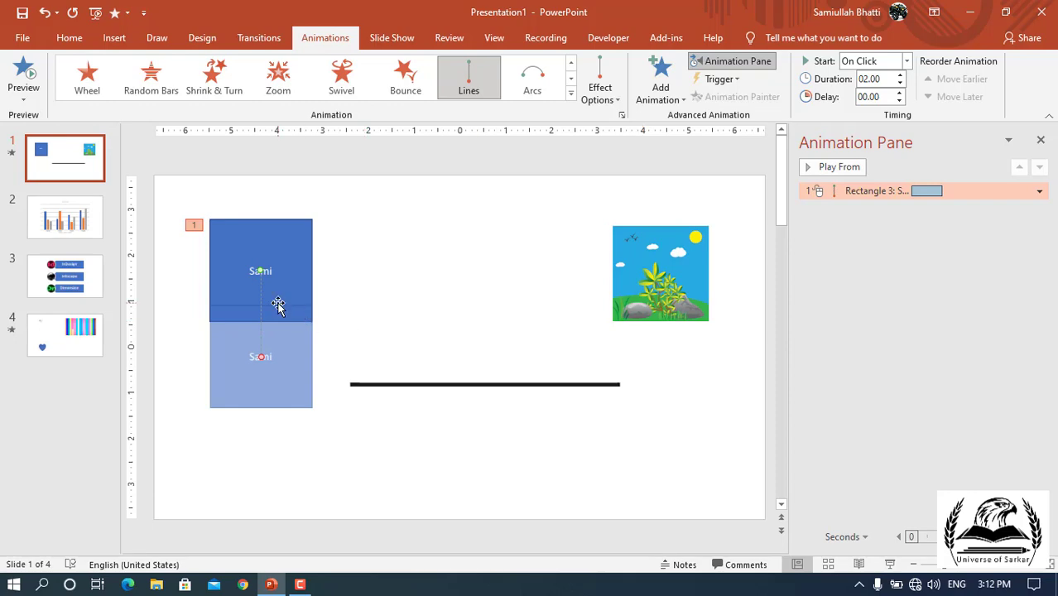
left_click(570, 93)
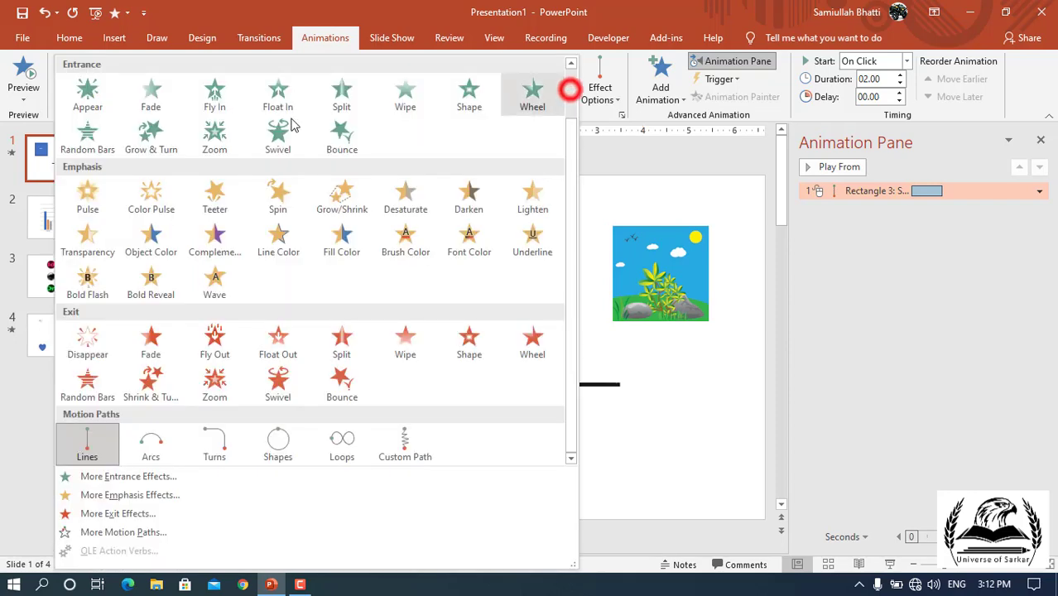
scroll(102, 99, "up", 1)
left_click(92, 87)
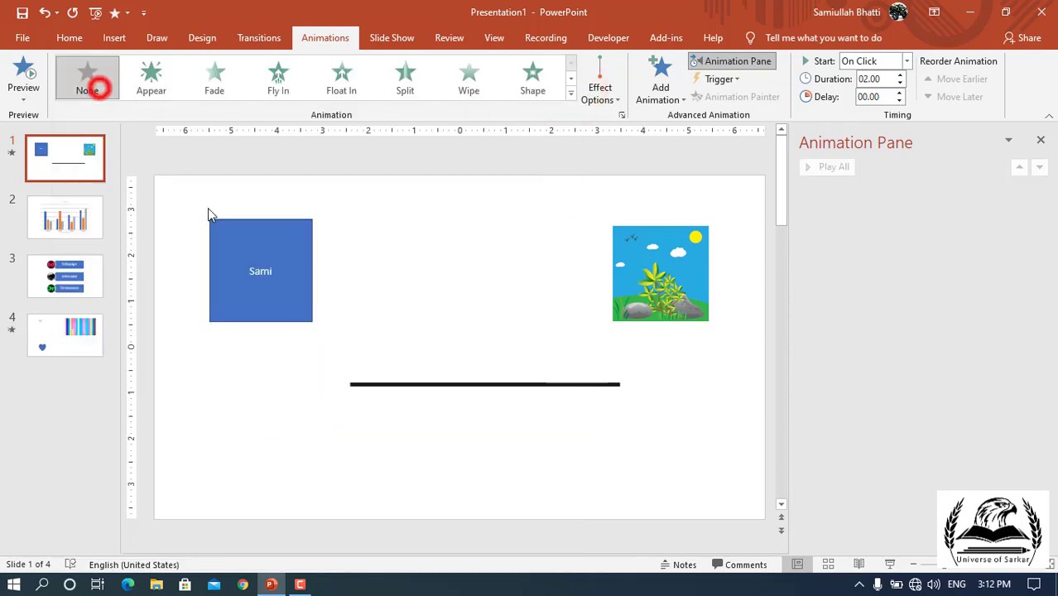
left_click(266, 288)
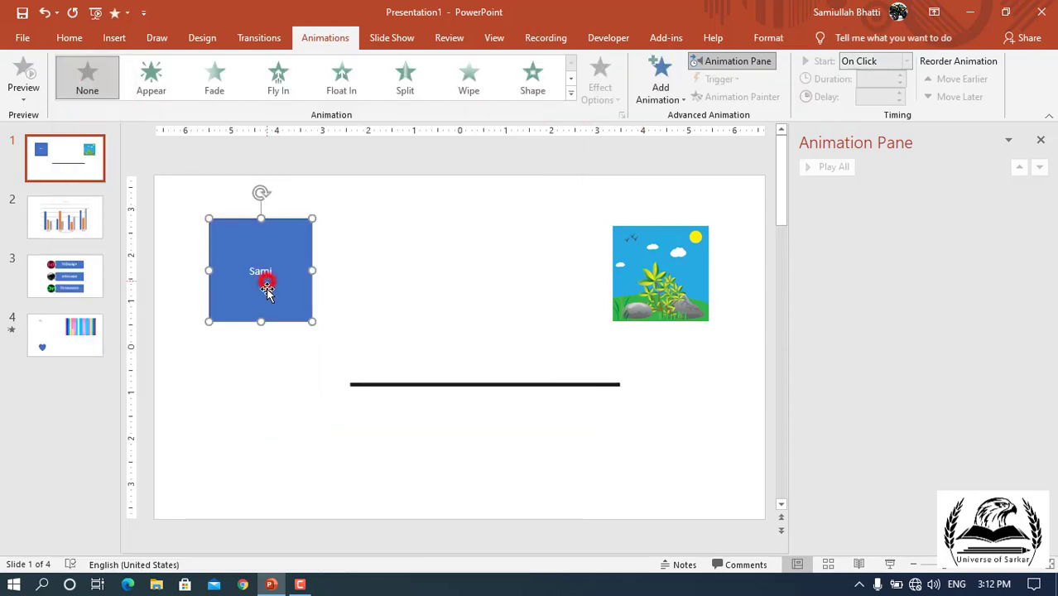
left_click(475, 87)
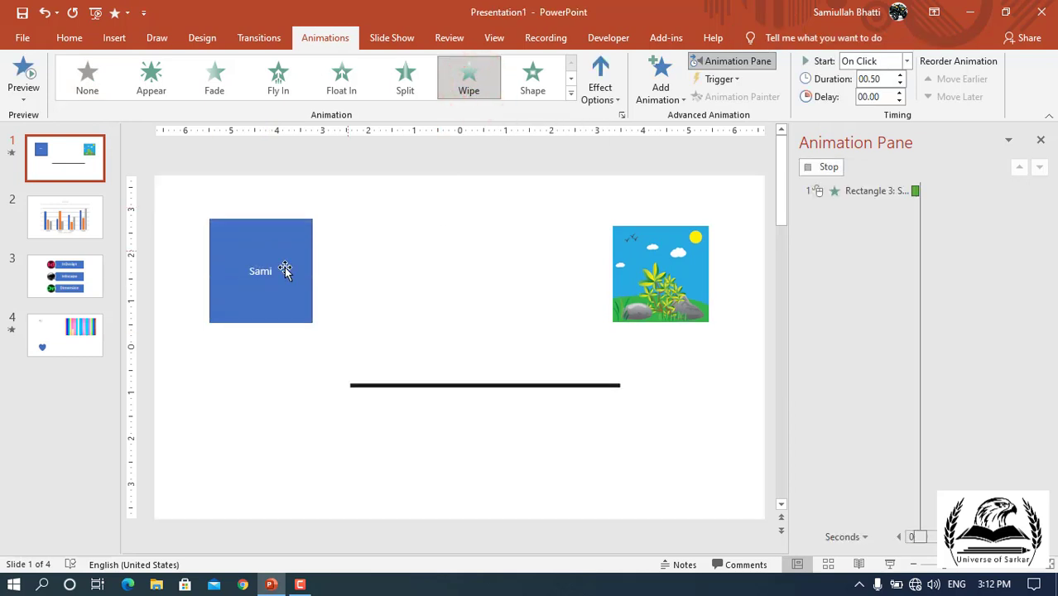
- Give the black line a Wipe entrance that comes in From Left
left_click(472, 384)
left_click(468, 83)
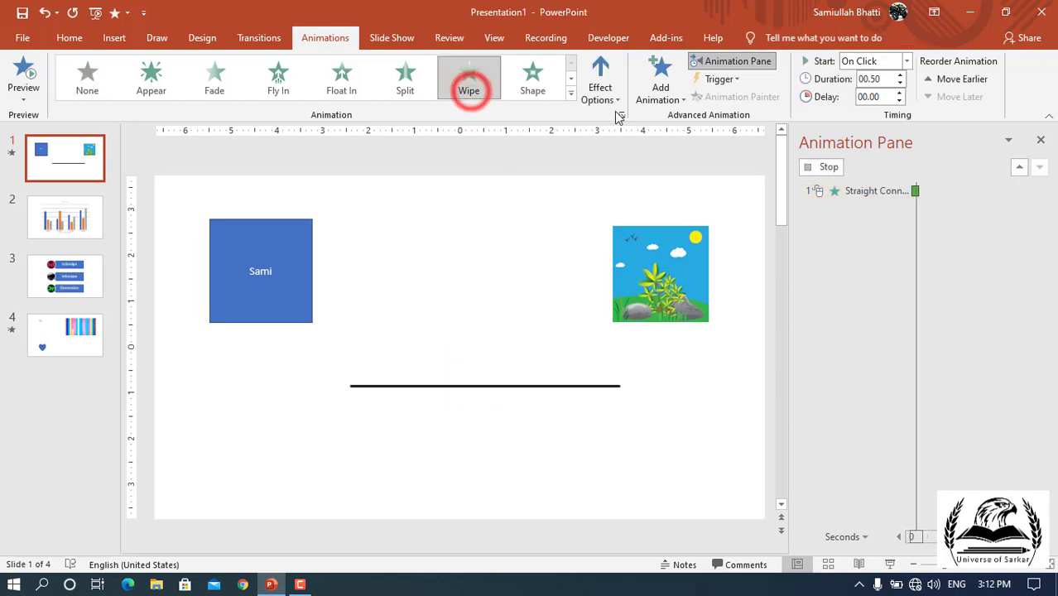
left_click(617, 98)
left_click(620, 200)
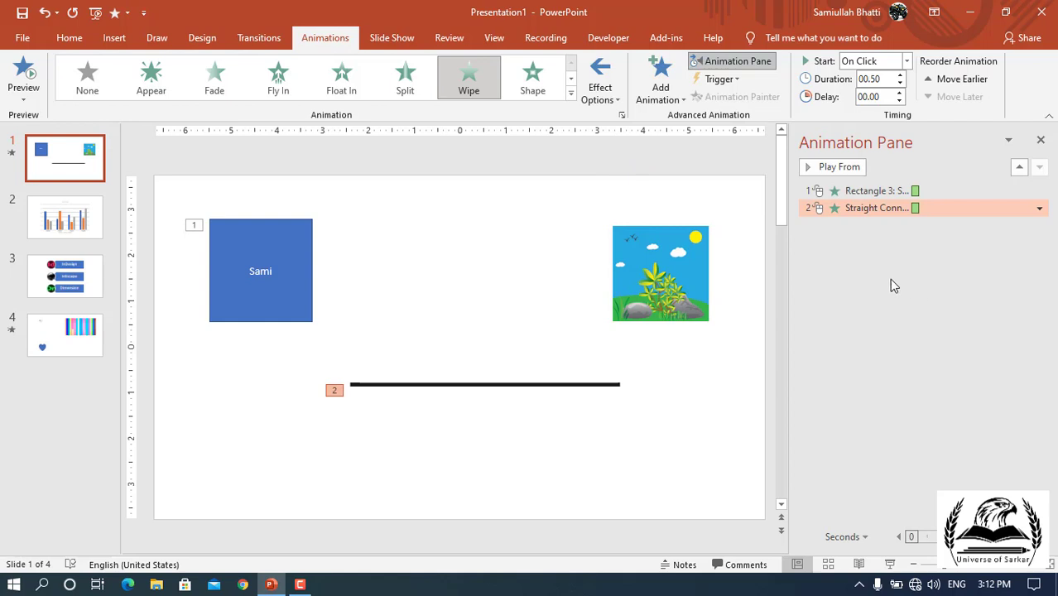
- Preview the line's wipe starting With Previous, then with a 0.50-second delay
left_click(26, 71)
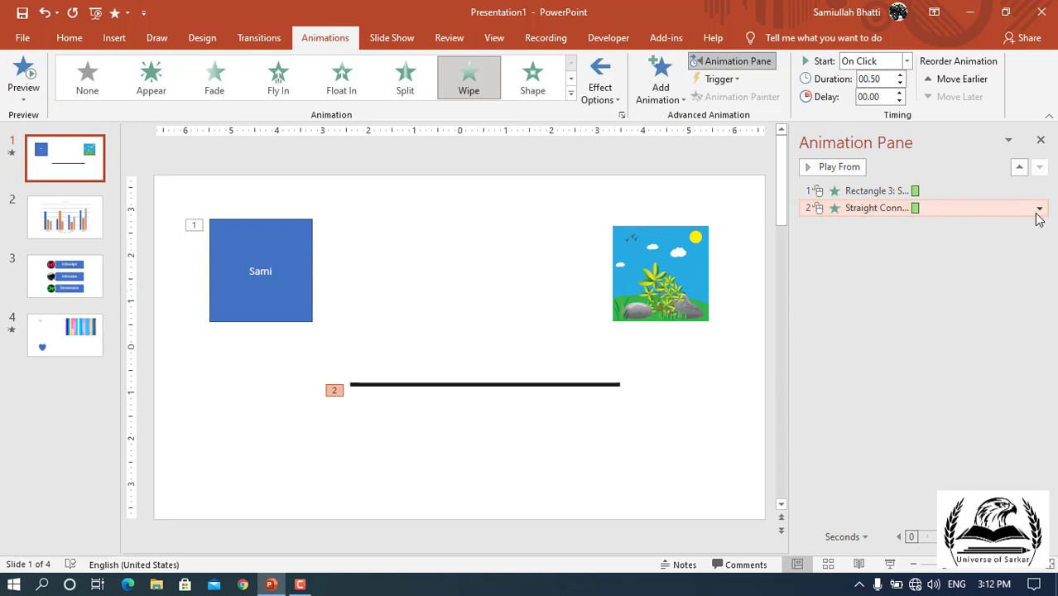
left_click(1038, 209)
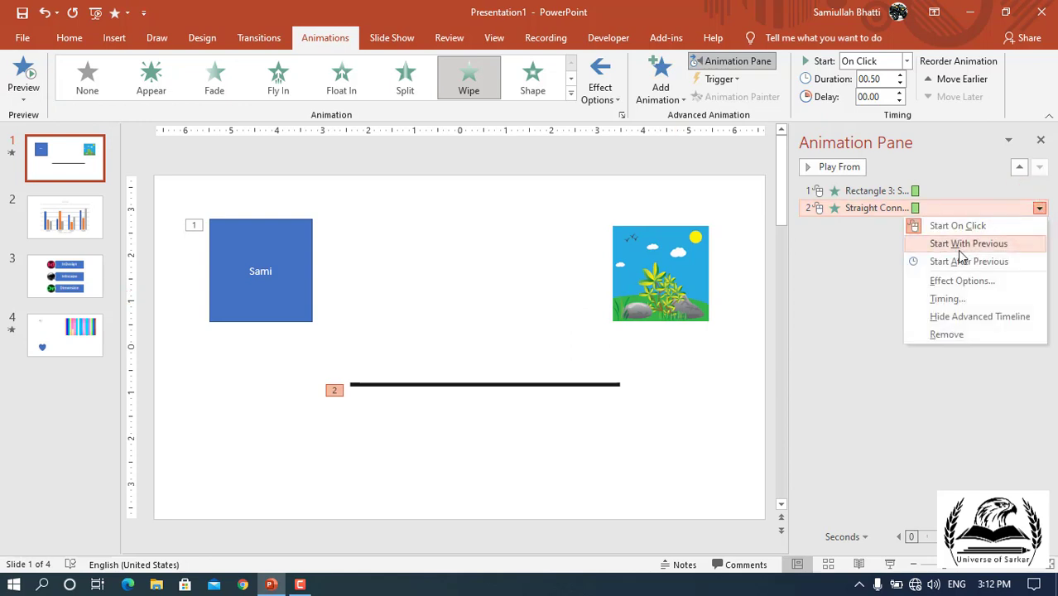
left_click(986, 248)
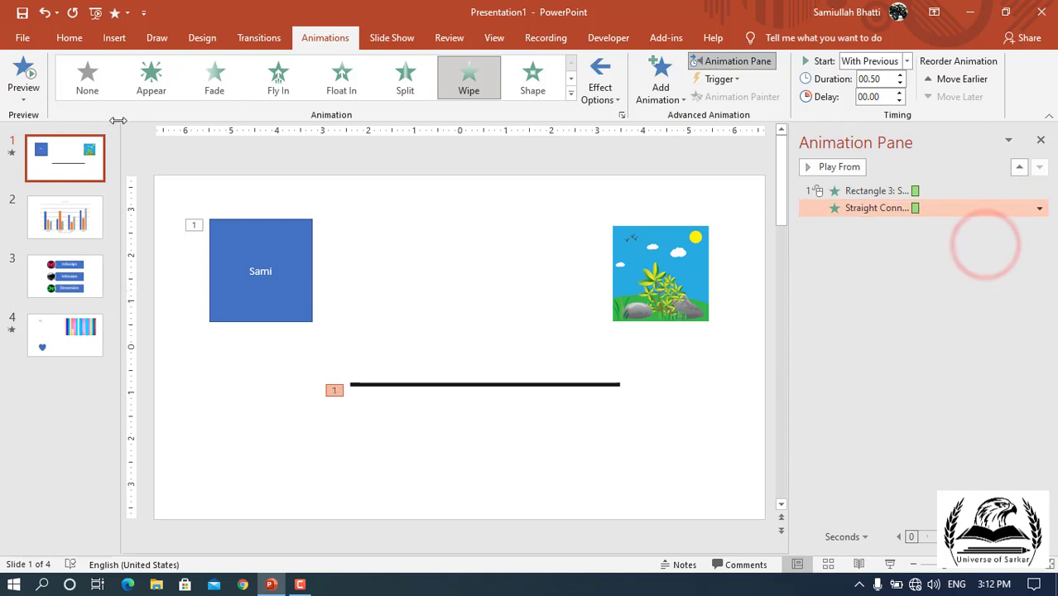
left_click(12, 70)
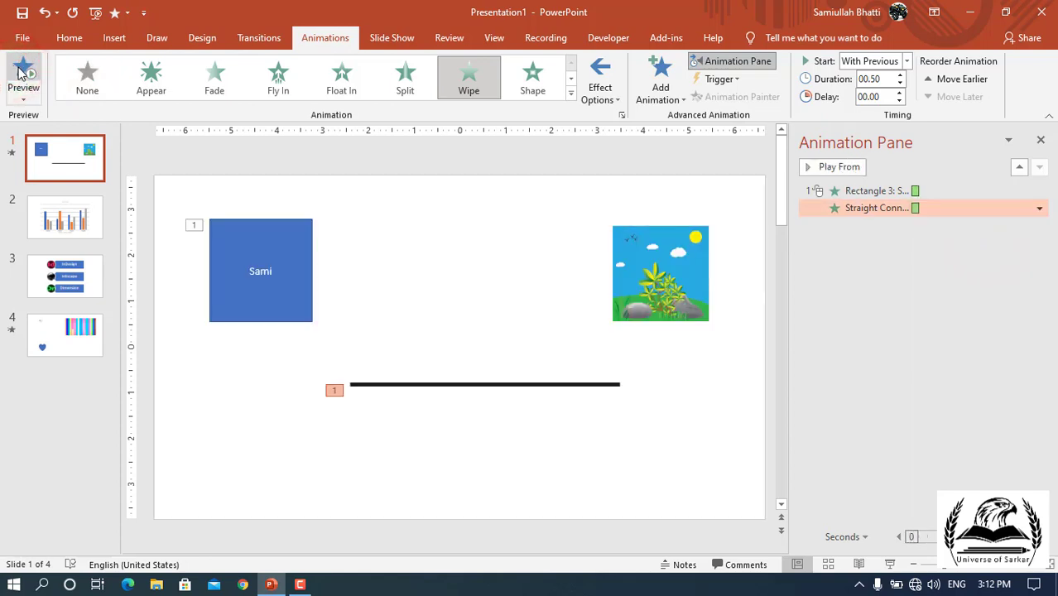
left_click(21, 73)
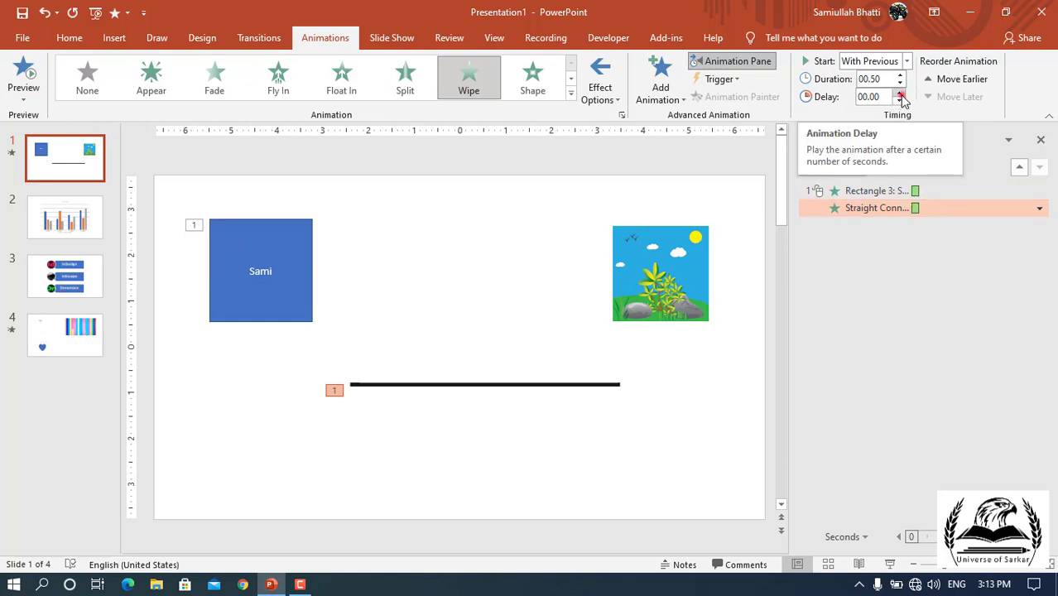
left_click(899, 95)
left_click(900, 96)
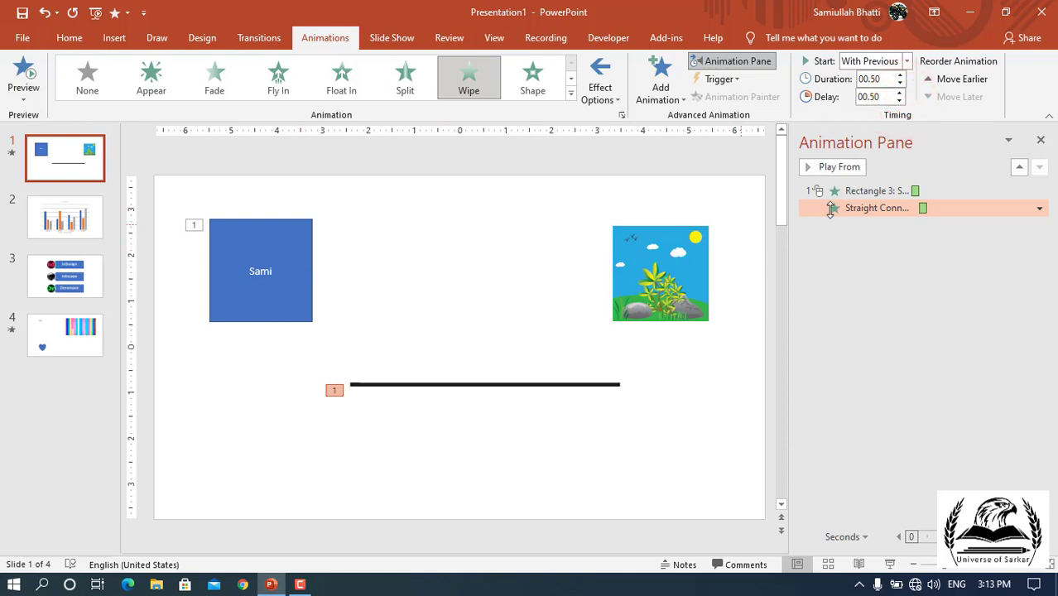
left_click(30, 73)
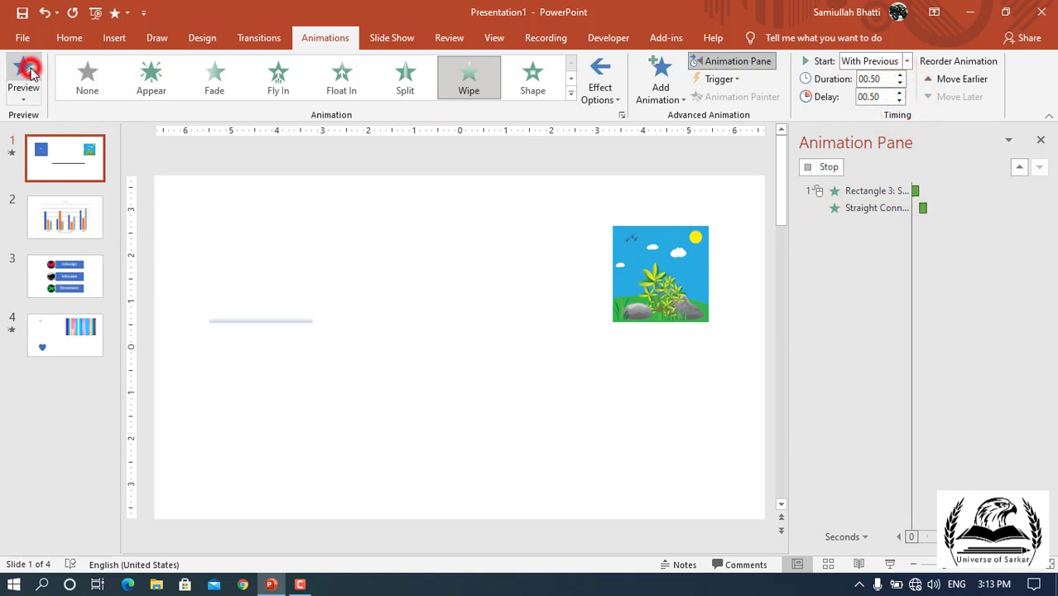
left_click(30, 73)
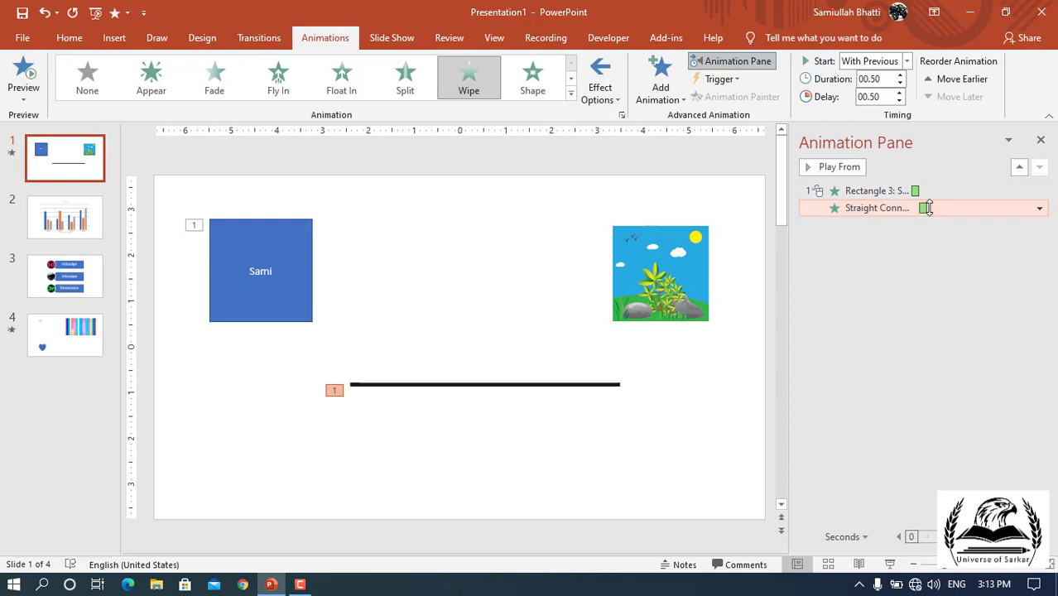
- Set the line's wipe duration to 01.25 and its start back to On Click
left_click(925, 208)
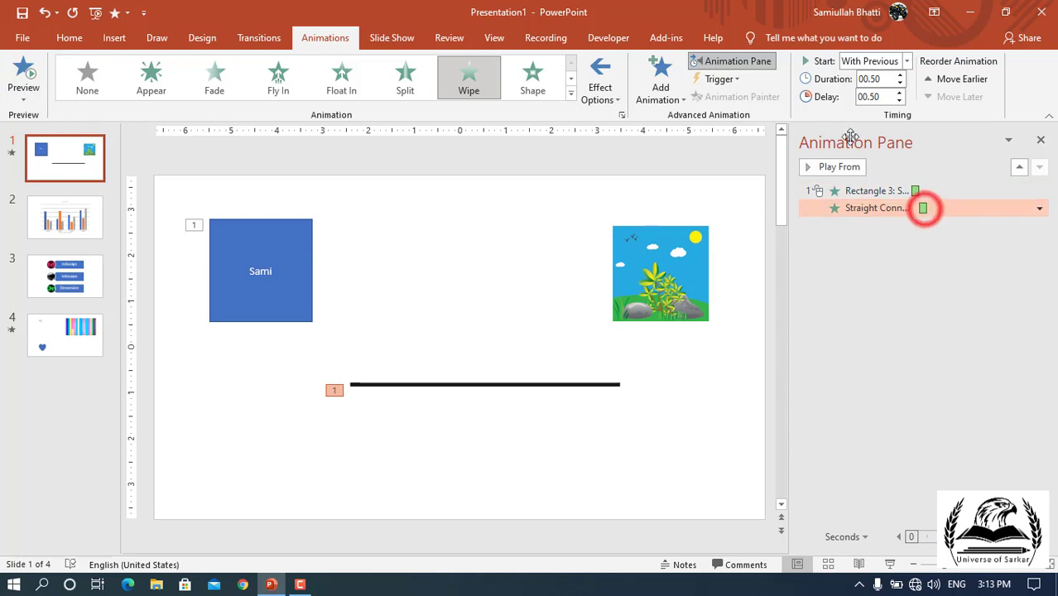
left_click(901, 75)
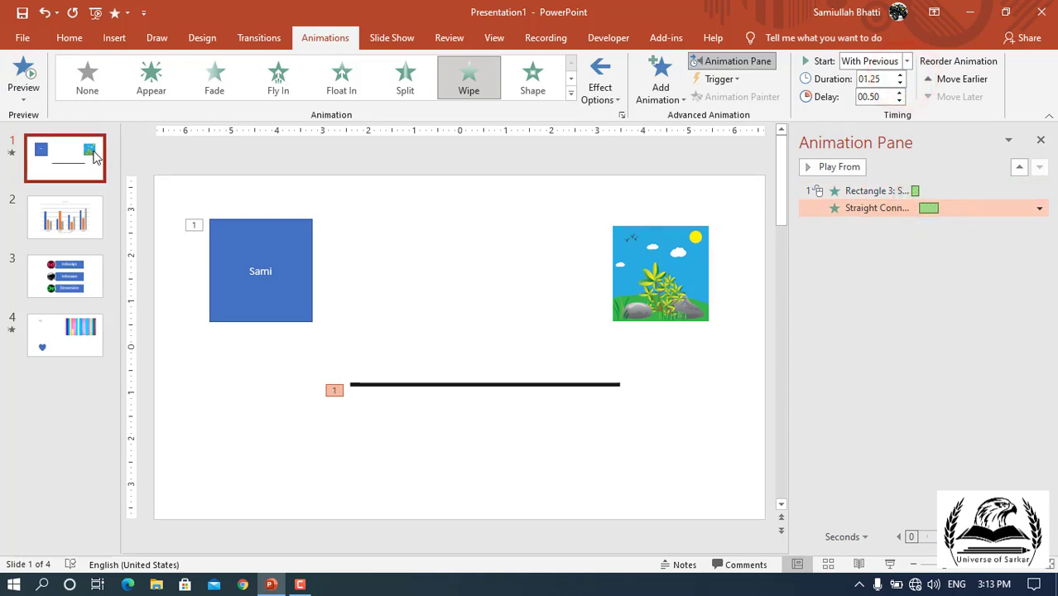
left_click(27, 75)
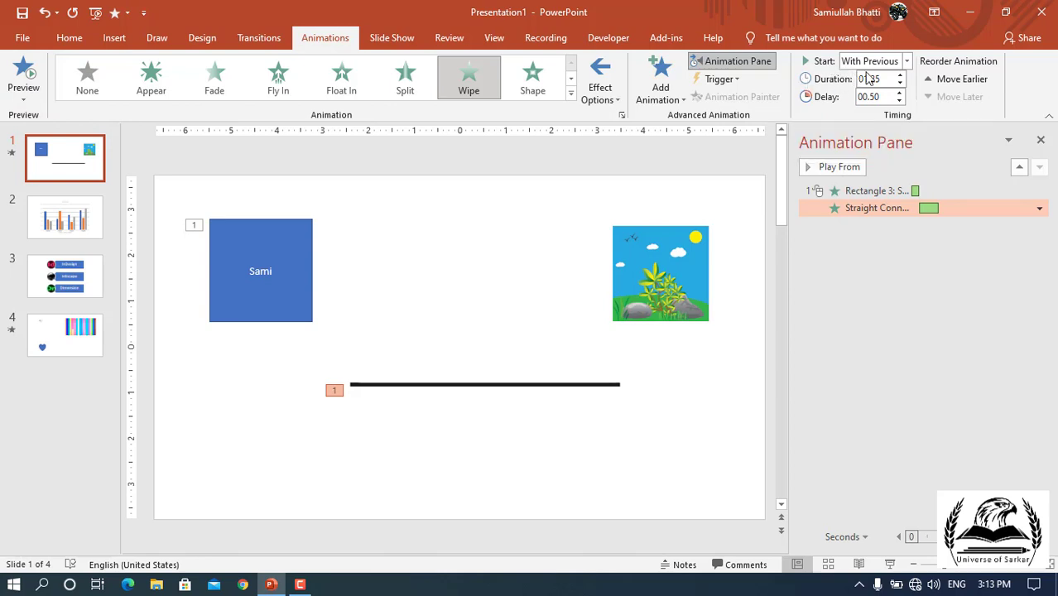
left_click(907, 61)
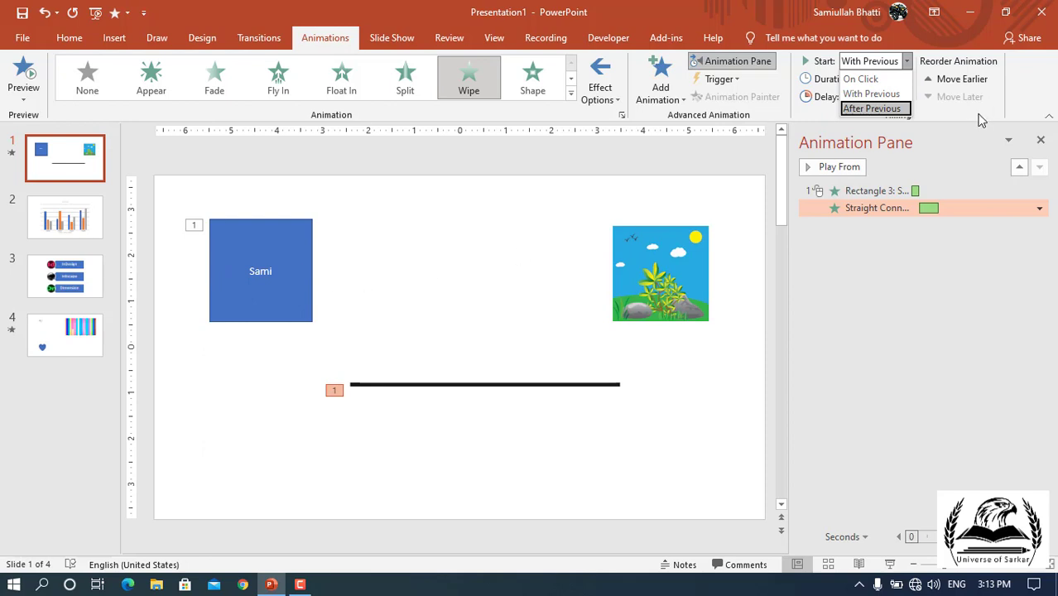
left_click(867, 79)
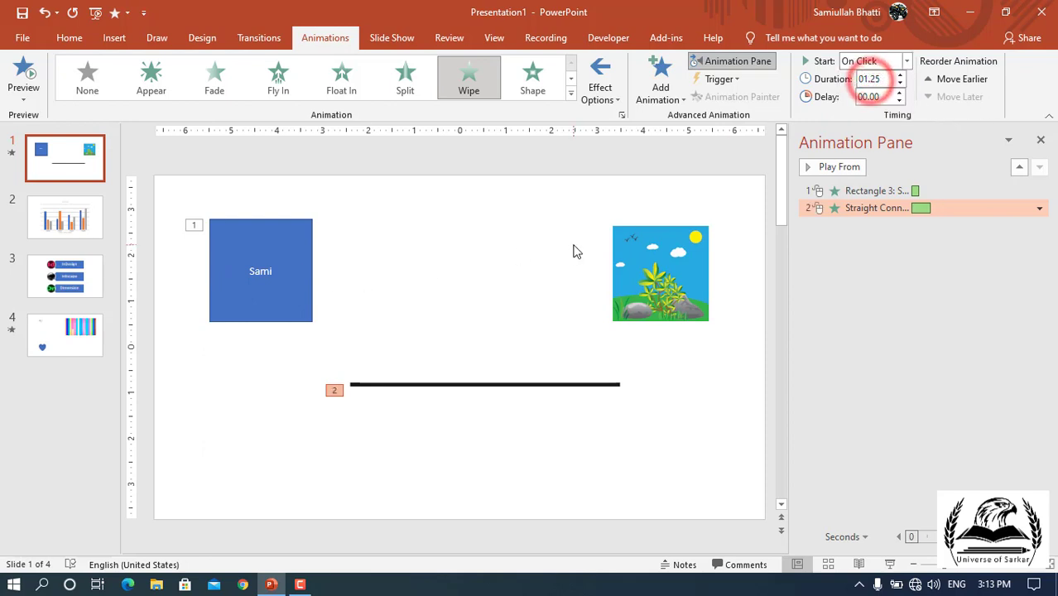
left_click(891, 563)
left_click(461, 246)
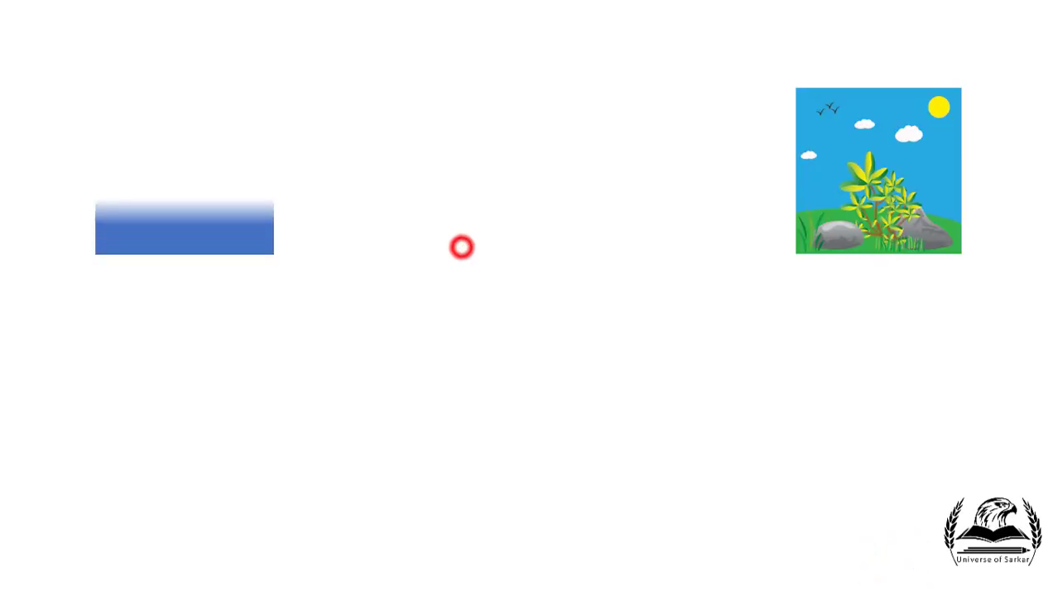
left_click(516, 282)
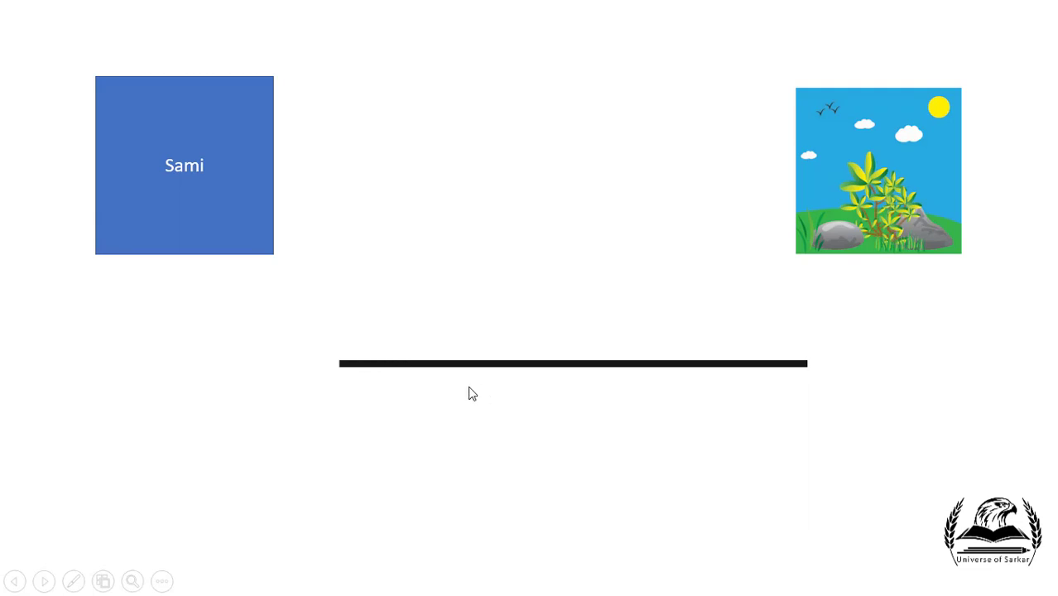
right_click(522, 307)
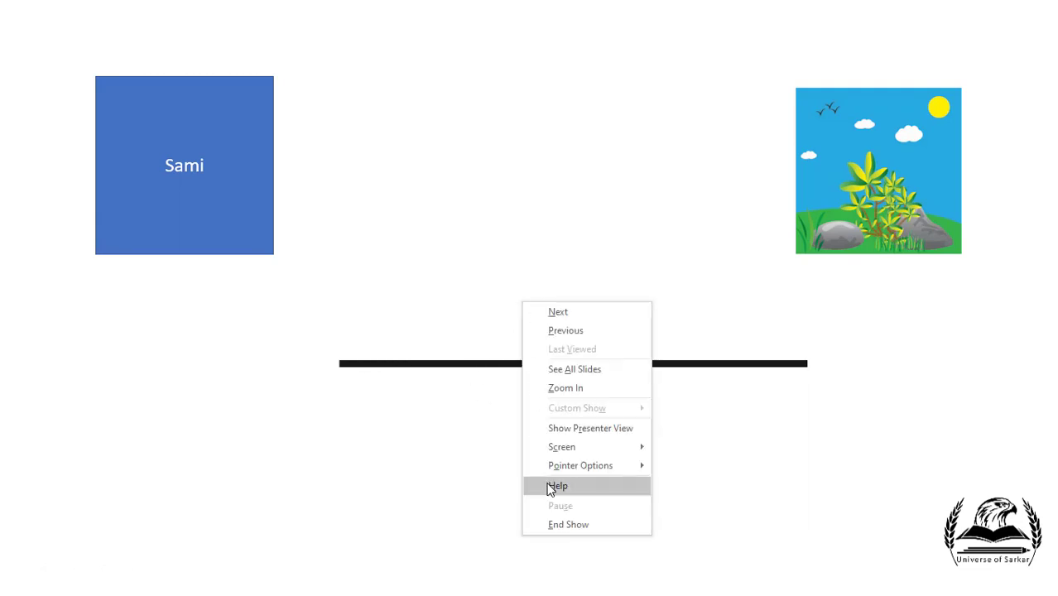
left_click(562, 524)
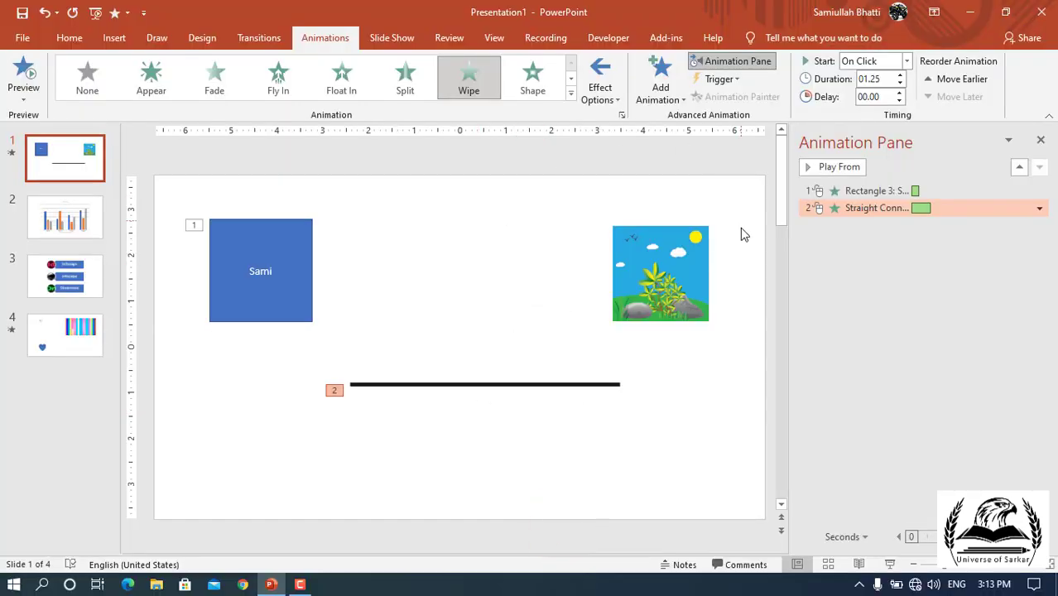
left_click(954, 80)
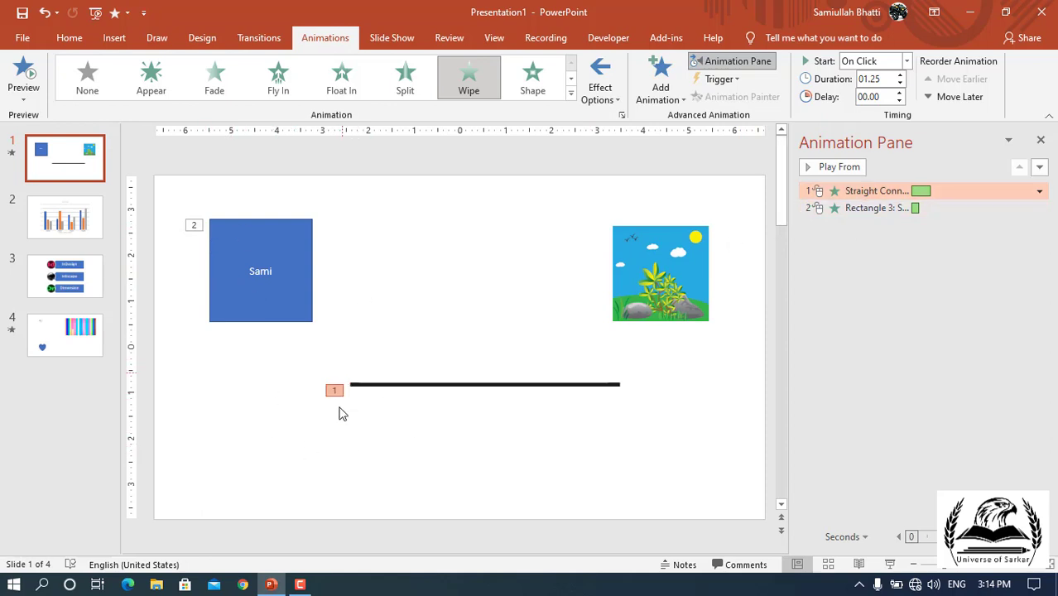
left_click(952, 97)
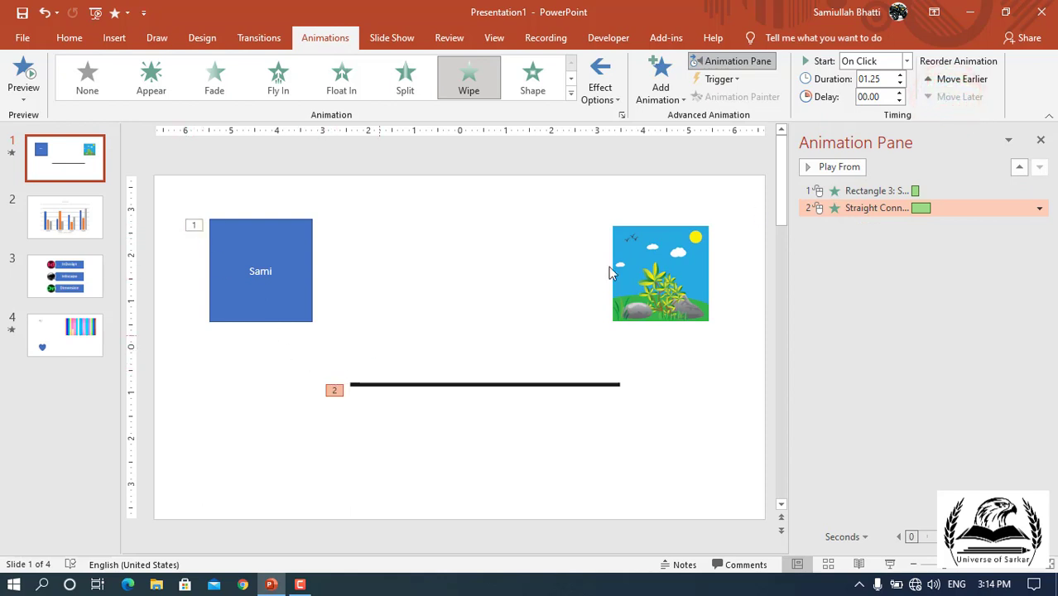
left_click(948, 79)
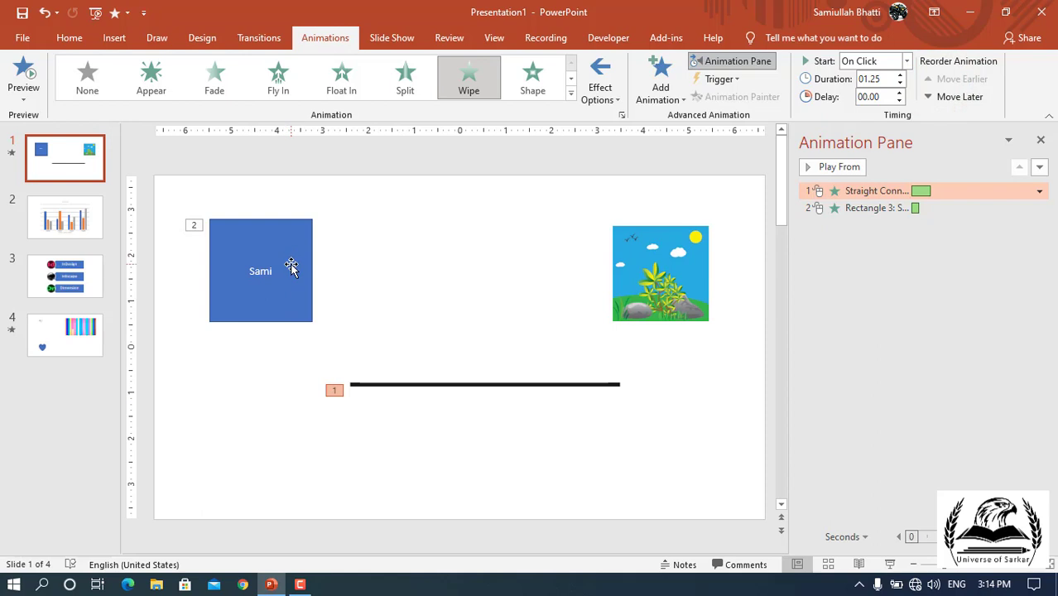
left_click(844, 171)
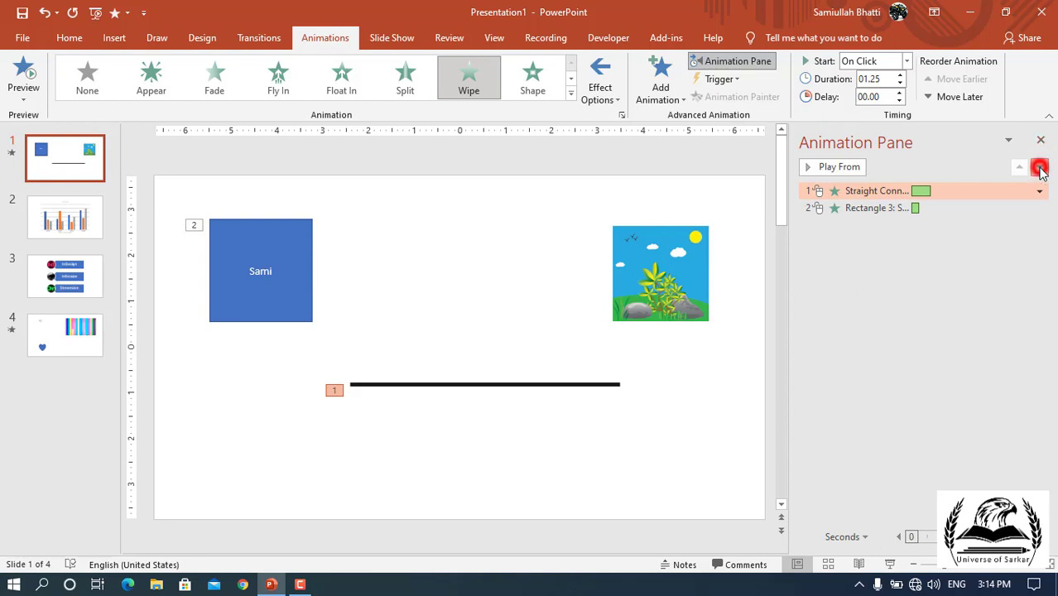
left_click(1039, 168)
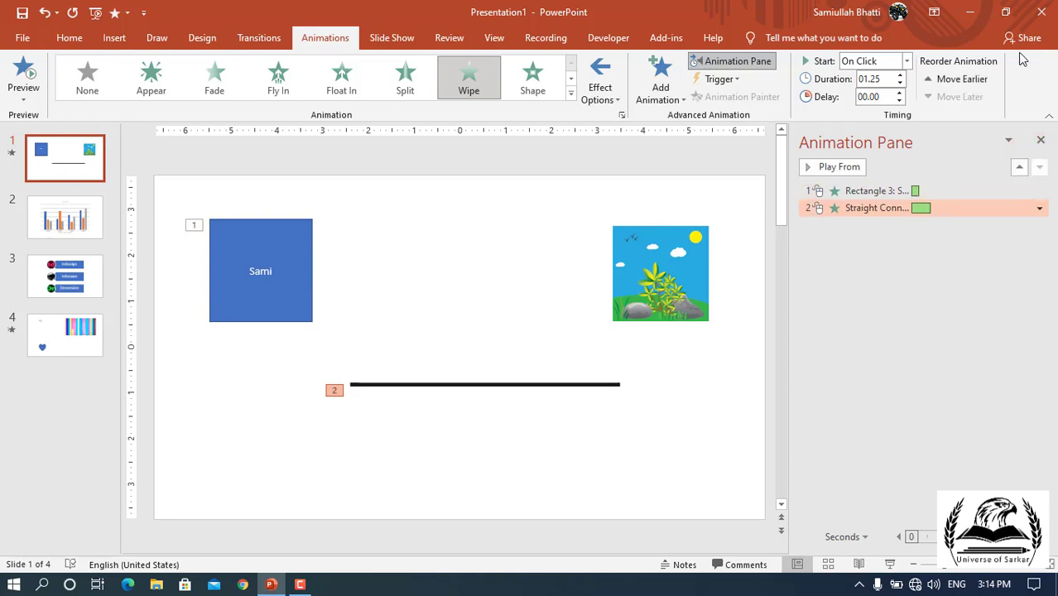
- Dismiss the Add Animation list without adding anything and close the Animation Pane
left_click(667, 75)
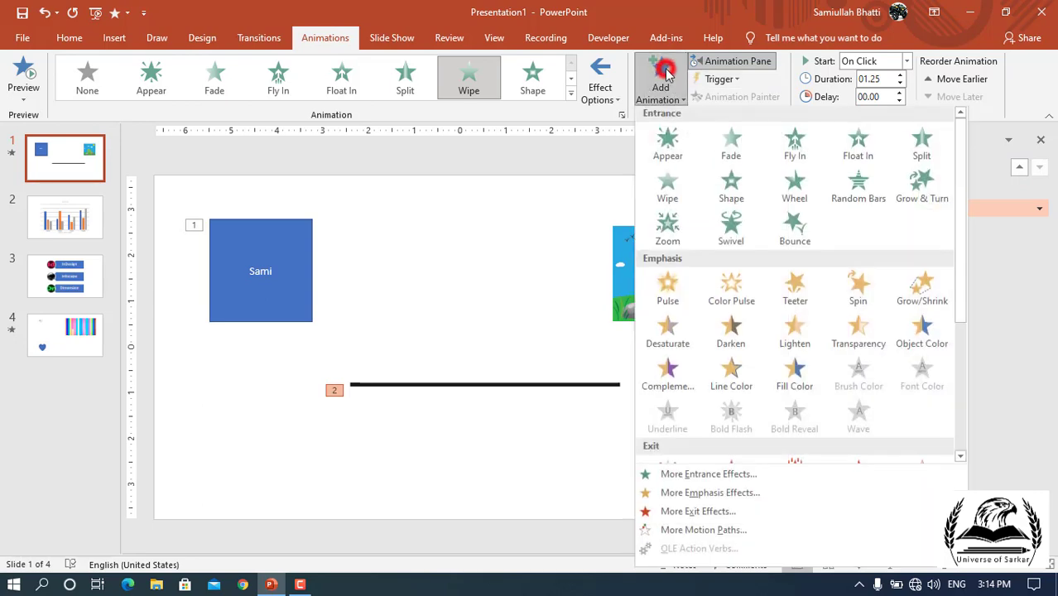
scroll(811, 360, "down", 3)
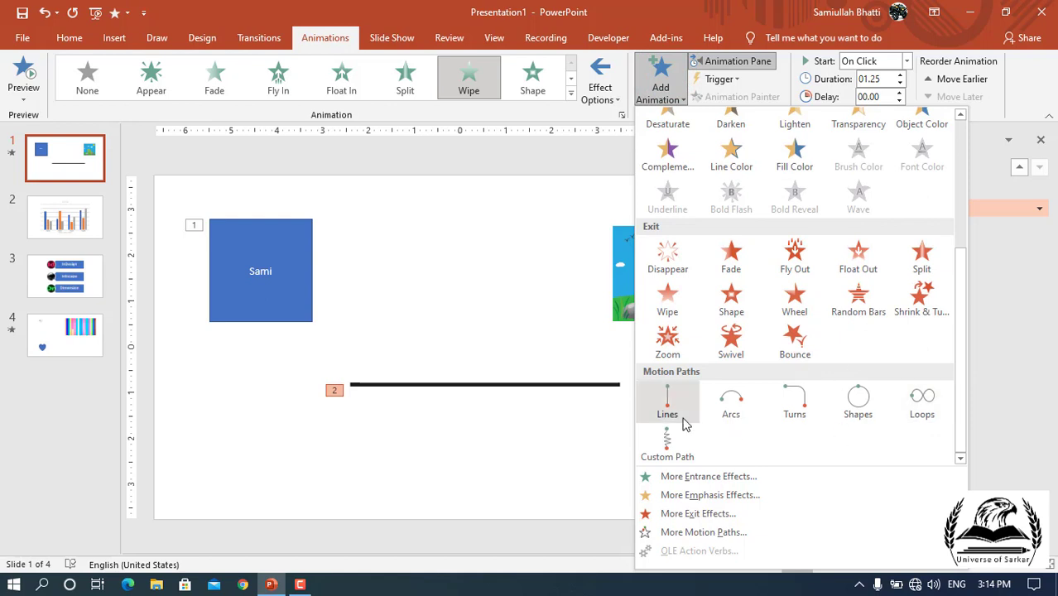
left_click(722, 25)
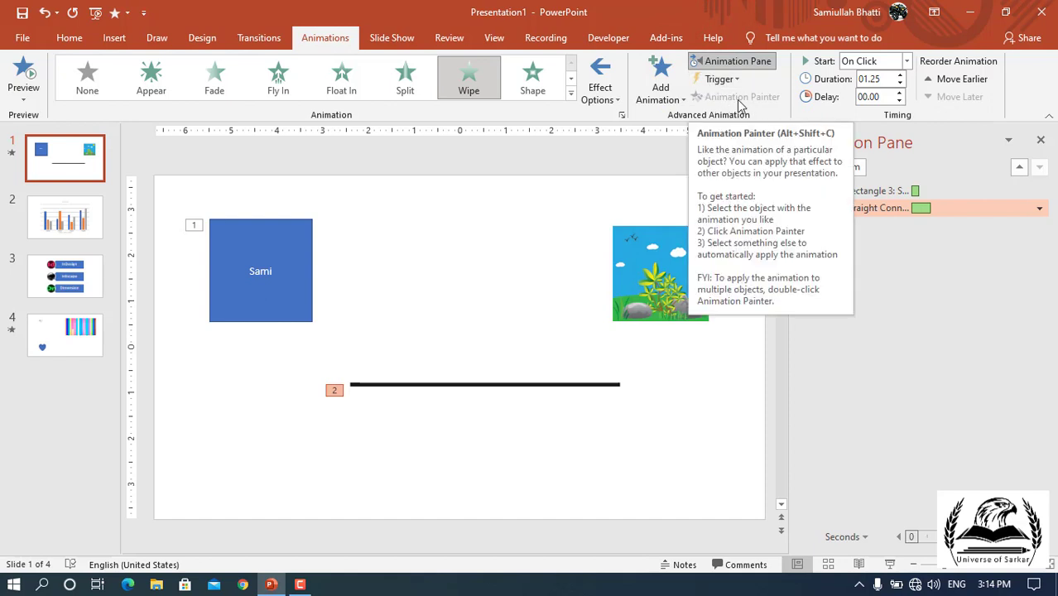
left_click(1041, 142)
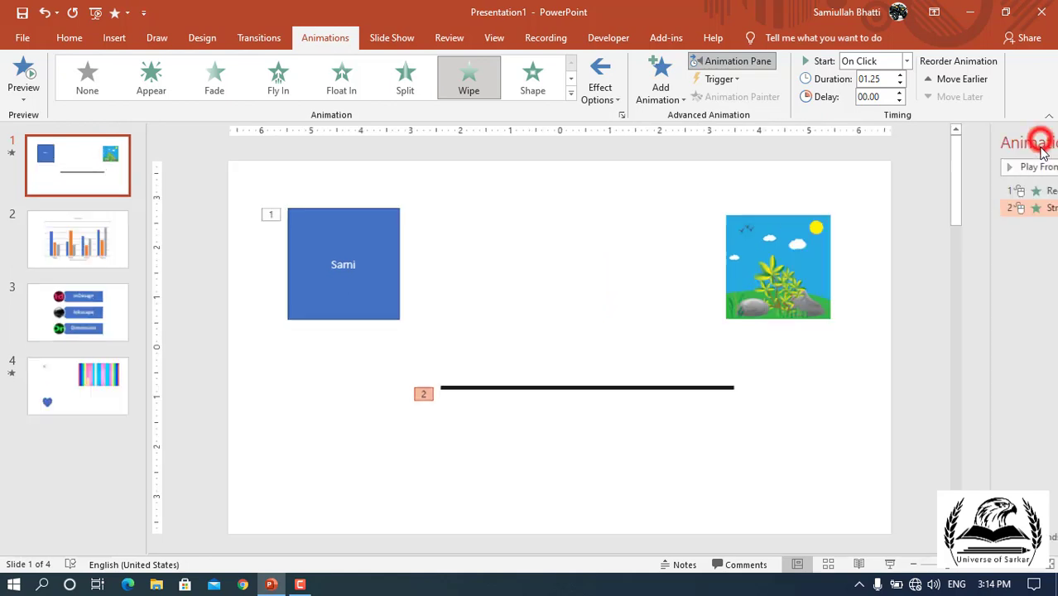
- Set both the Sami box's and the black line's animations to None
left_click(367, 252)
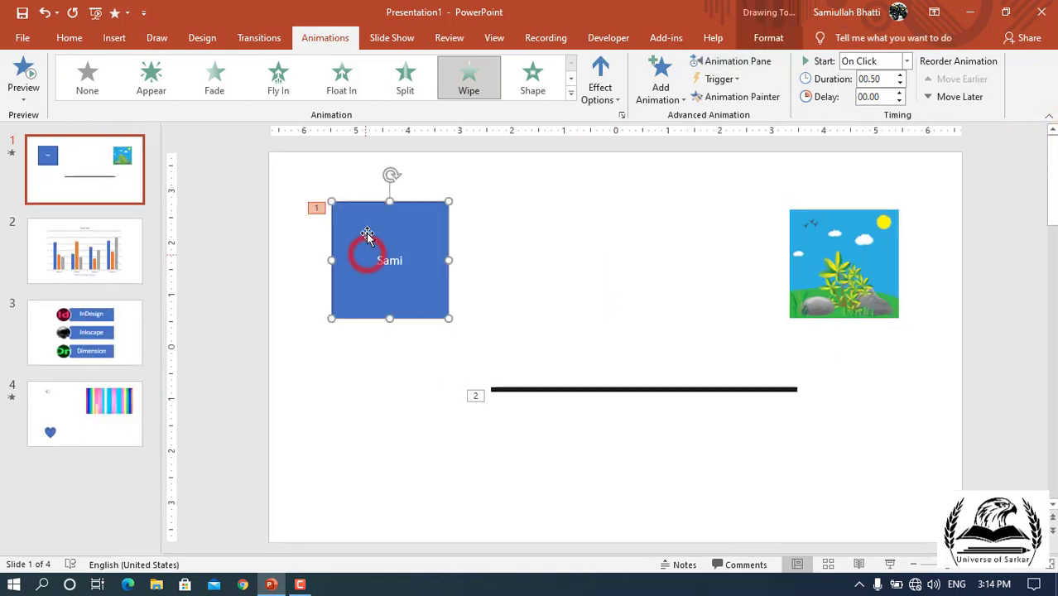
left_click(106, 79)
left_click(597, 389)
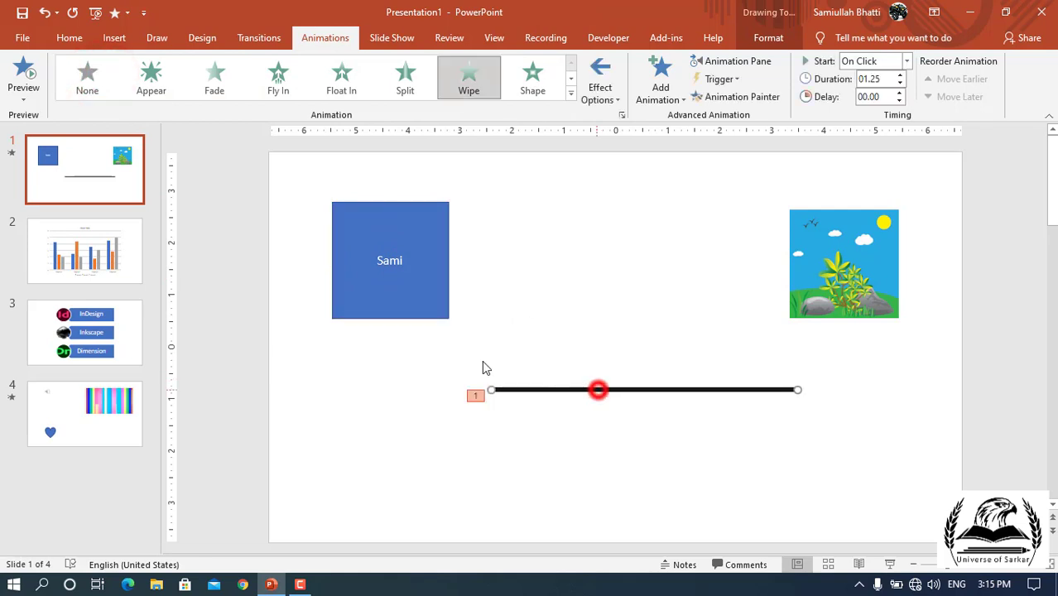
left_click(106, 69)
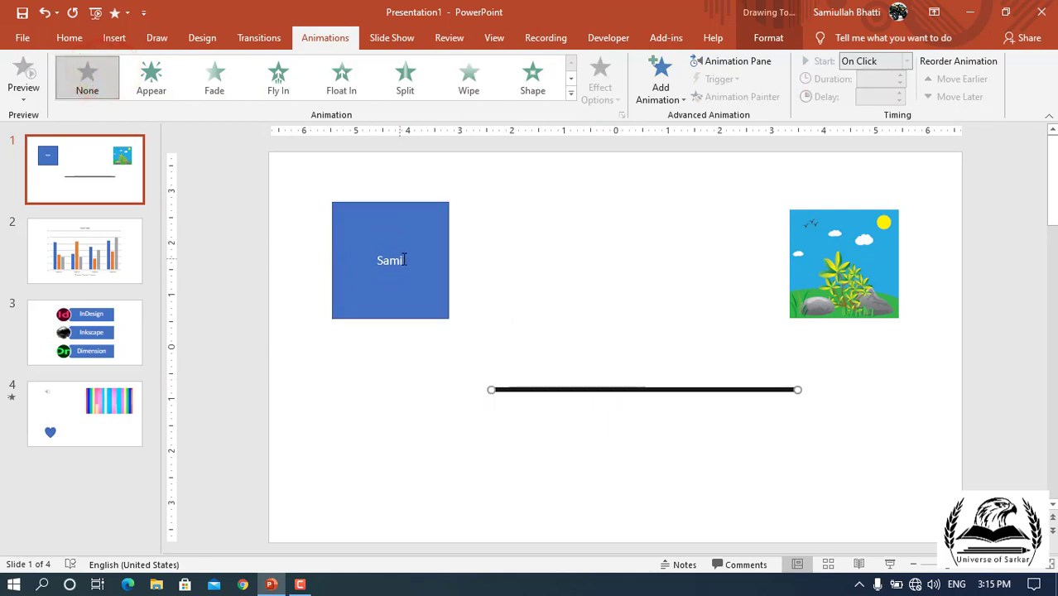
- Reselect the Sami box and scroll the effects gallery to Motion Paths
left_click(412, 238)
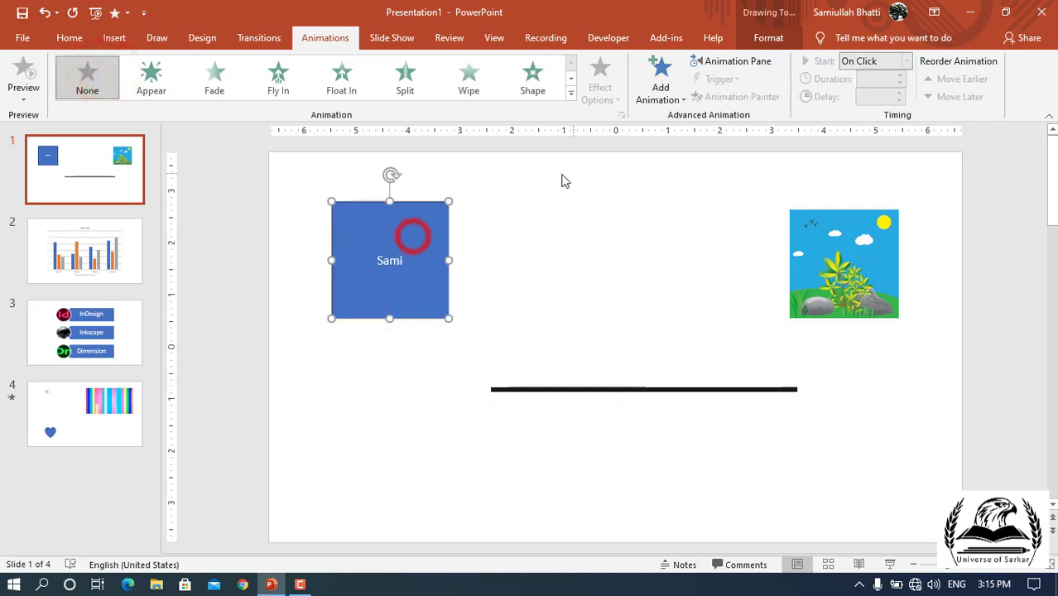
left_click(570, 94)
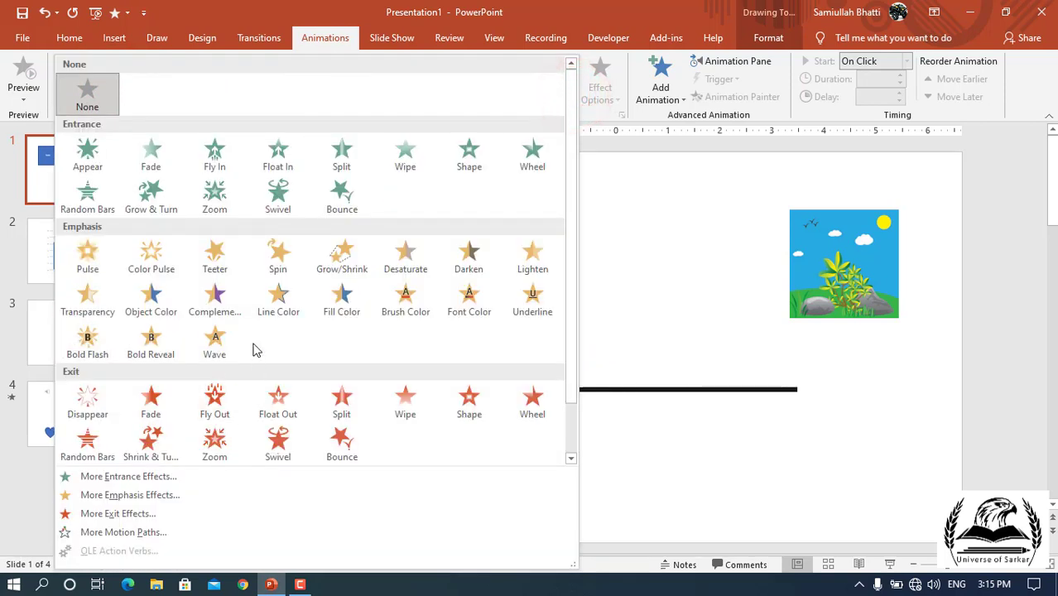
scroll(256, 350, "down", 2)
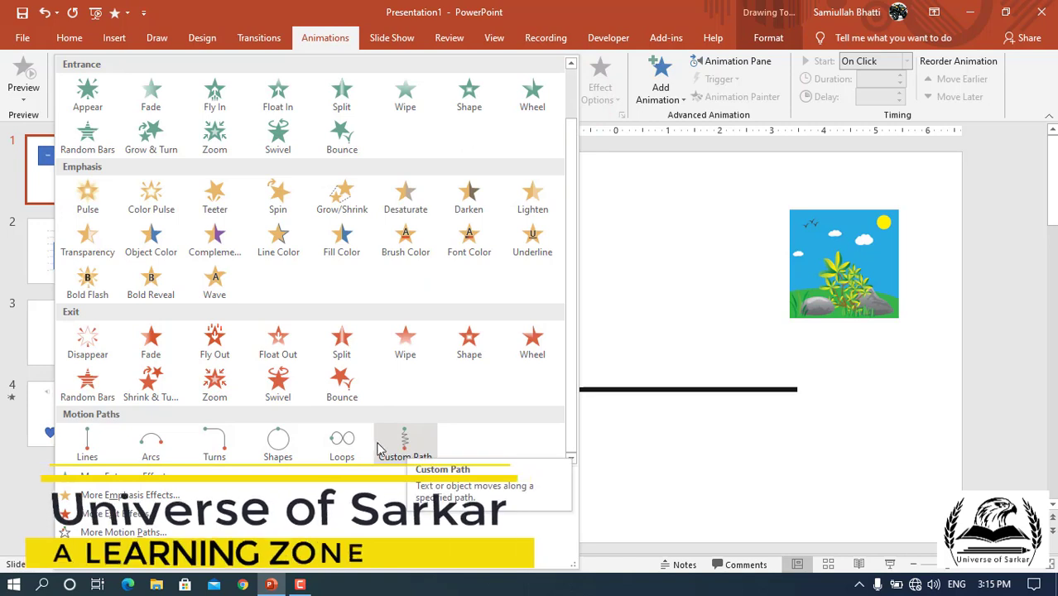
- Apply a Loops path to the Sami box, drag three loop points outward, and preview
left_click(340, 443)
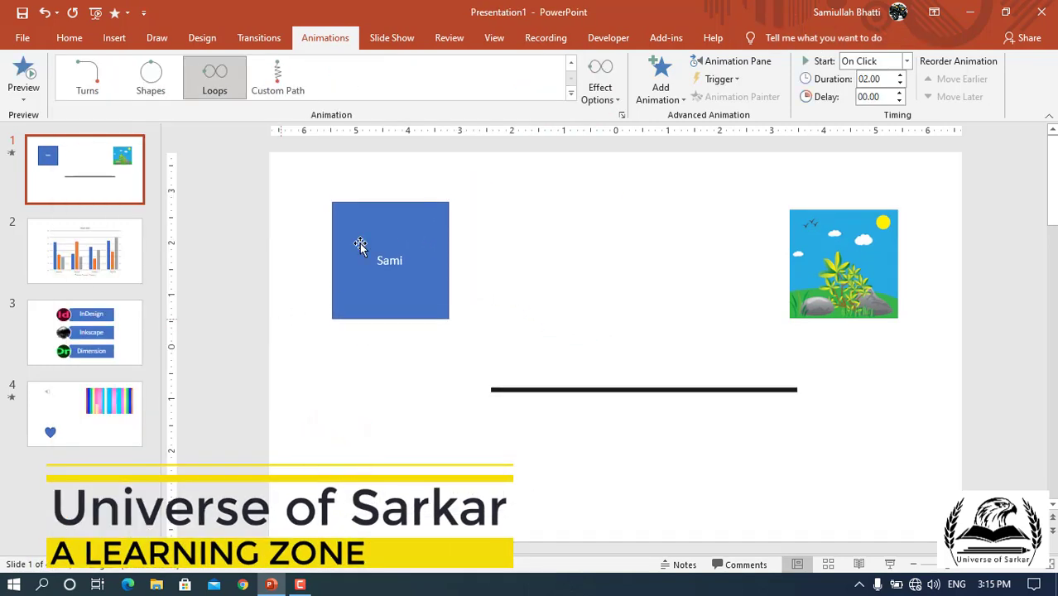
left_click(617, 95)
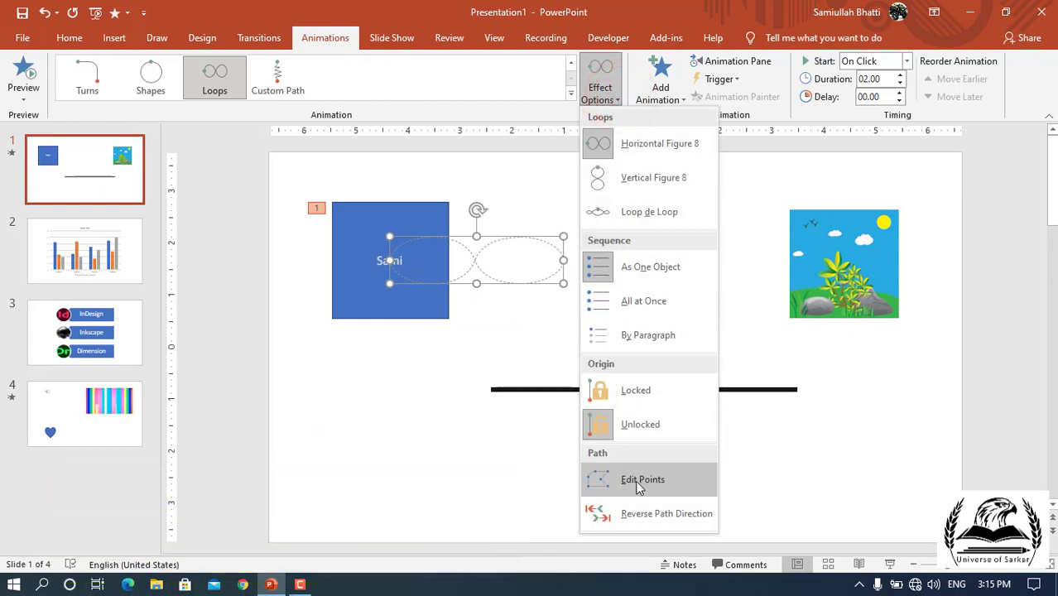
left_click(636, 480)
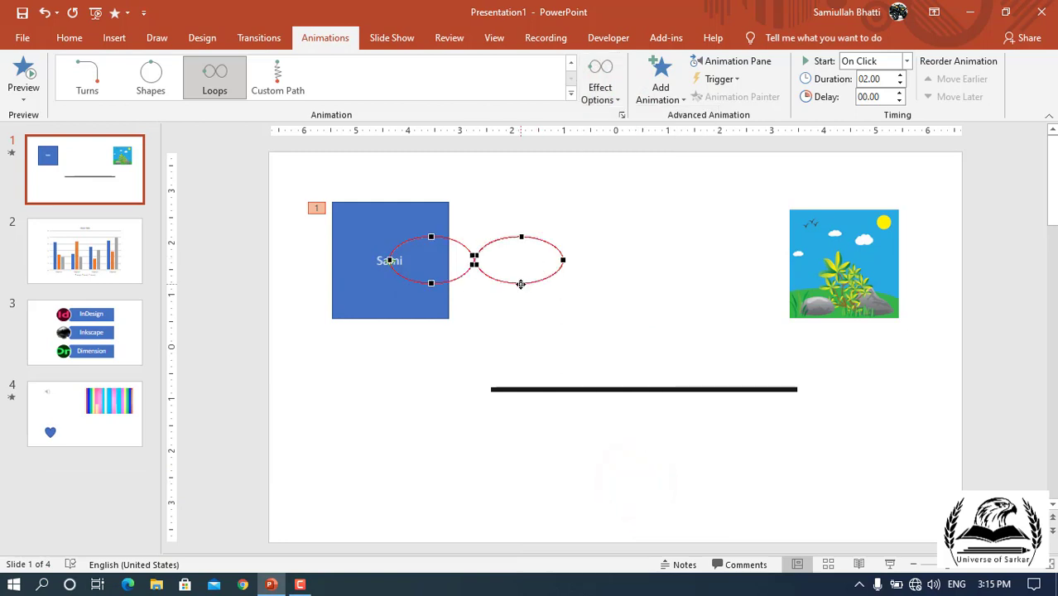
left_click_drag(520, 284, 533, 314)
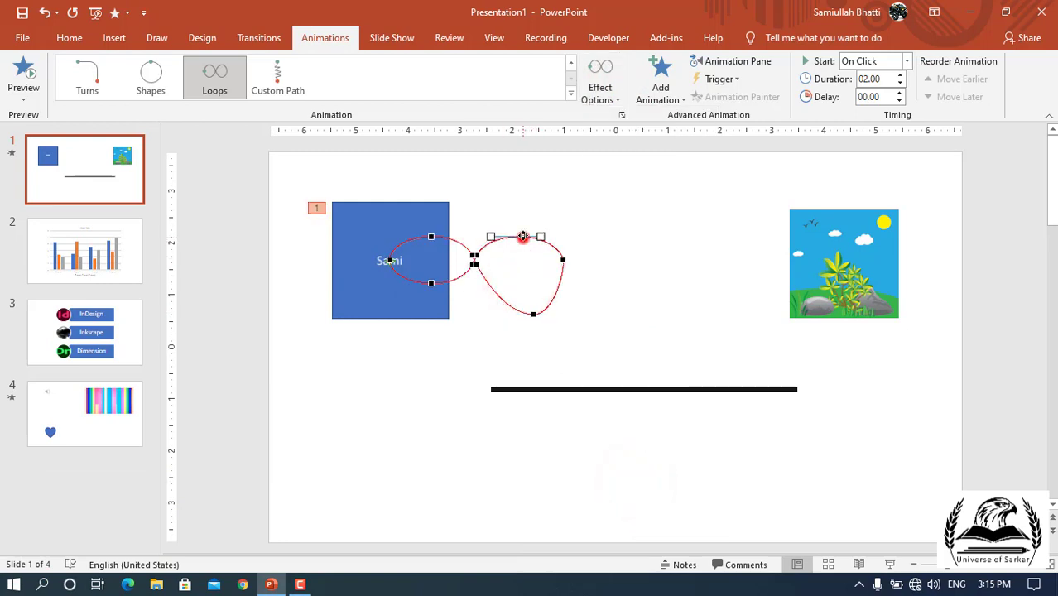
left_click_drag(523, 236, 535, 216)
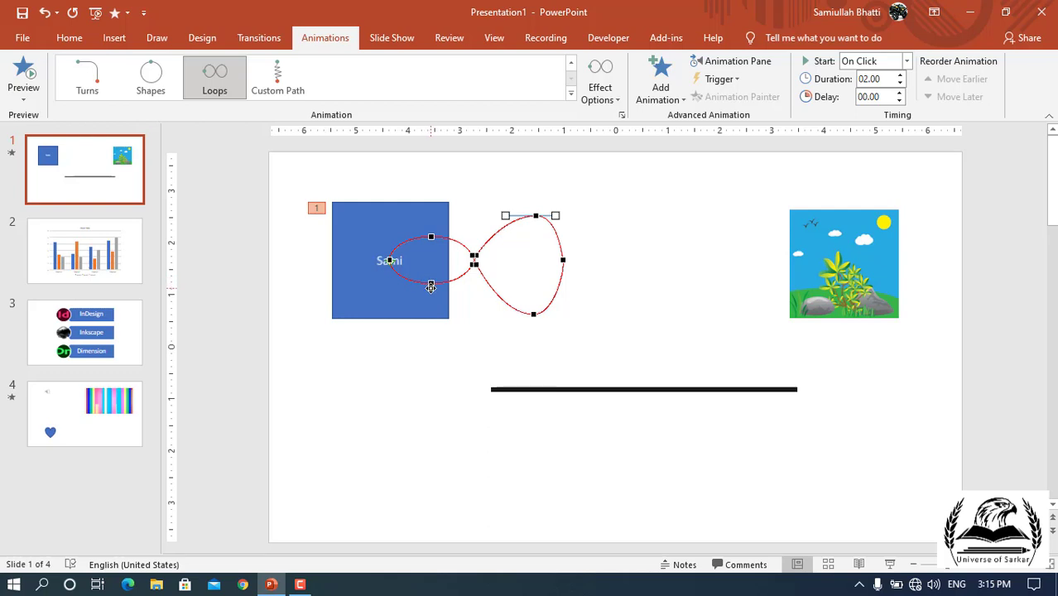
left_click_drag(430, 288, 387, 360)
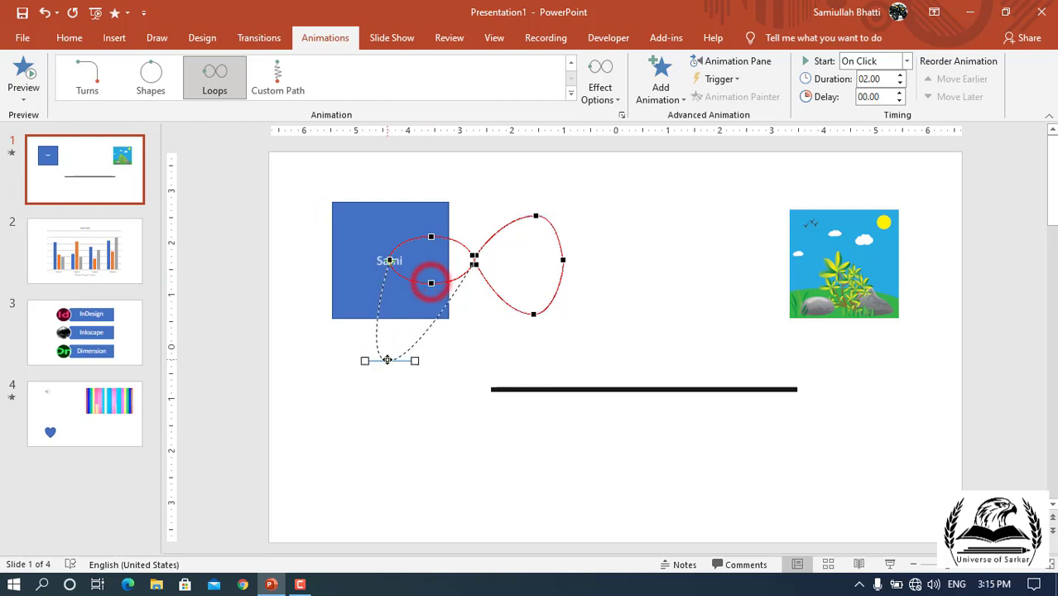
left_click(19, 68)
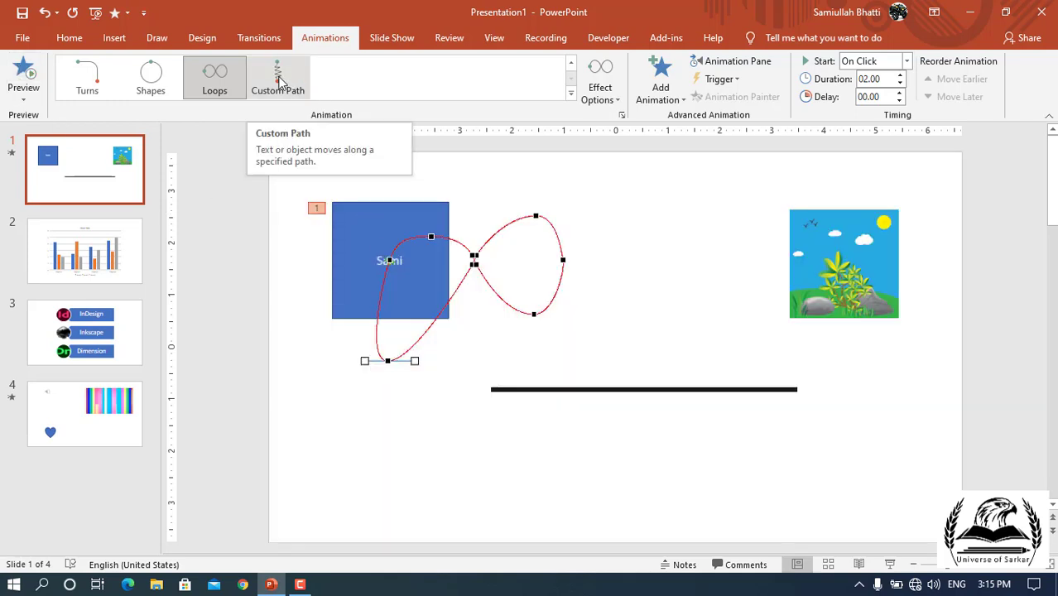
- Freehand-draw a heart-shaped custom motion path to the right of the Sami box
left_click(279, 81)
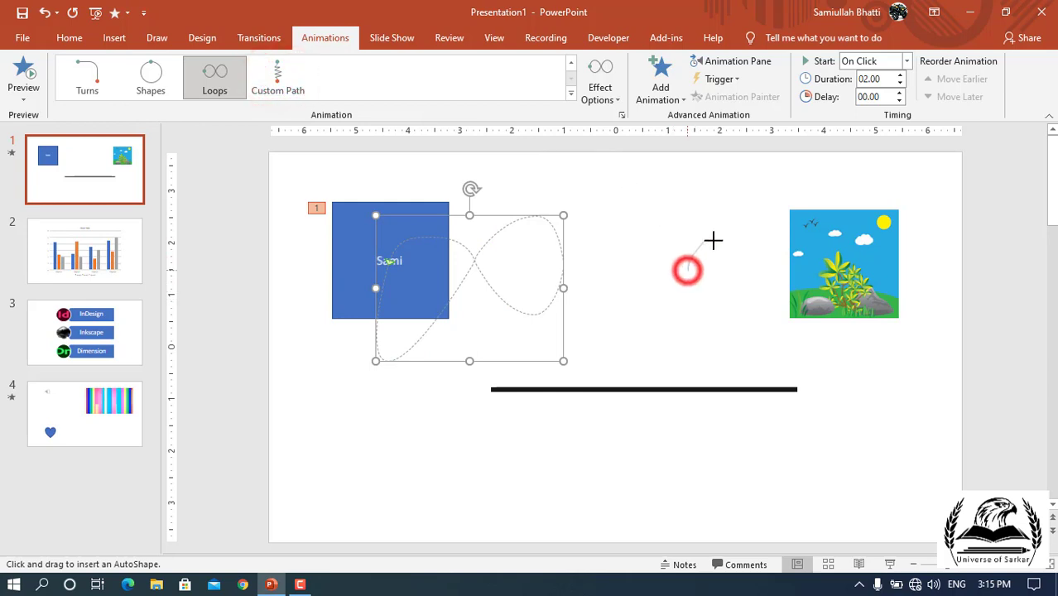
left_click_drag(712, 240, 693, 336)
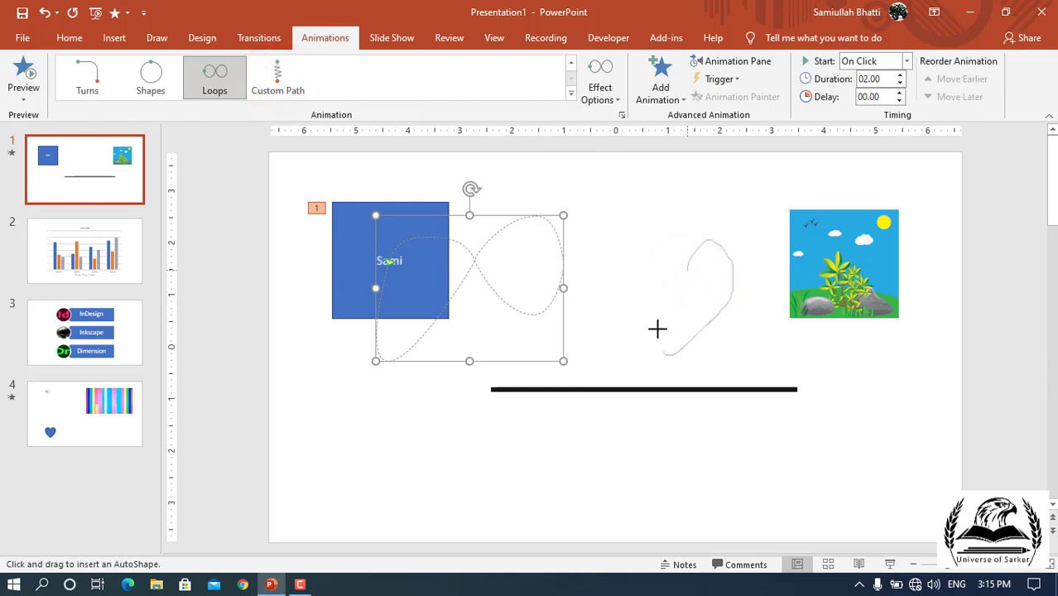
left_click_drag(664, 236, 662, 235)
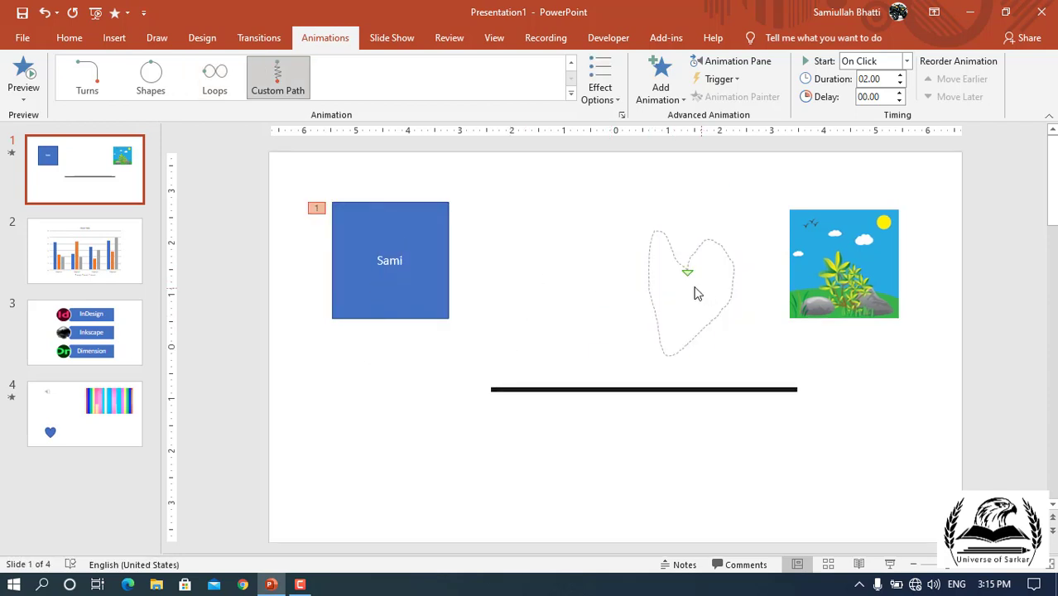
- Edit the heart path's points, pulling a left-side point outward
left_click(683, 267)
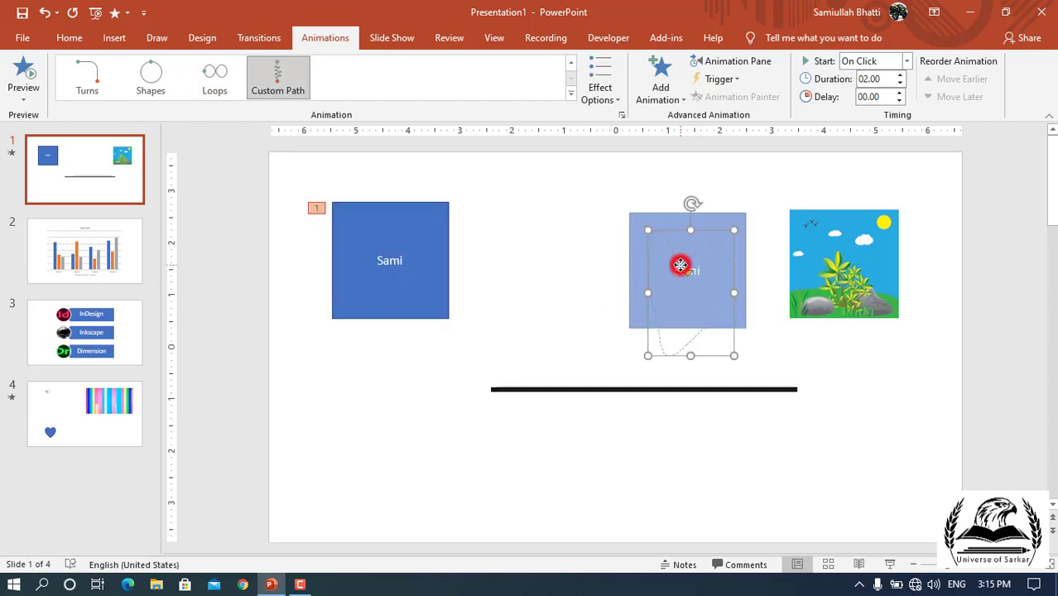
left_click(616, 101)
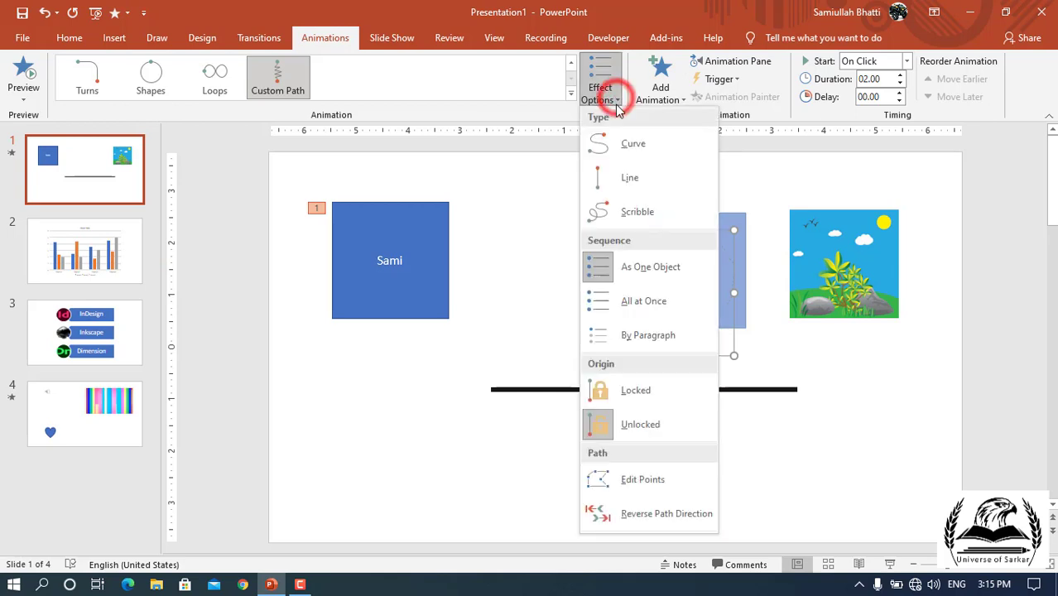
left_click(625, 485)
left_click(629, 282)
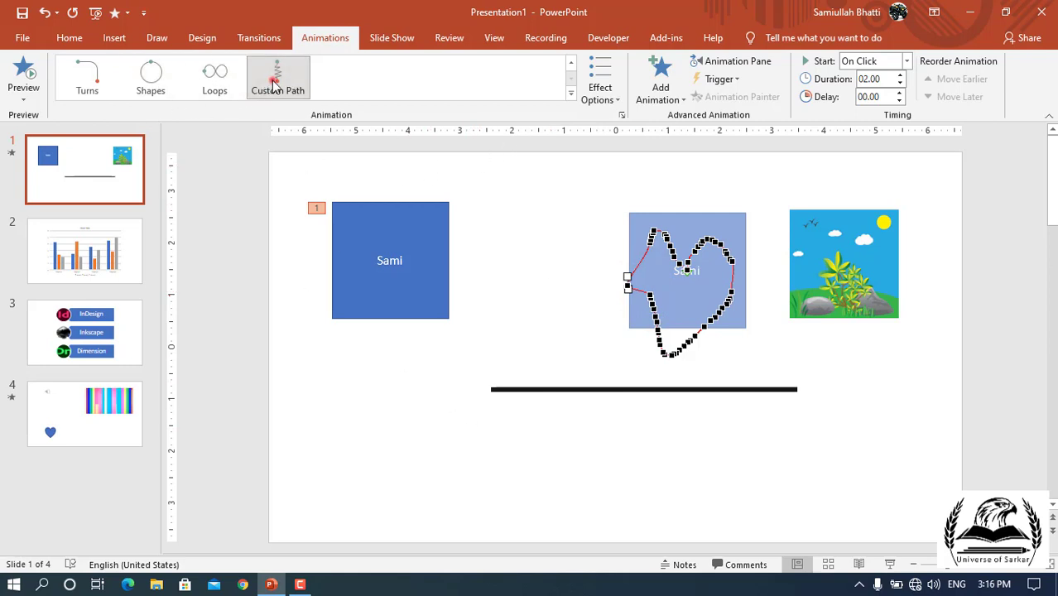
left_click(278, 78)
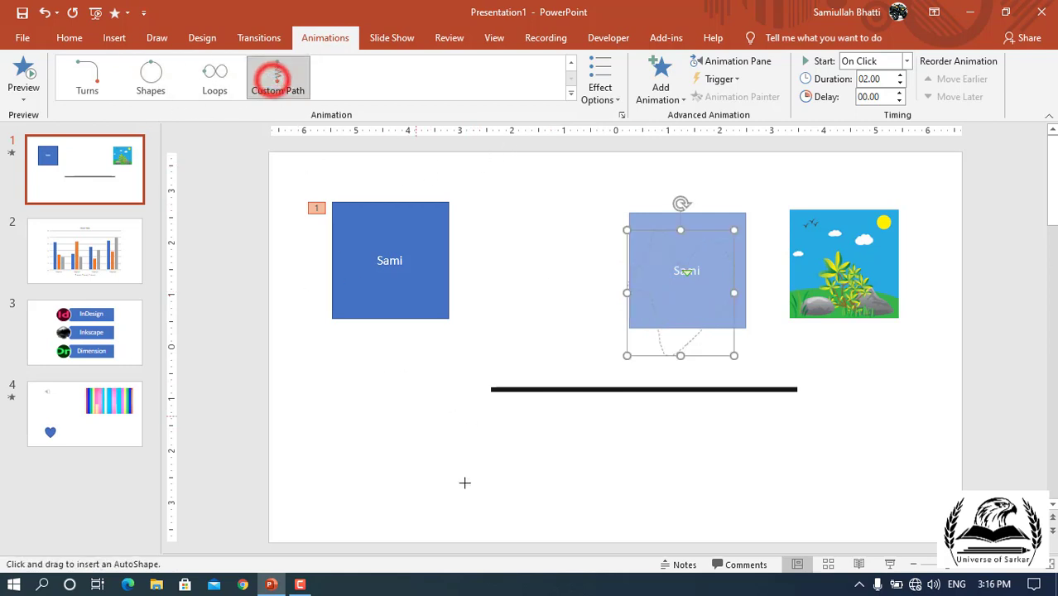
- Draw a new closed polygon custom path for the Sami box and preview it
left_click(462, 404)
left_click(556, 328)
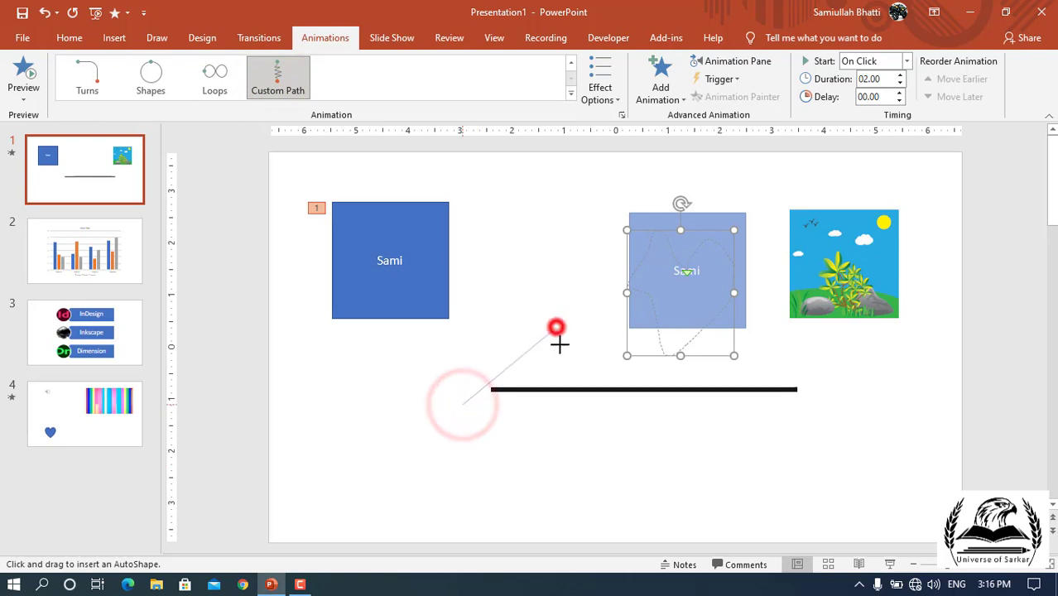
left_click(601, 456)
left_click(563, 407)
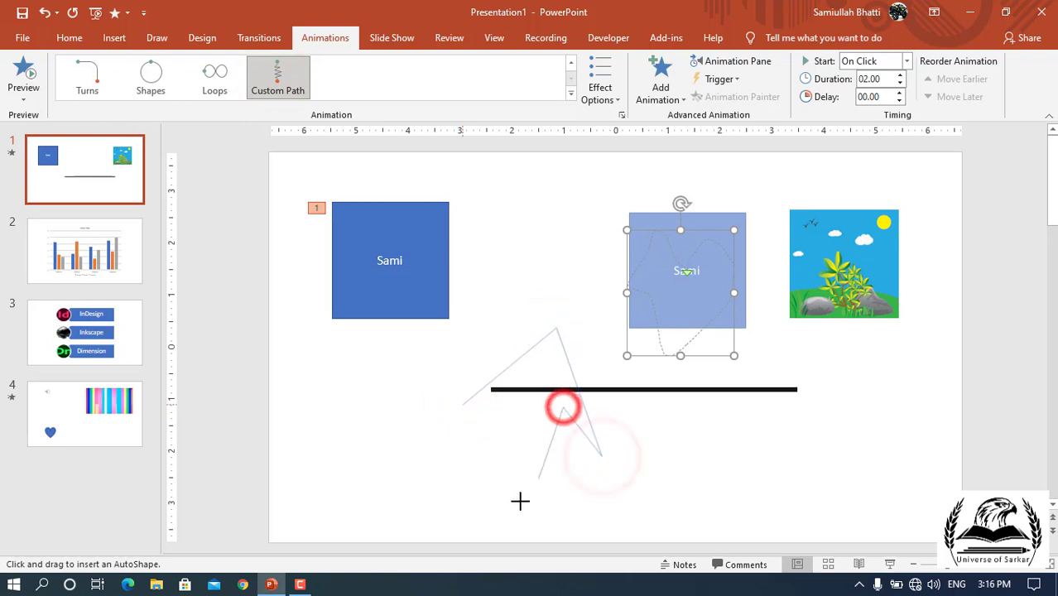
left_click(515, 505)
left_click(346, 486)
left_click_drag(346, 486, 460, 403)
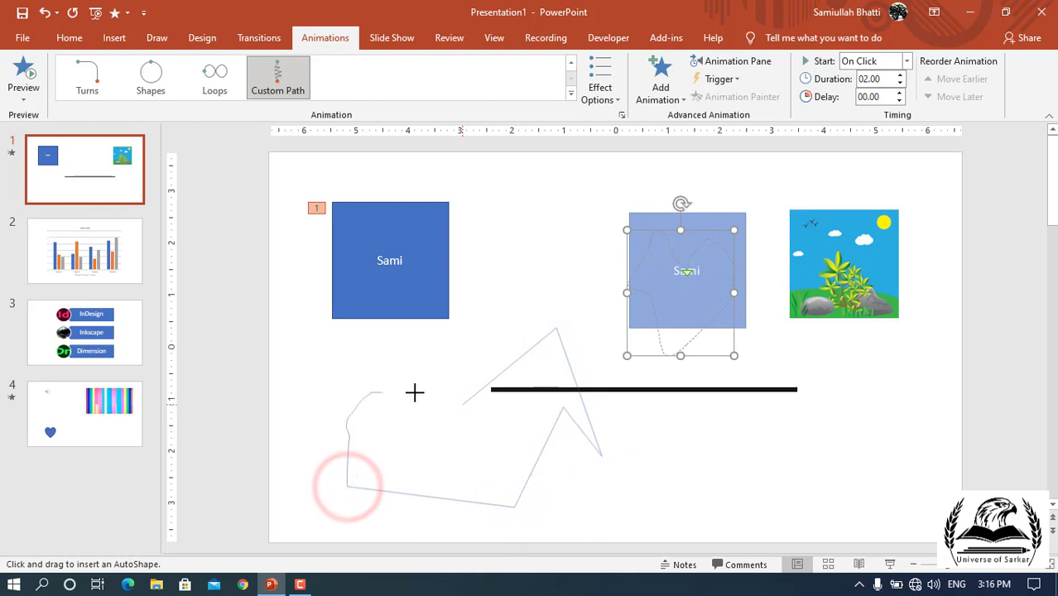
double_click(430, 466)
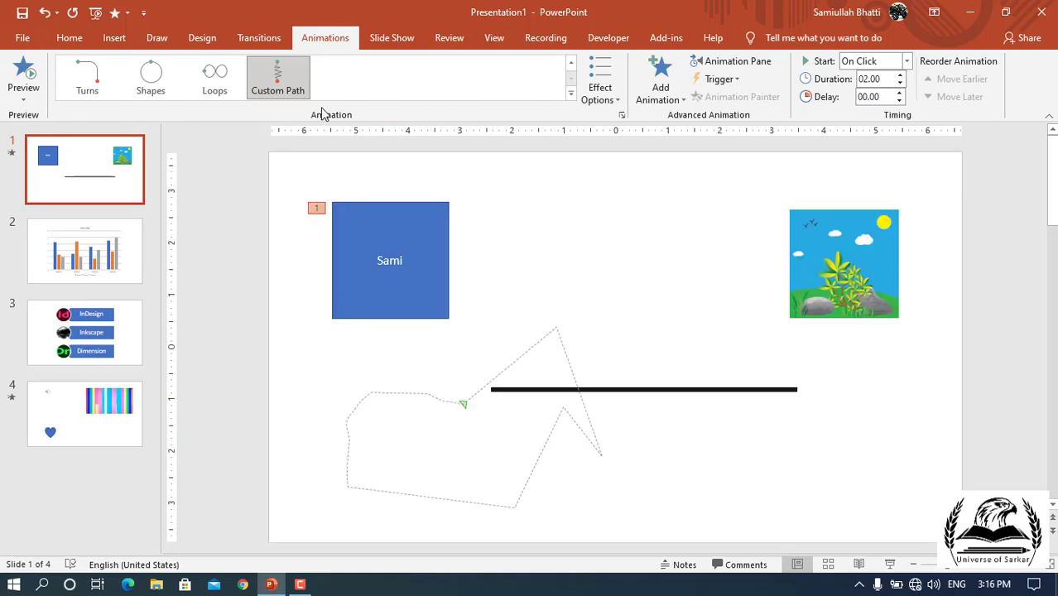
- Apply a sequence option to the custom path from its Effect Options
left_click(570, 94)
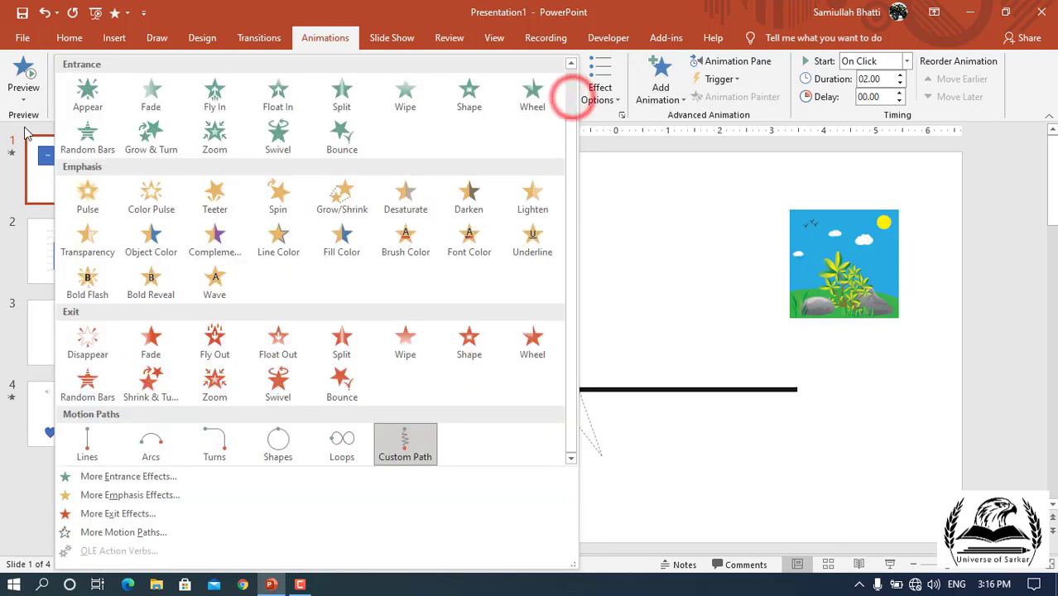
scroll(91, 141, "up", 1)
left_click(610, 8)
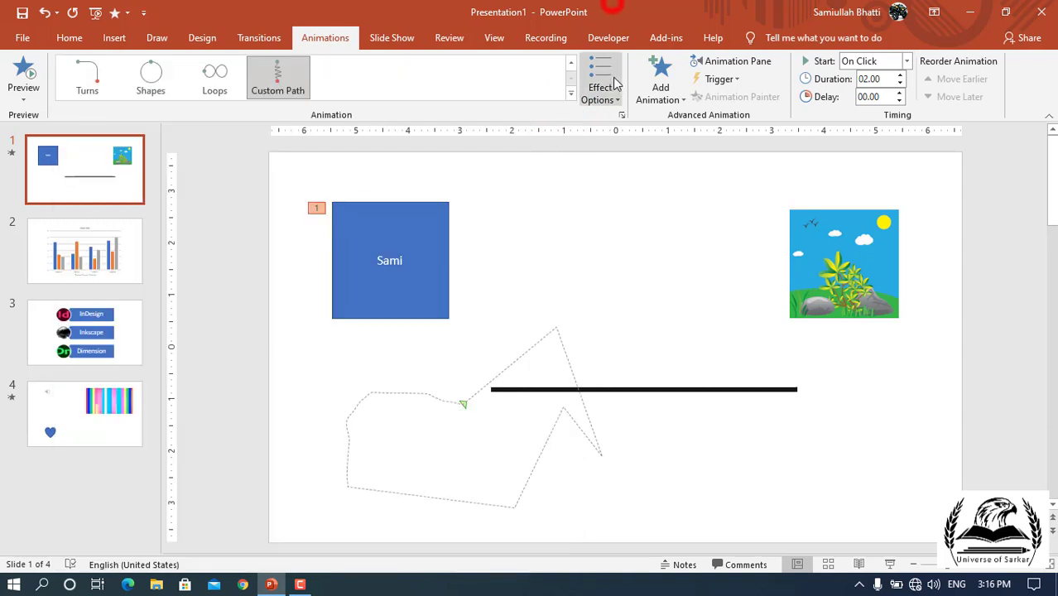
left_click(614, 95)
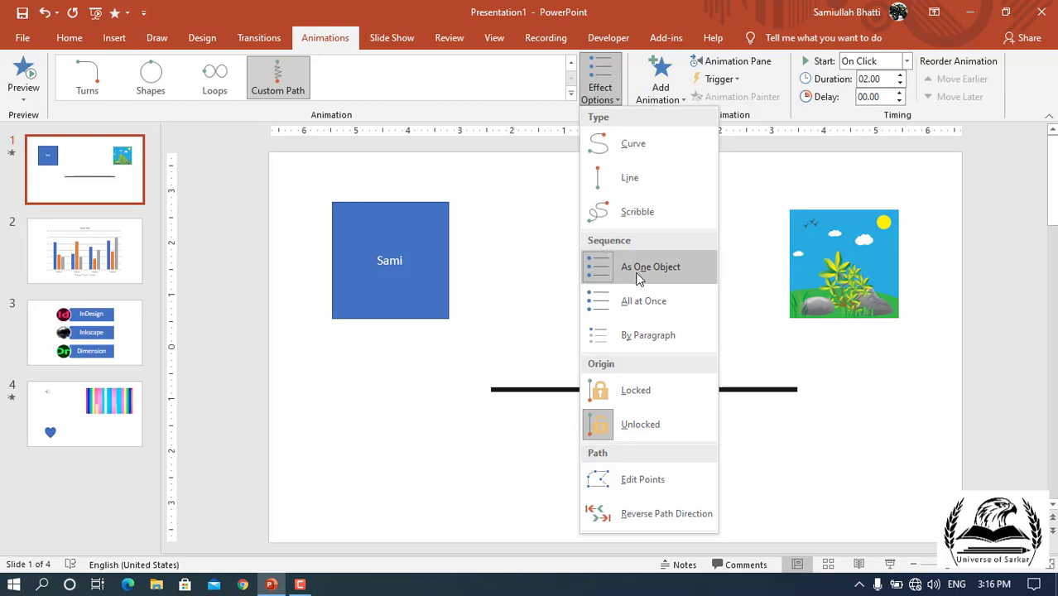
left_click(625, 347)
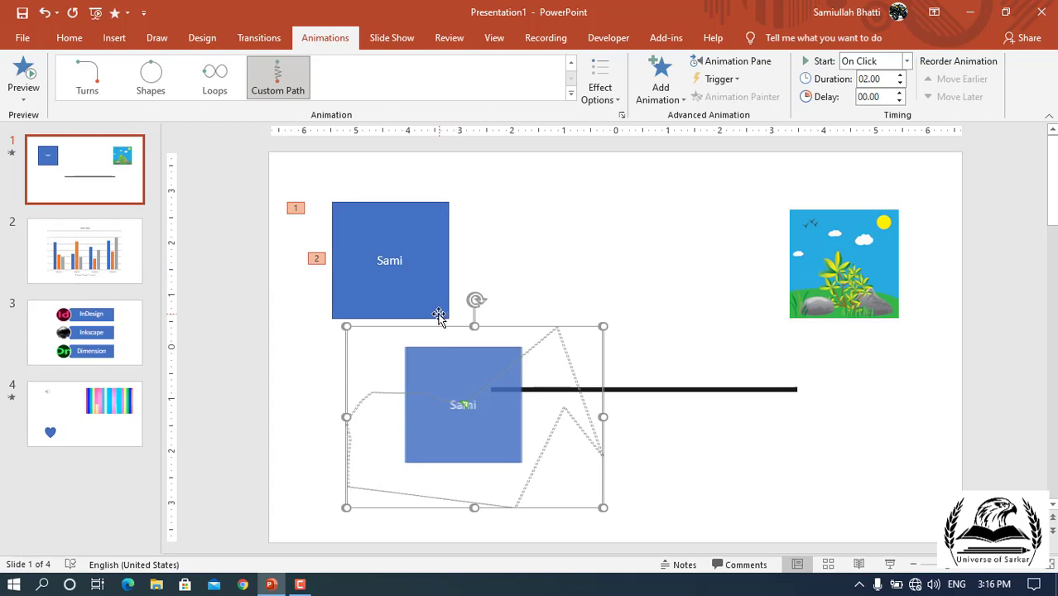
left_click(570, 95)
scroll(85, 107, "up", 1)
- Set the square's animation to None, then browse More Entrance Effects and cancel
left_click(88, 97)
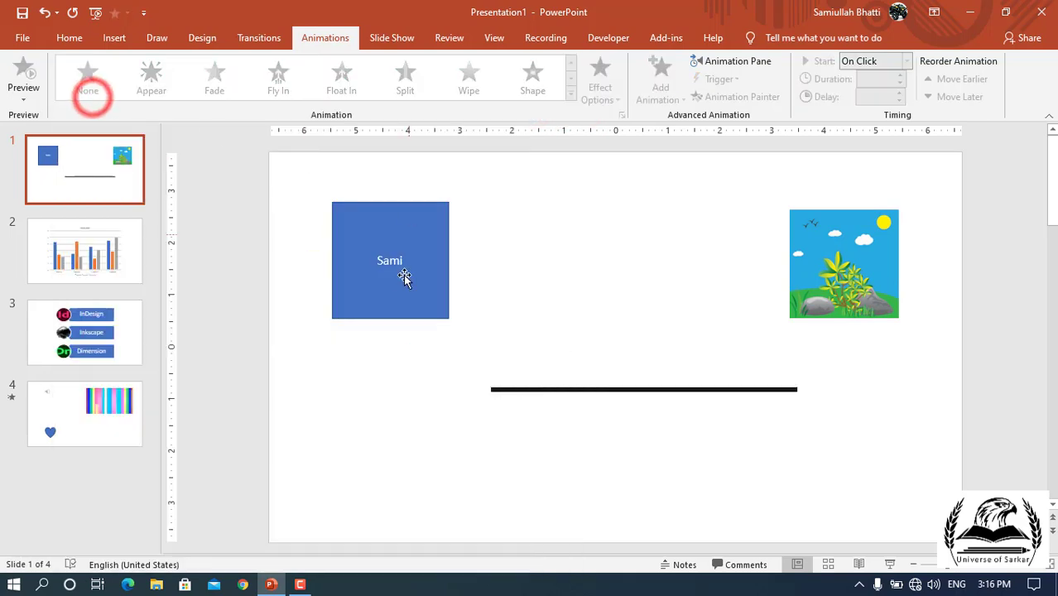
left_click(422, 252)
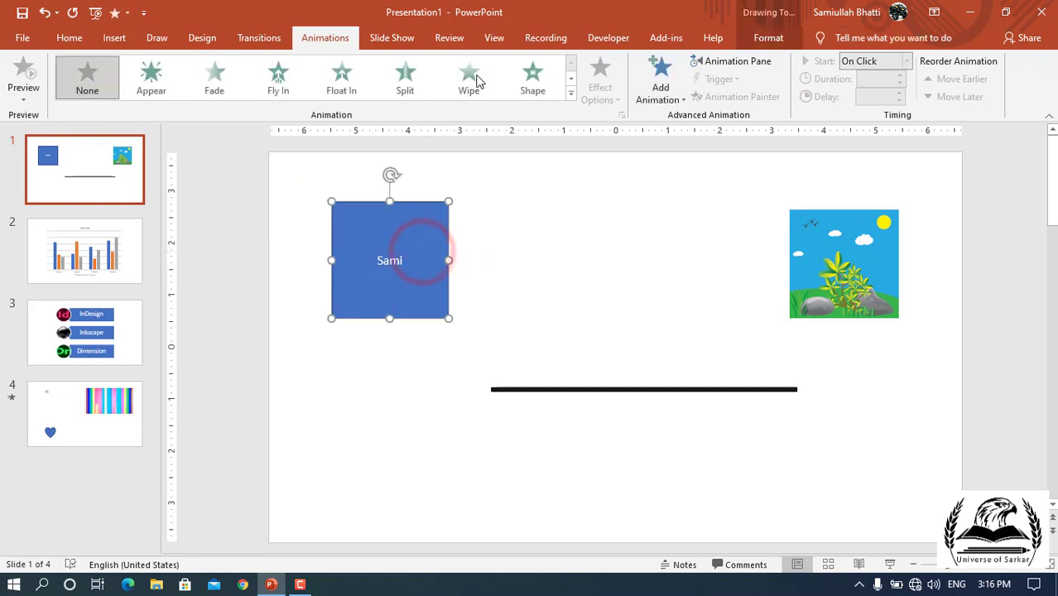
left_click(570, 95)
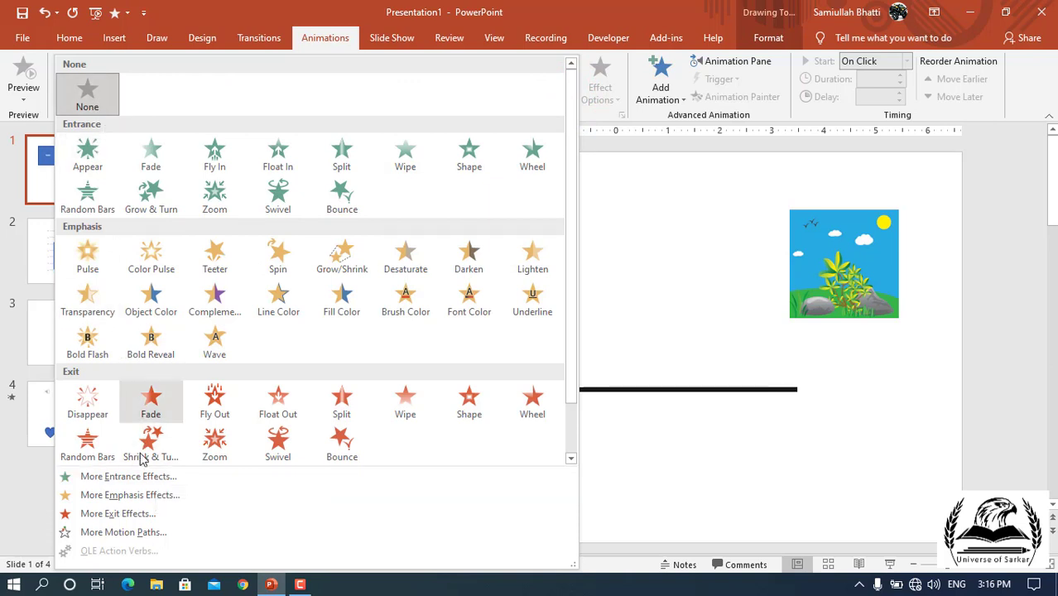
left_click(139, 482)
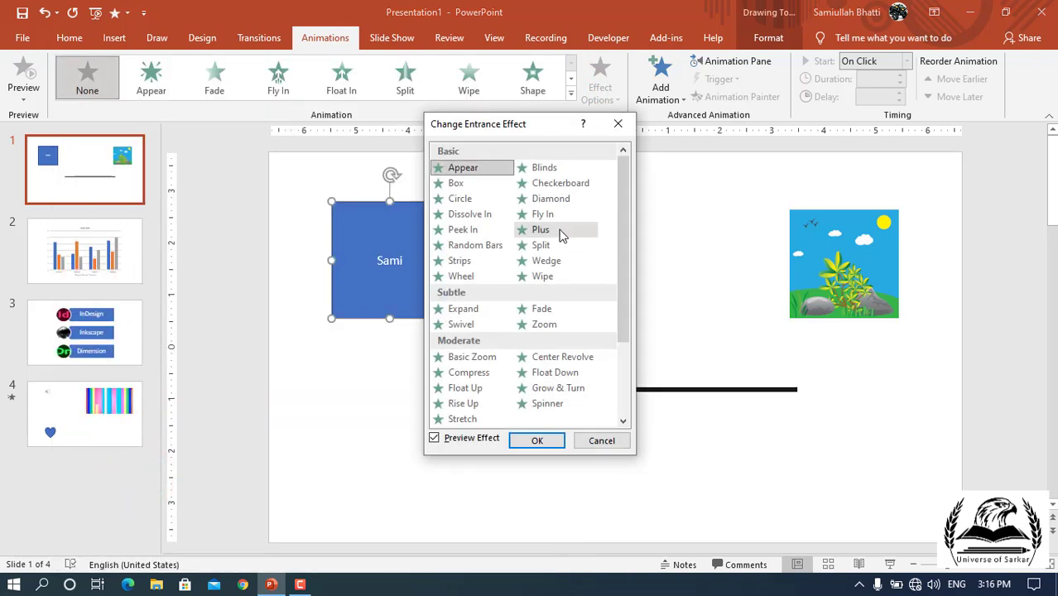
scroll(556, 239, "down", 3)
scroll(538, 328, "up", 2)
scroll(538, 322, "down", 2)
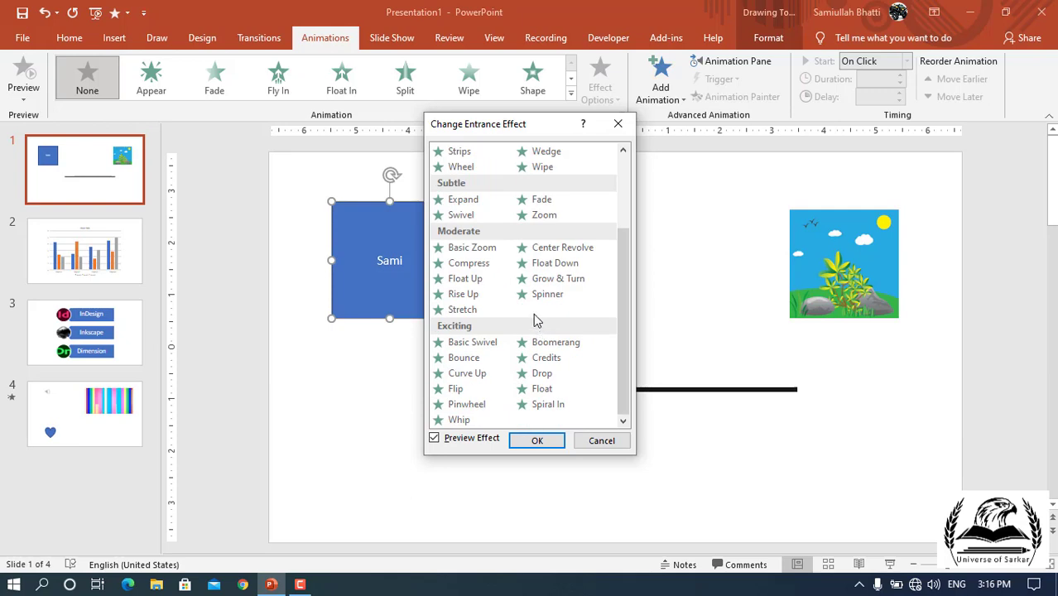
scroll(538, 236, "up", 3)
scroll(534, 236, "down", 3)
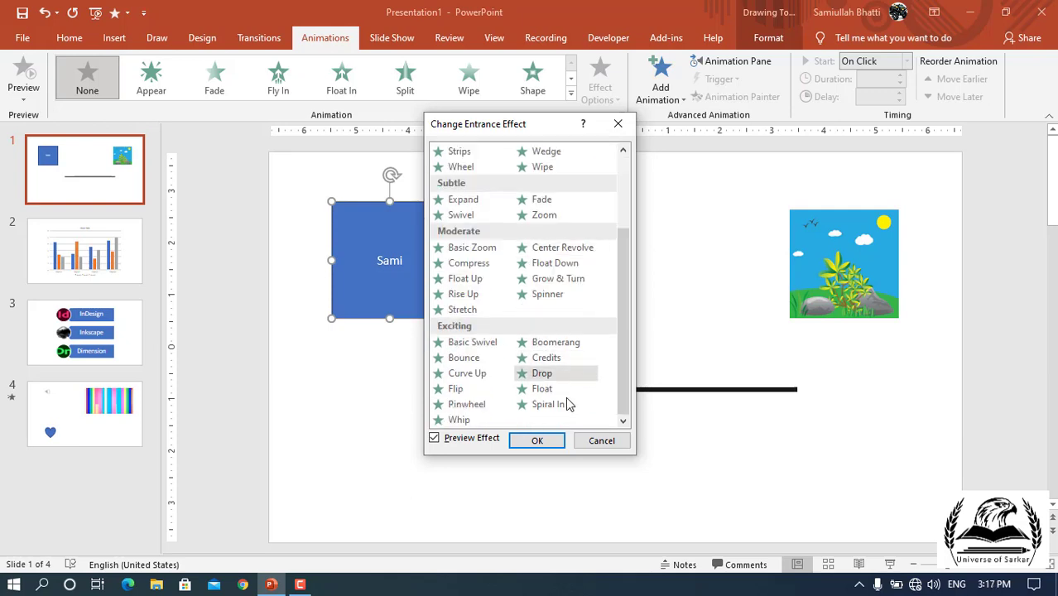
left_click(584, 440)
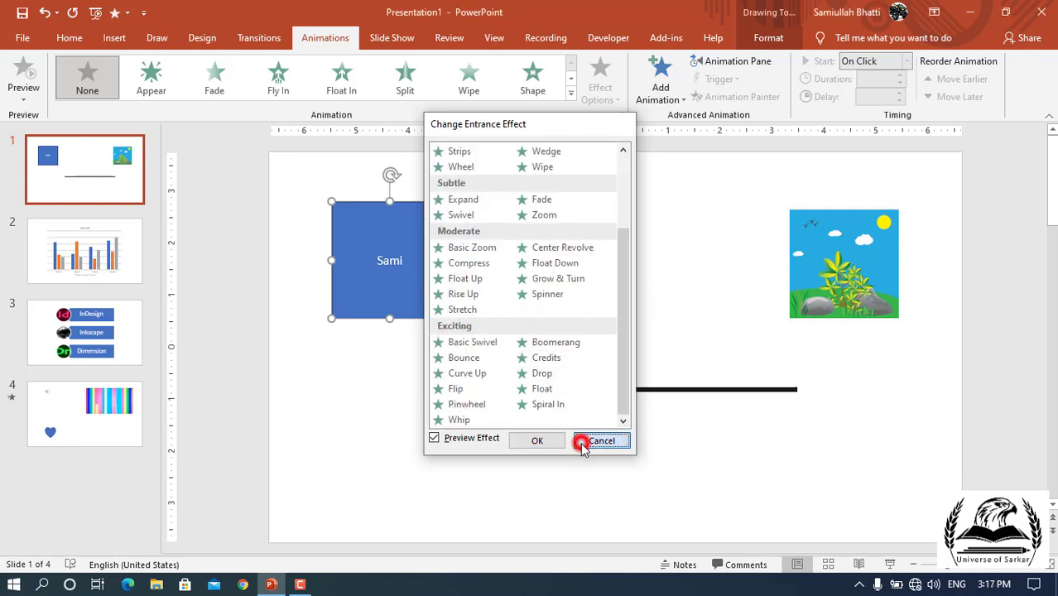
left_click(570, 93)
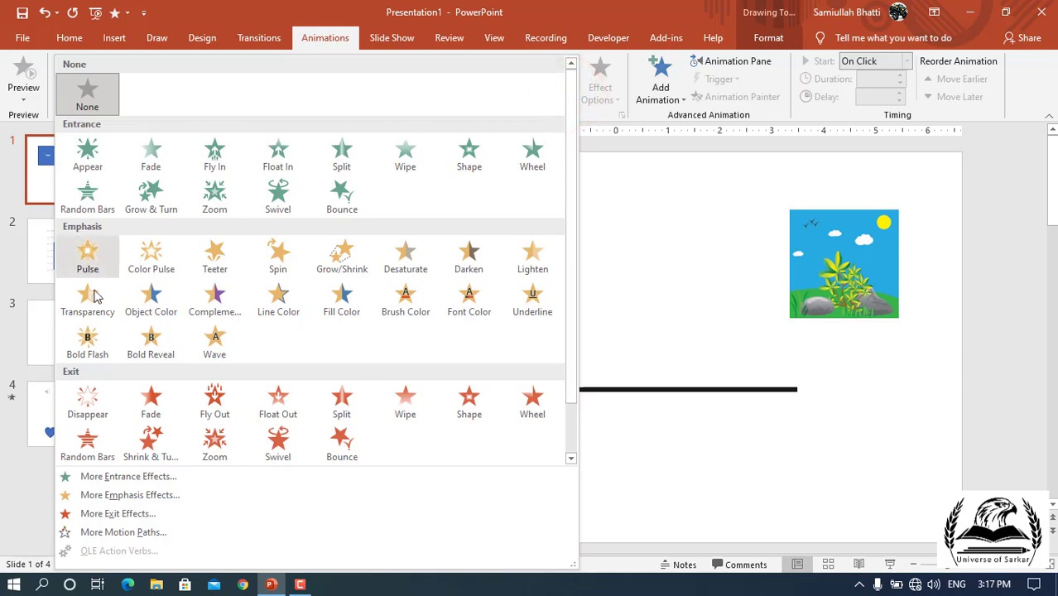
scroll(146, 354, "down", 1)
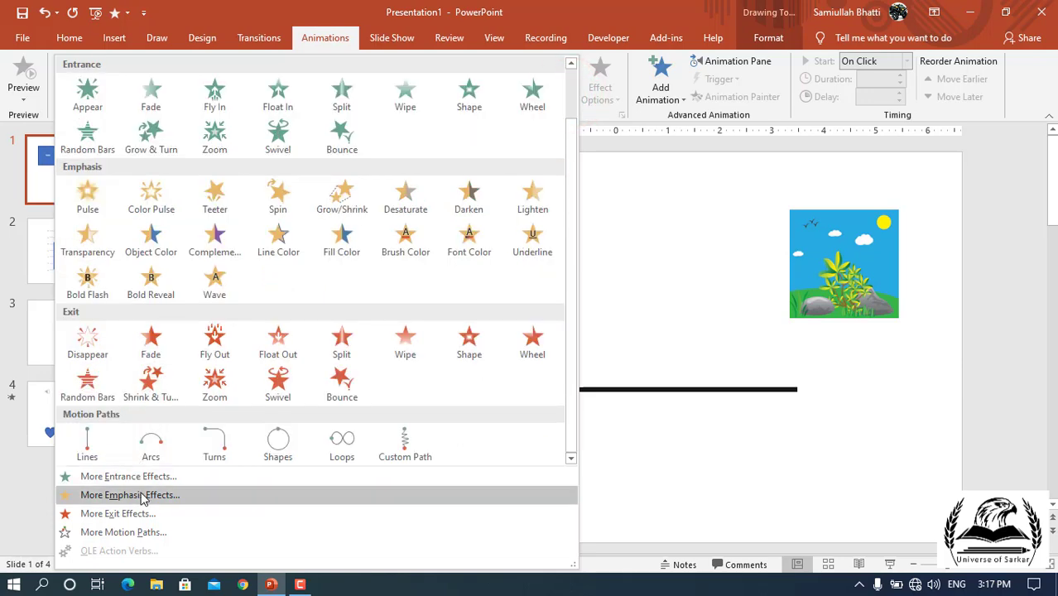
left_click(142, 496)
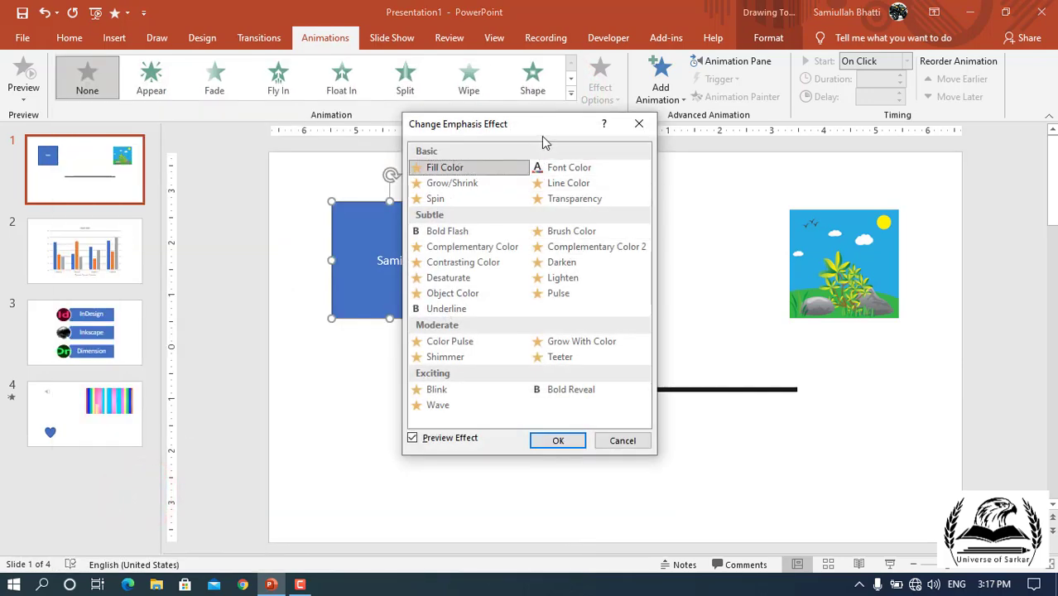
left_click_drag(547, 130, 700, 133)
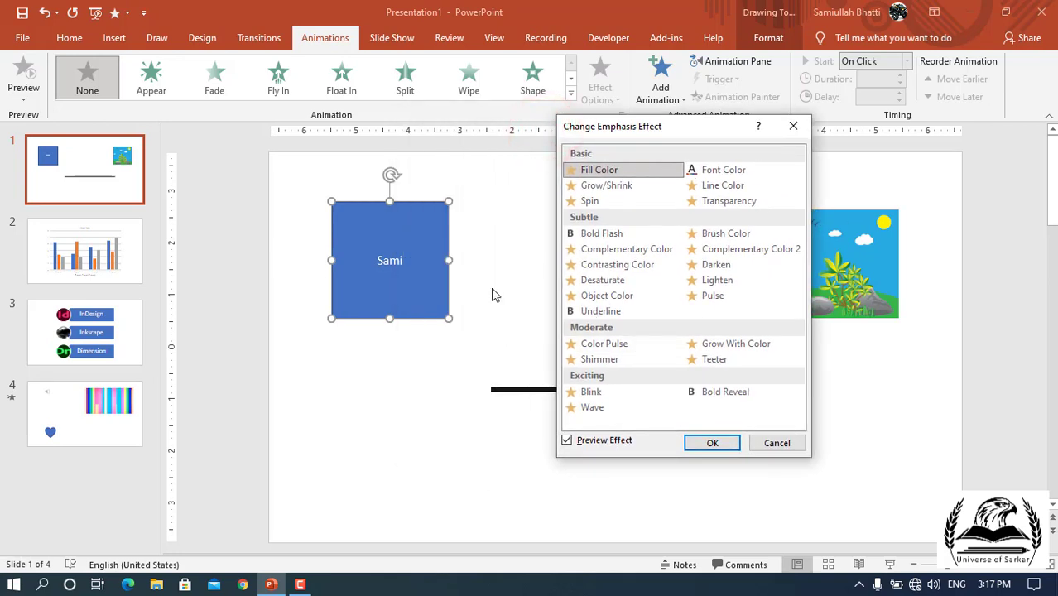
left_click(591, 236)
left_click(613, 252)
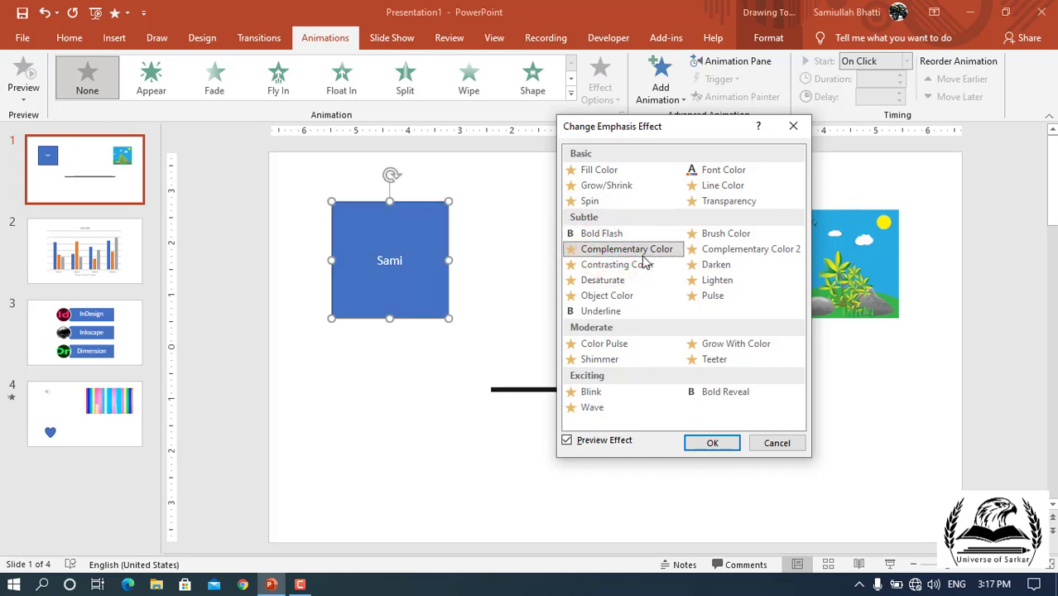
left_click(608, 367)
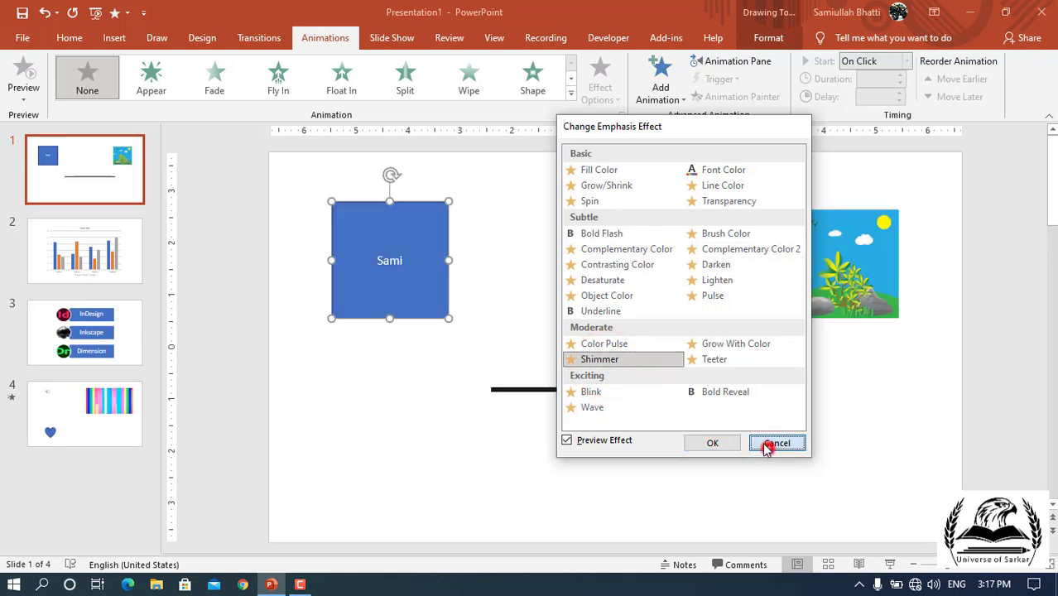
left_click(765, 444)
left_click(570, 94)
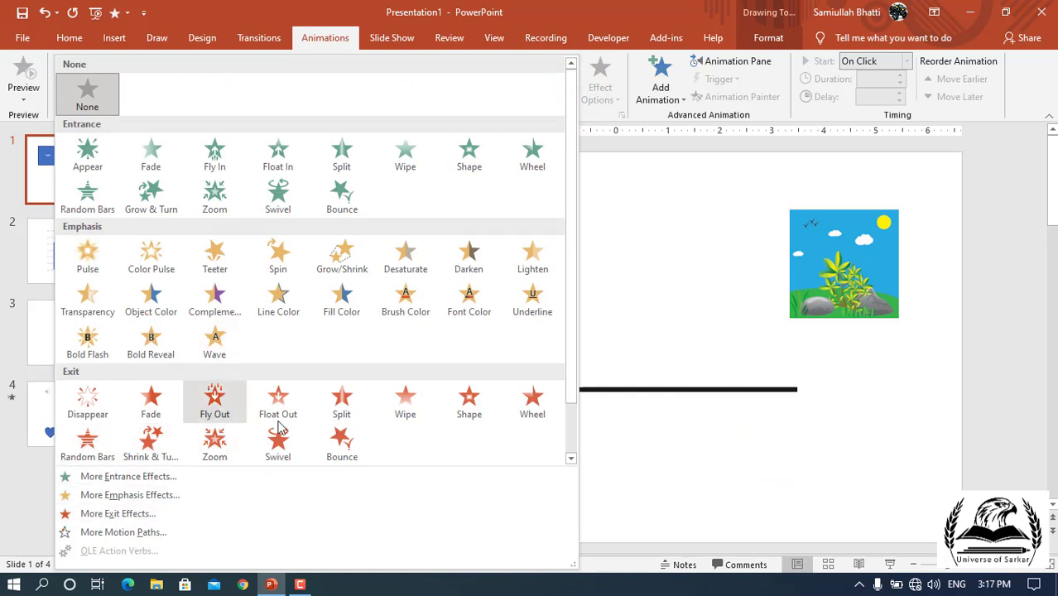
- Browse More Exit Effects and cancel without applying one
left_click(128, 520)
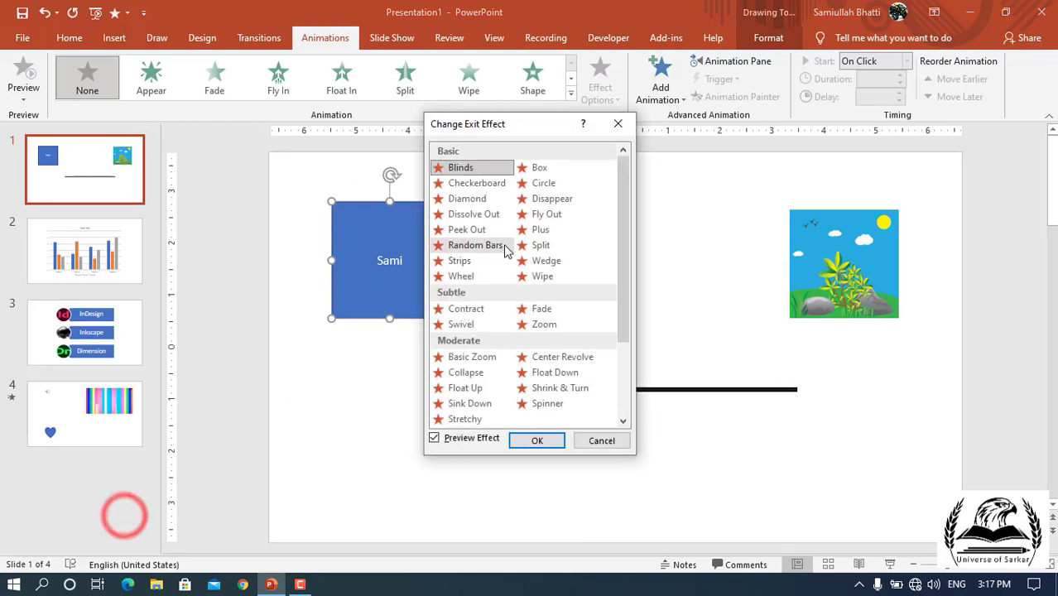
scroll(505, 248, "down", 2)
scroll(500, 255, "up", 2)
scroll(500, 255, "down", 3)
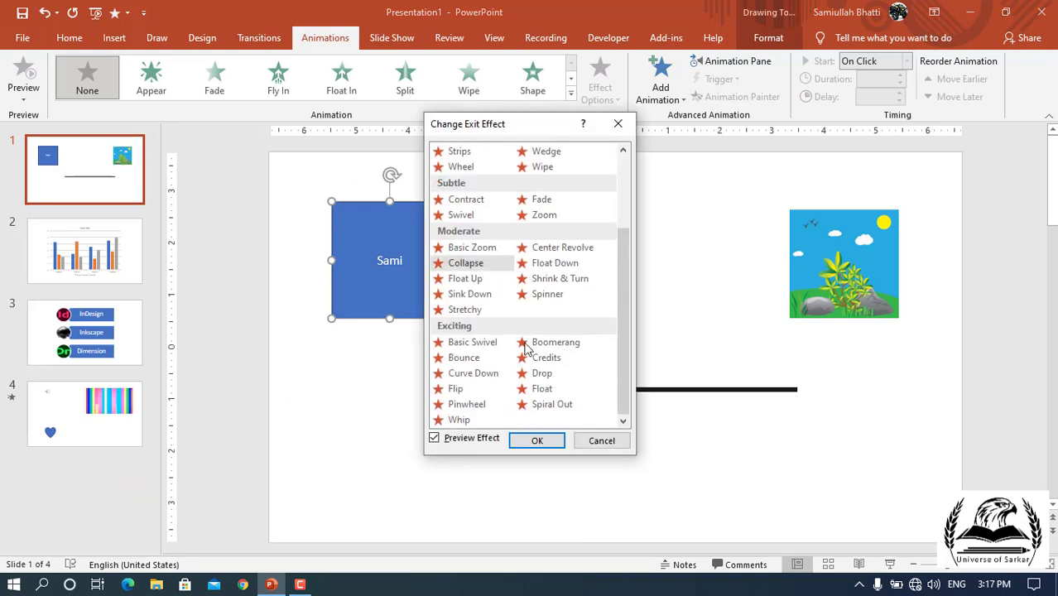
left_click(597, 439)
- Give the Sami square the Circle motion path from More Motion Paths
left_click(570, 92)
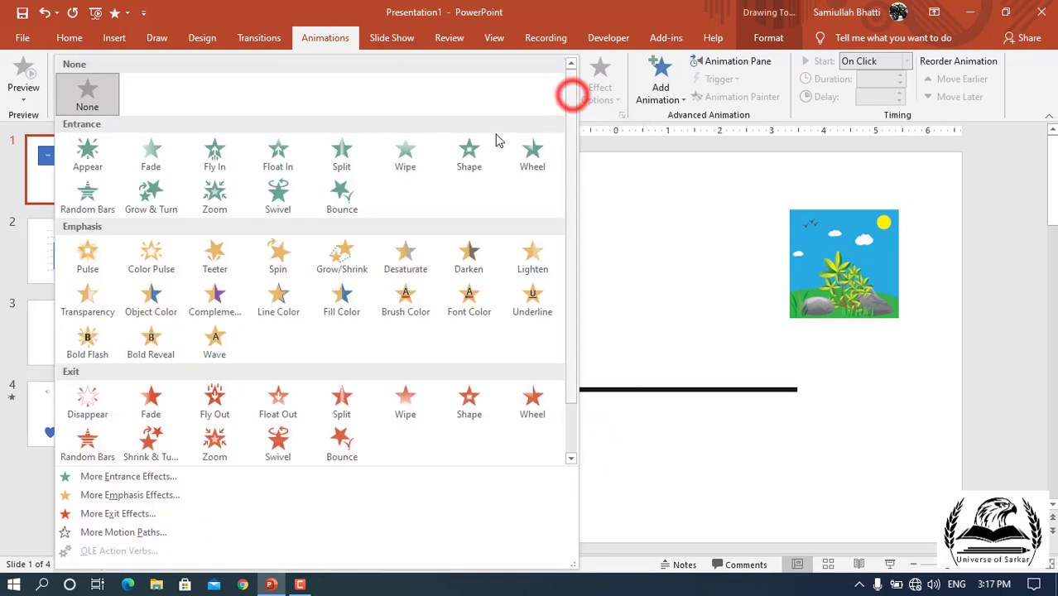
left_click(120, 532)
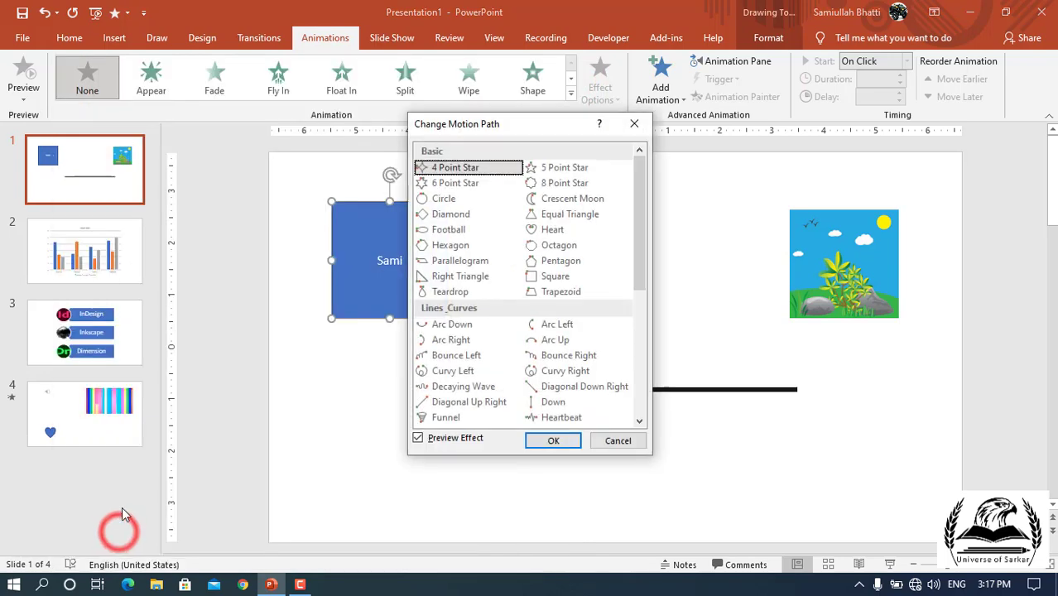
scroll(563, 264, "down", 1)
scroll(521, 306, "down", 2)
scroll(517, 311, "down", 1)
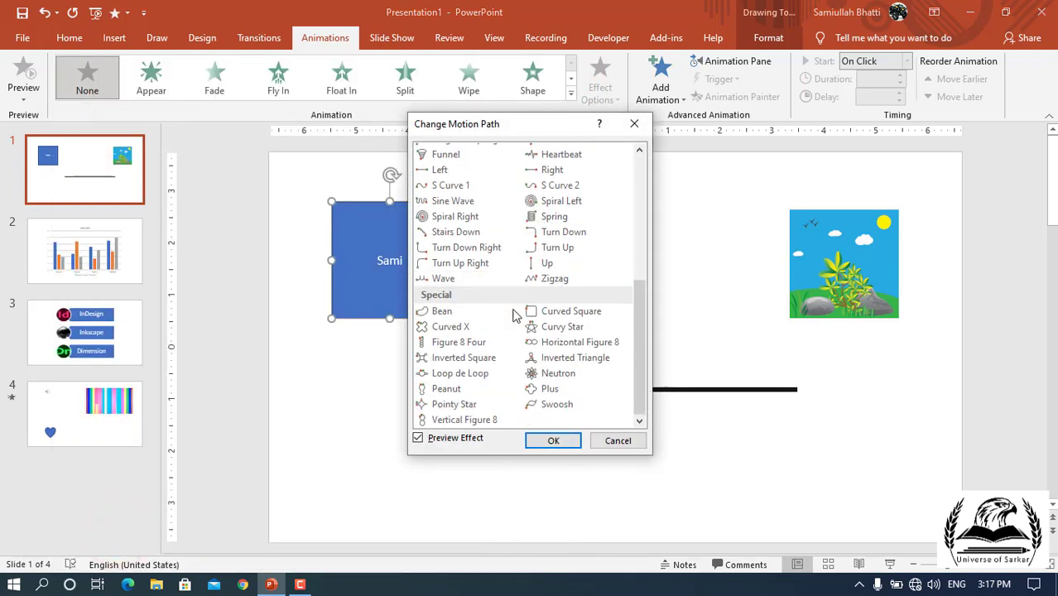
scroll(494, 357, "up", 5)
scroll(493, 356, "down", 3)
scroll(490, 352, "down", 2)
scroll(489, 349, "up", 5)
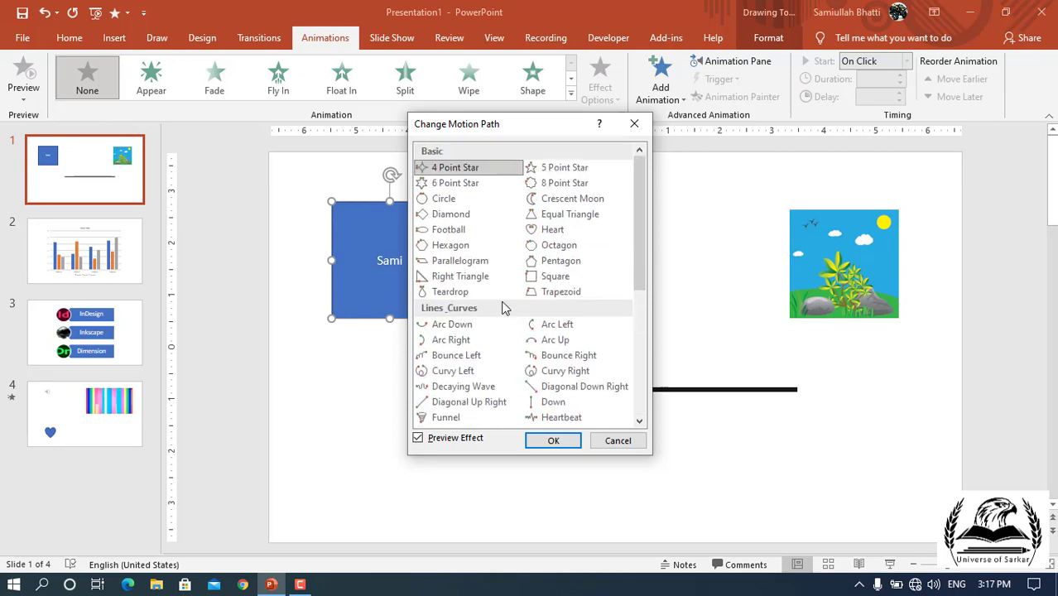
scroll(504, 307, "down", 1)
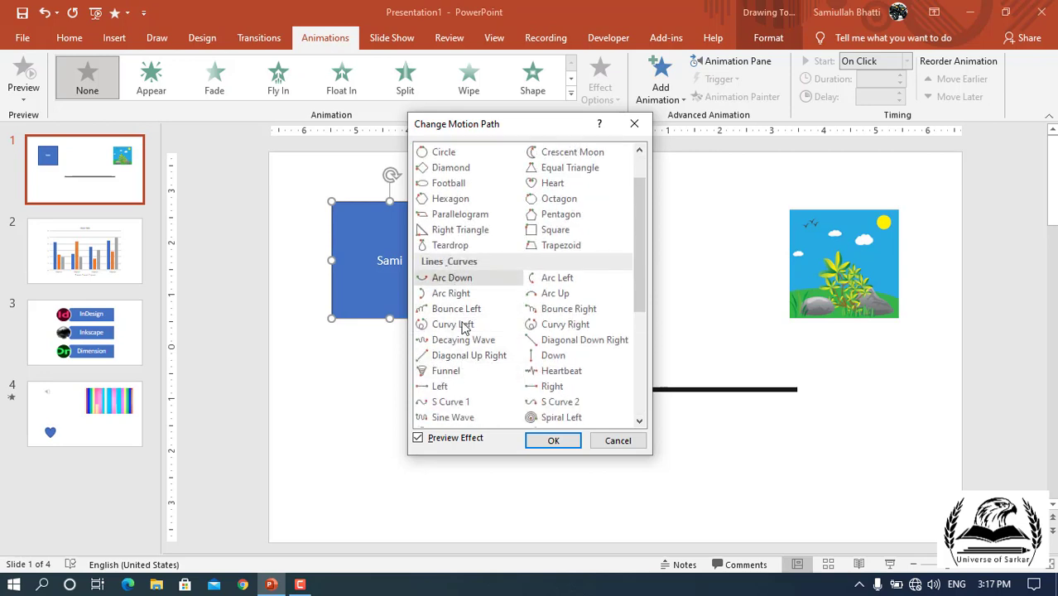
scroll(523, 272, "up", 1)
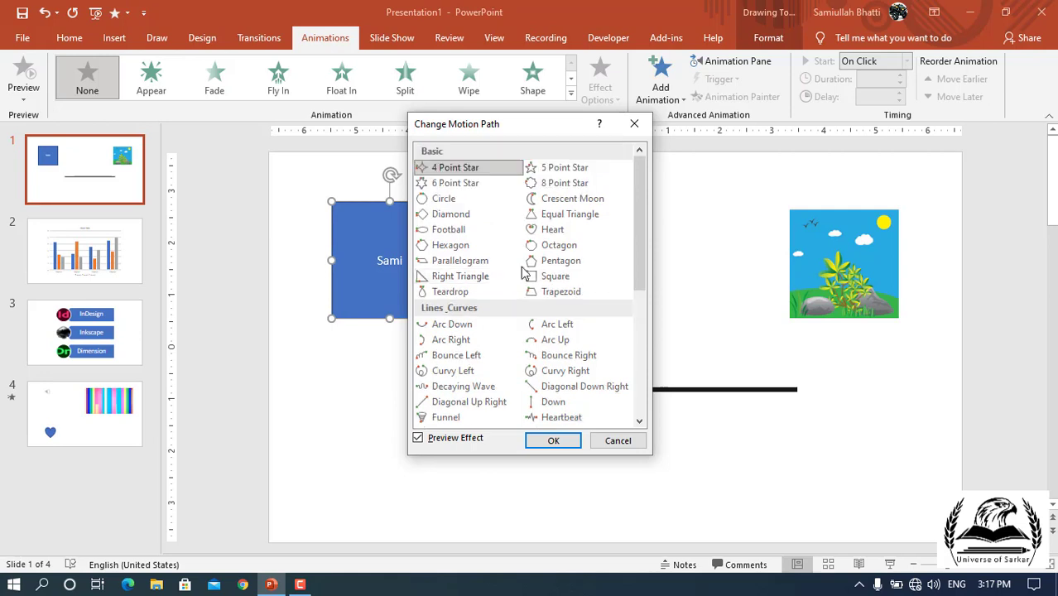
left_click(447, 199)
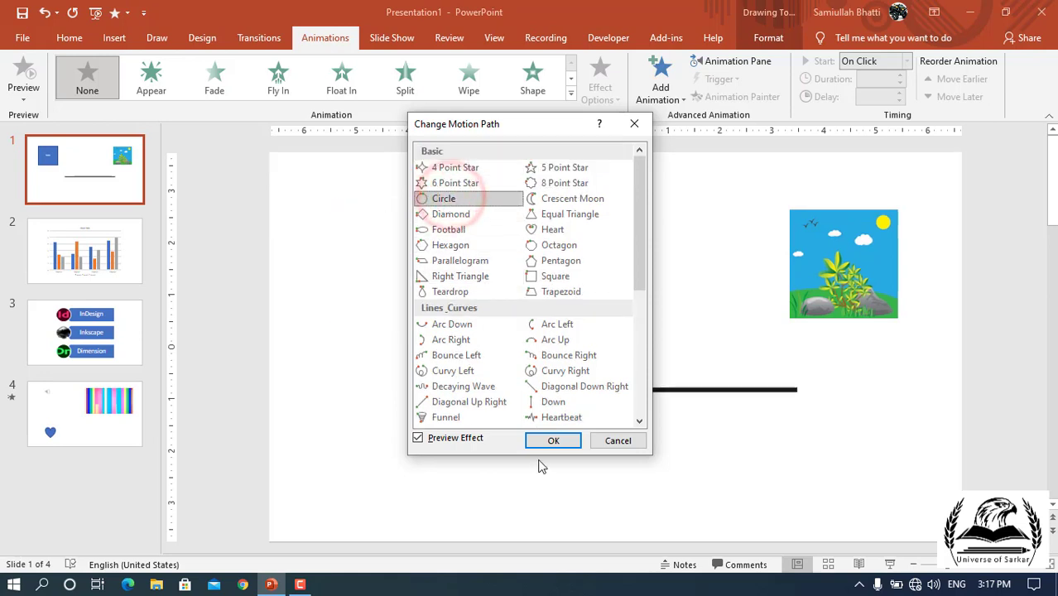
left_click(554, 439)
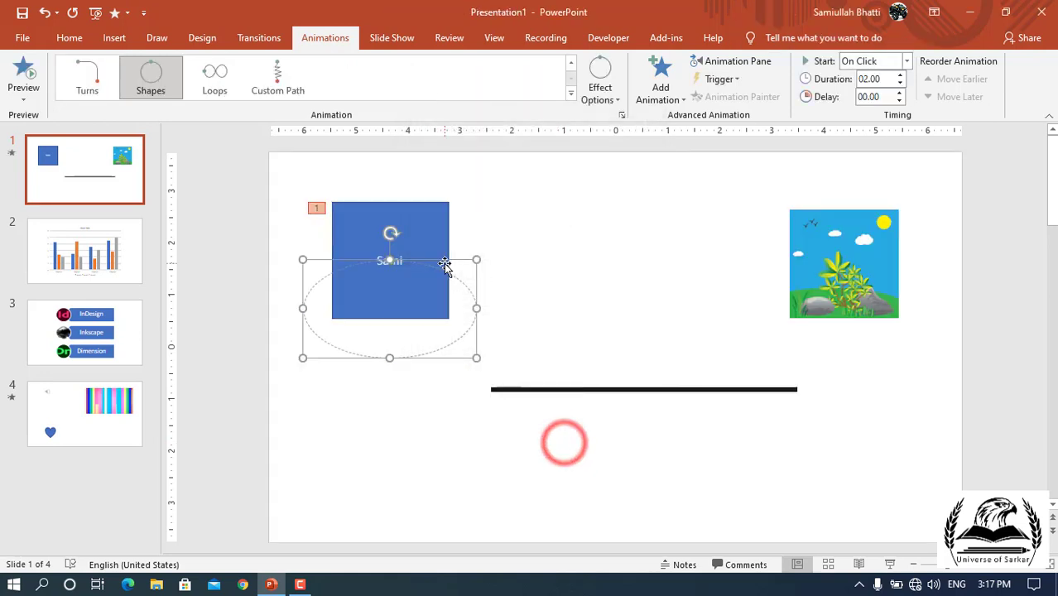
- Set the circle path's Effect Options sequence to By Paragraph
left_click(616, 99)
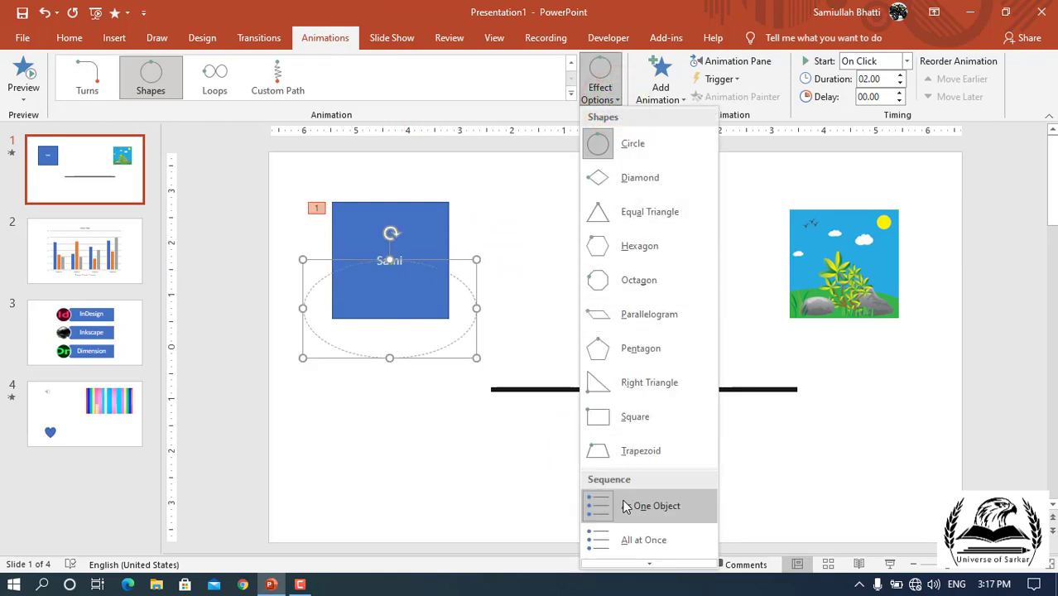
scroll(626, 459, "down", 3)
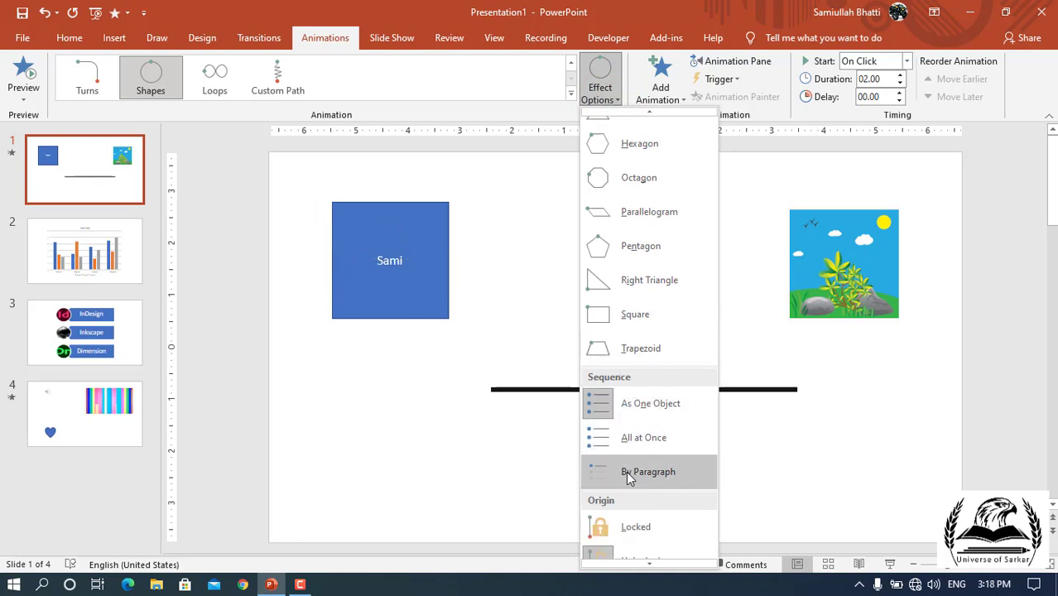
scroll(633, 453, "down", 3)
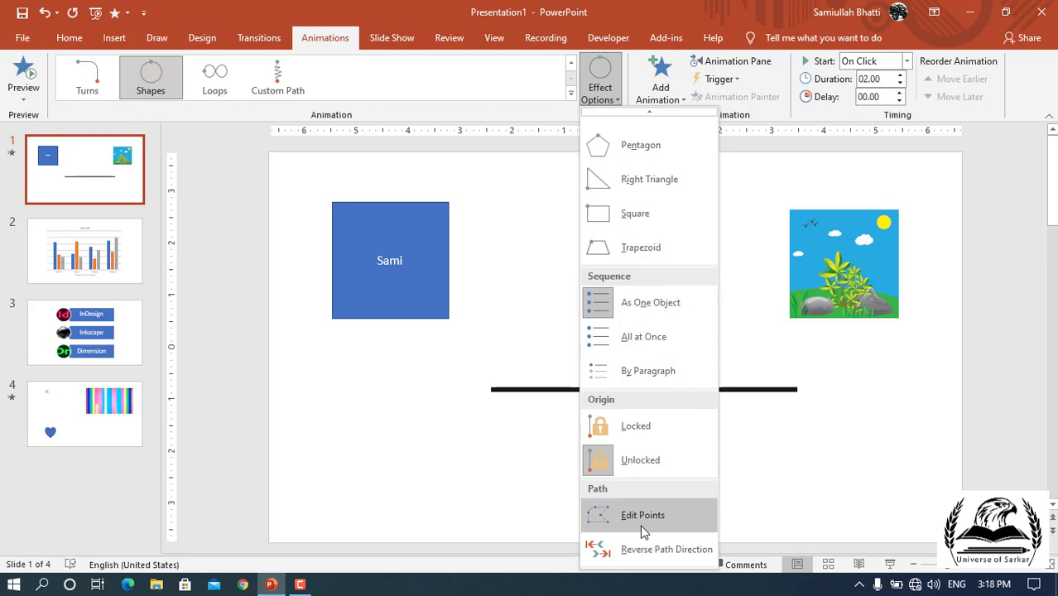
left_click(619, 371)
- Set the Sami square's animation to None
left_click(570, 93)
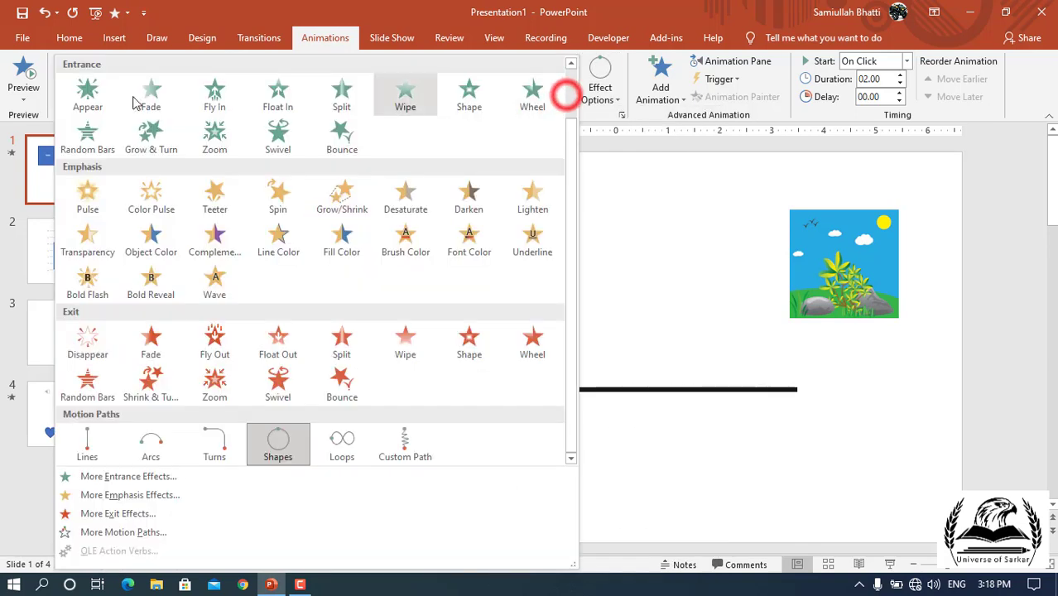
scroll(98, 99, "up", 1)
left_click(91, 93)
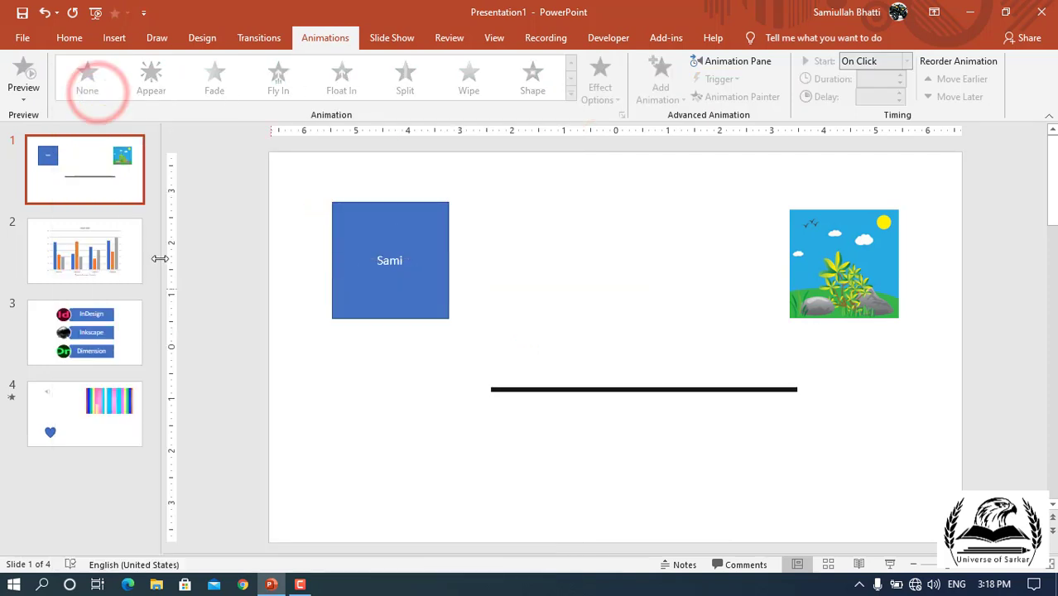
- Give slide 2's column chart a Wipe entrance that plays By Series in four steps
left_click(114, 259)
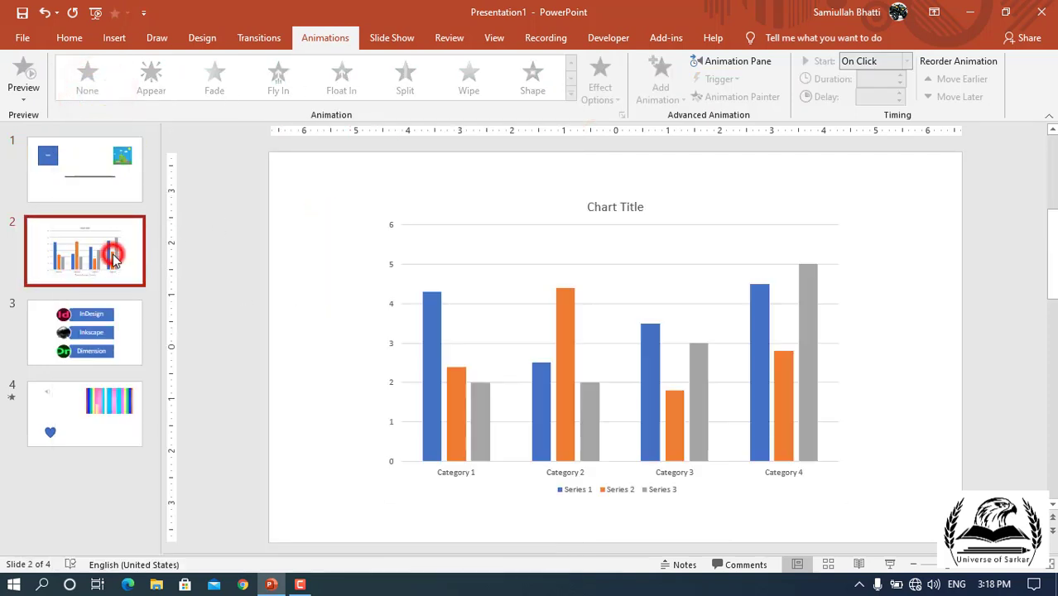
left_click(563, 382)
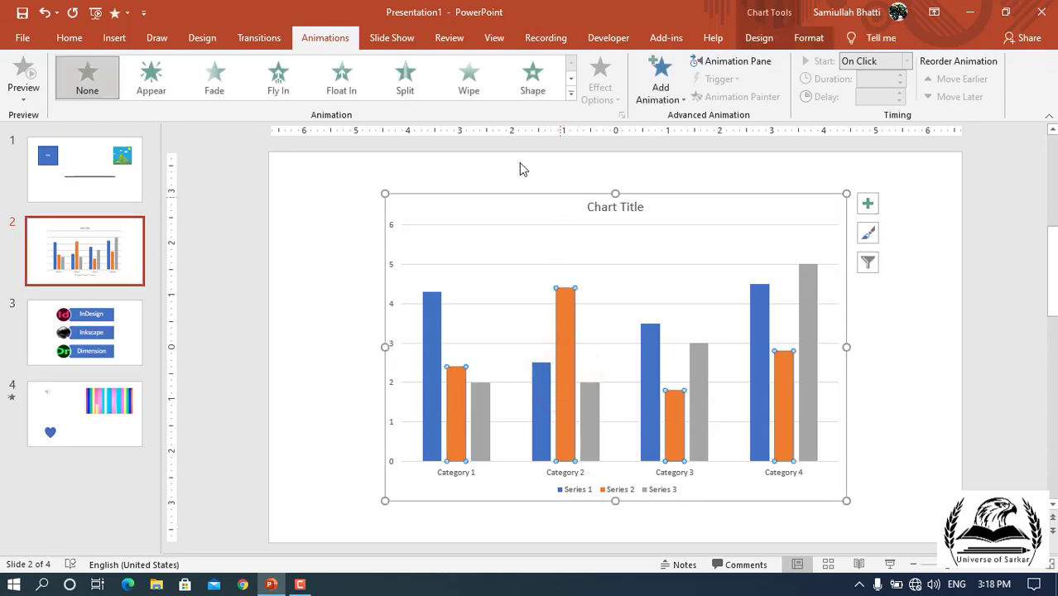
left_click(470, 83)
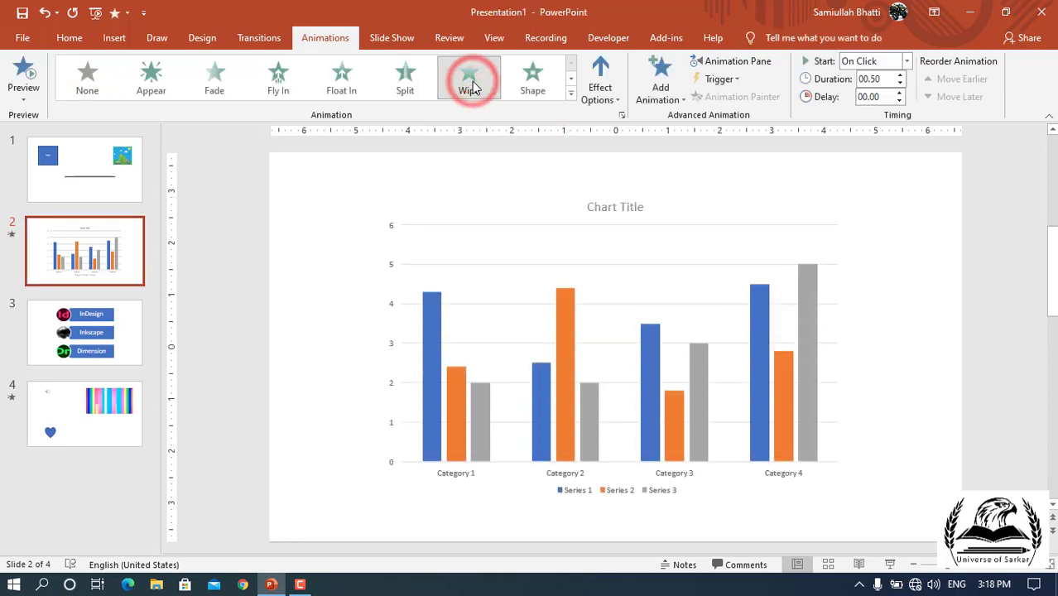
left_click(616, 100)
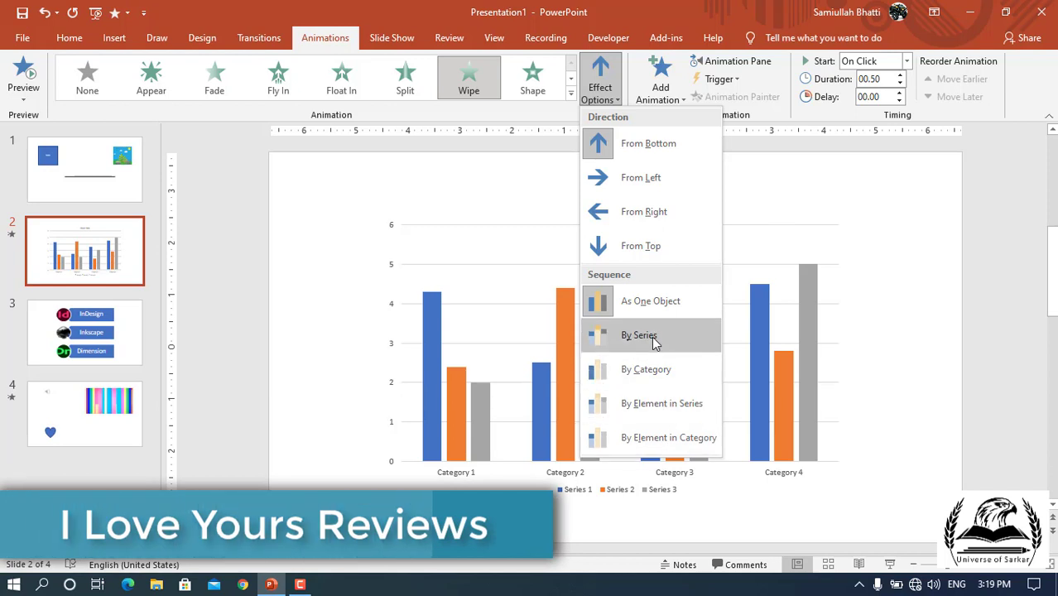
left_click(638, 335)
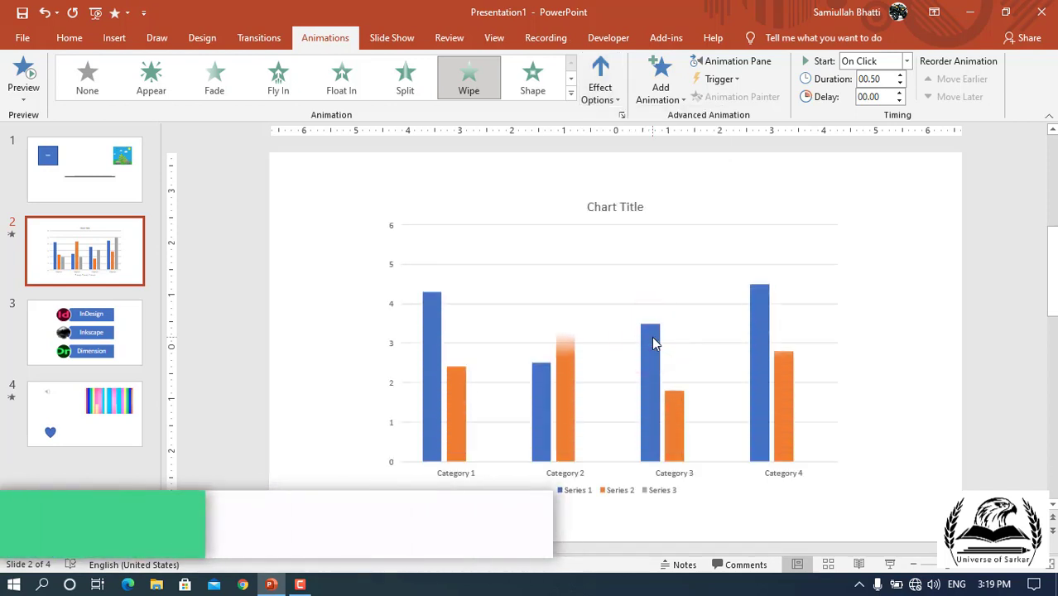
- Try the chart's Wipe with By Category and then By Element in Series
left_click(600, 82)
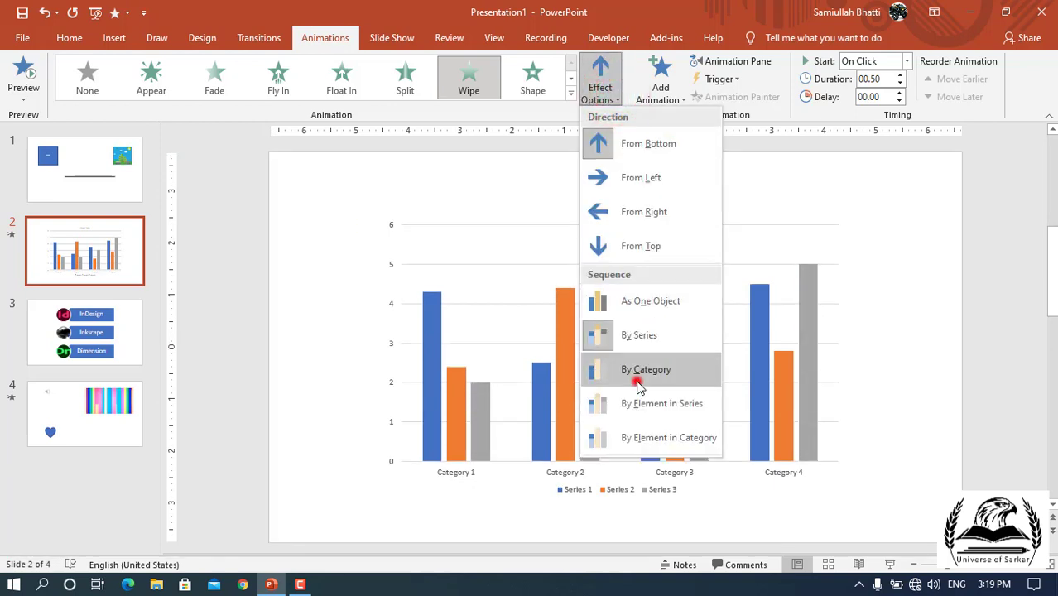
left_click(638, 372)
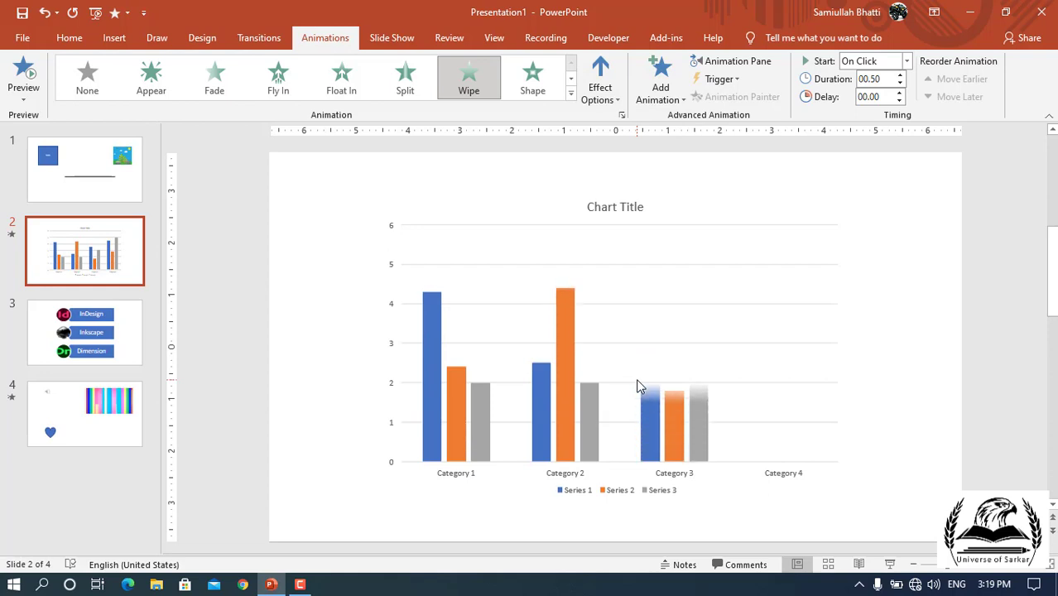
left_click(607, 87)
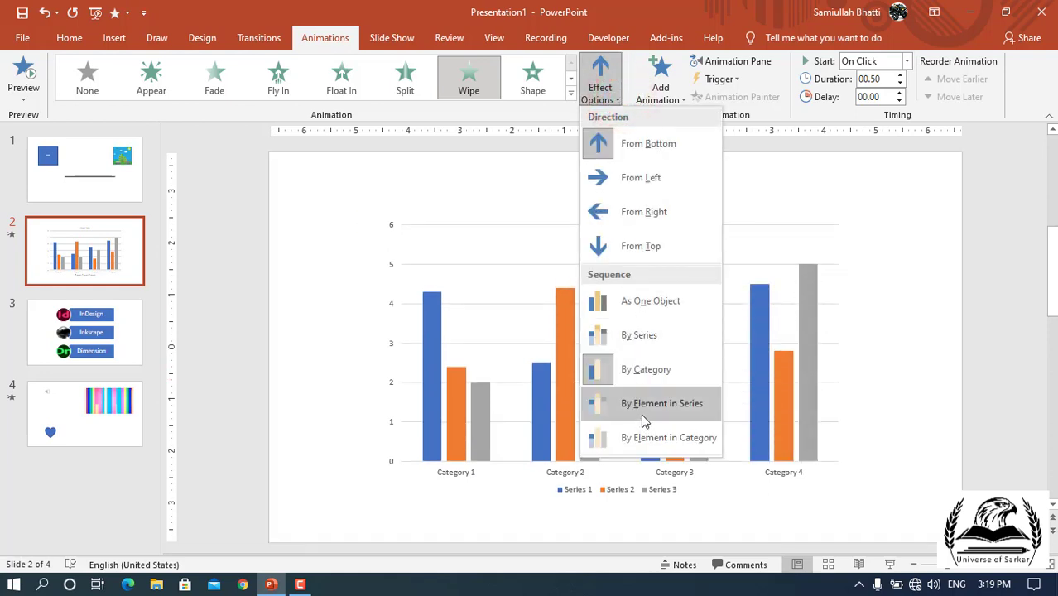
left_click(643, 413)
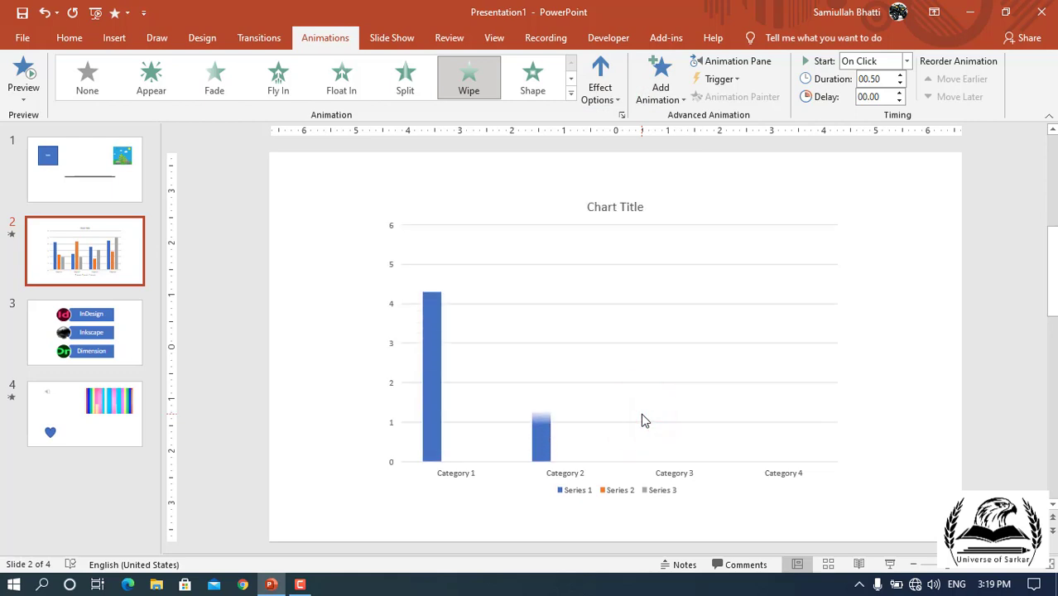
- Set the chart's Wipe back to By Series and start the slide show from slide 2
left_click(616, 100)
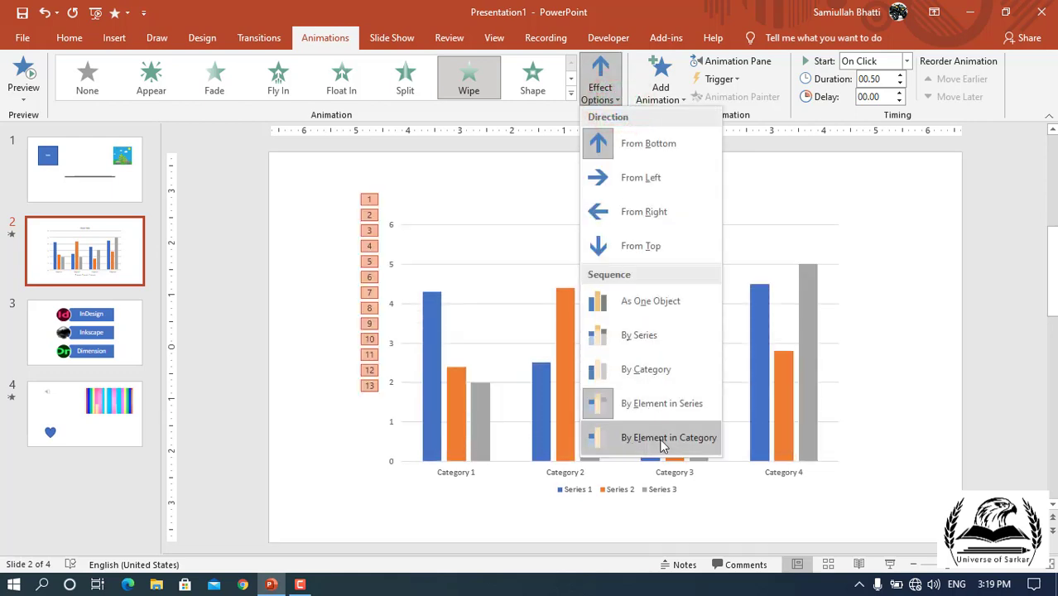
left_click(650, 340)
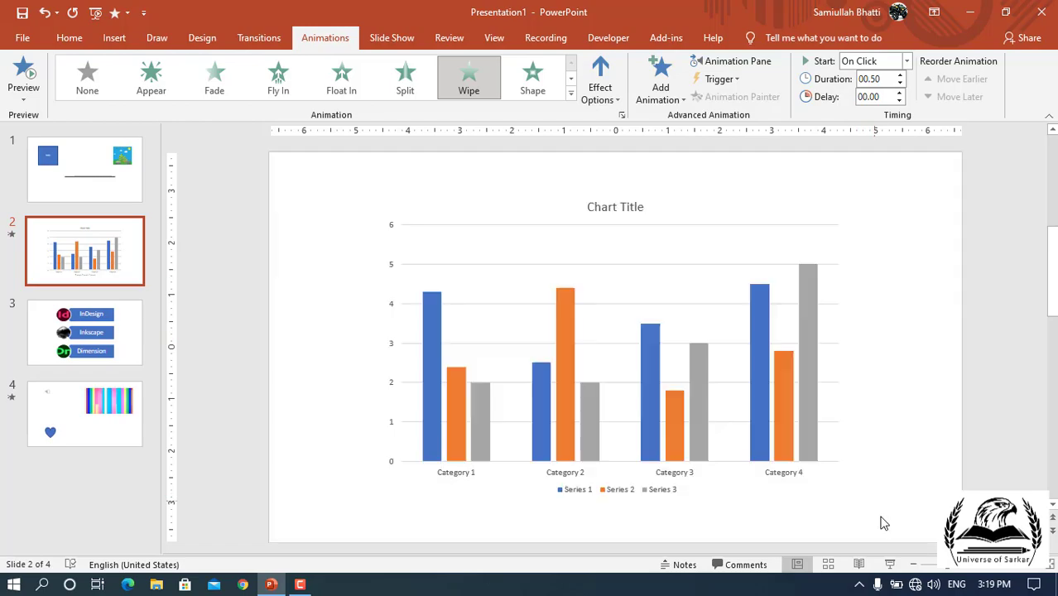
left_click(890, 563)
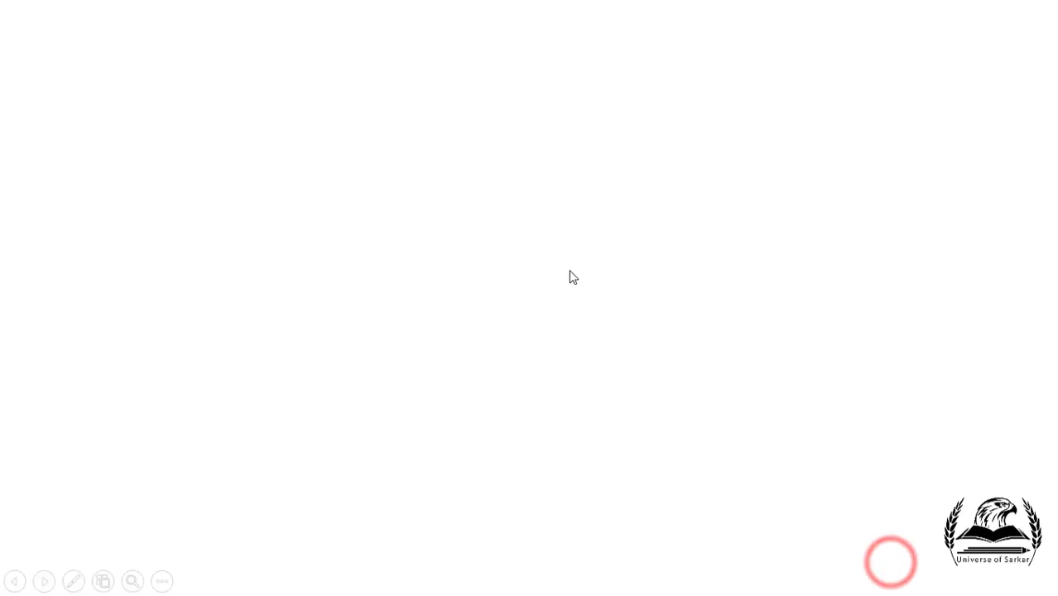
- Click through the chart's series animation and the next slides to the heart slide, then end the show
left_click(573, 335)
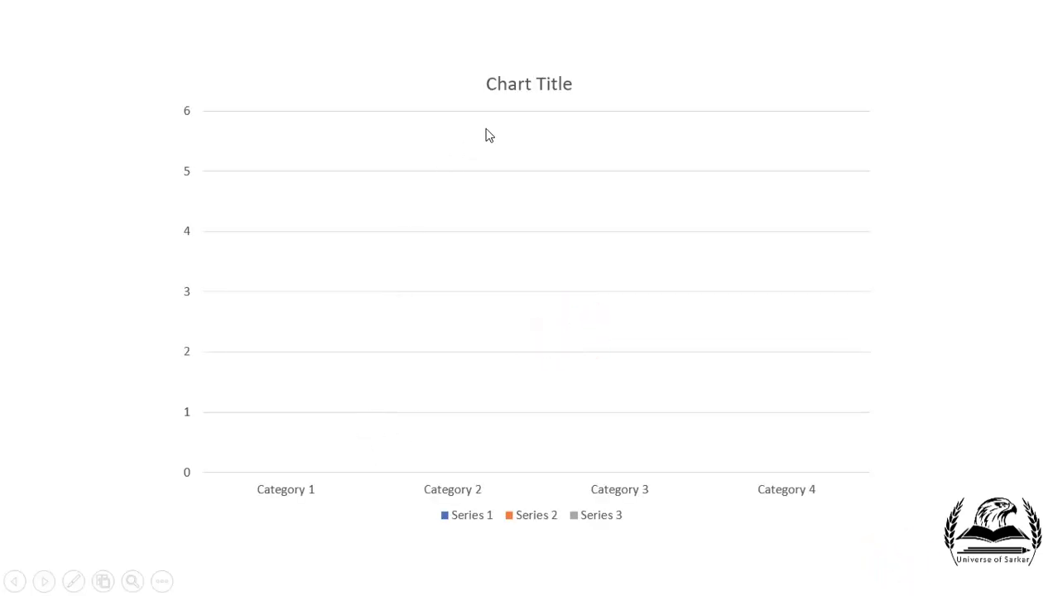
left_click(491, 281)
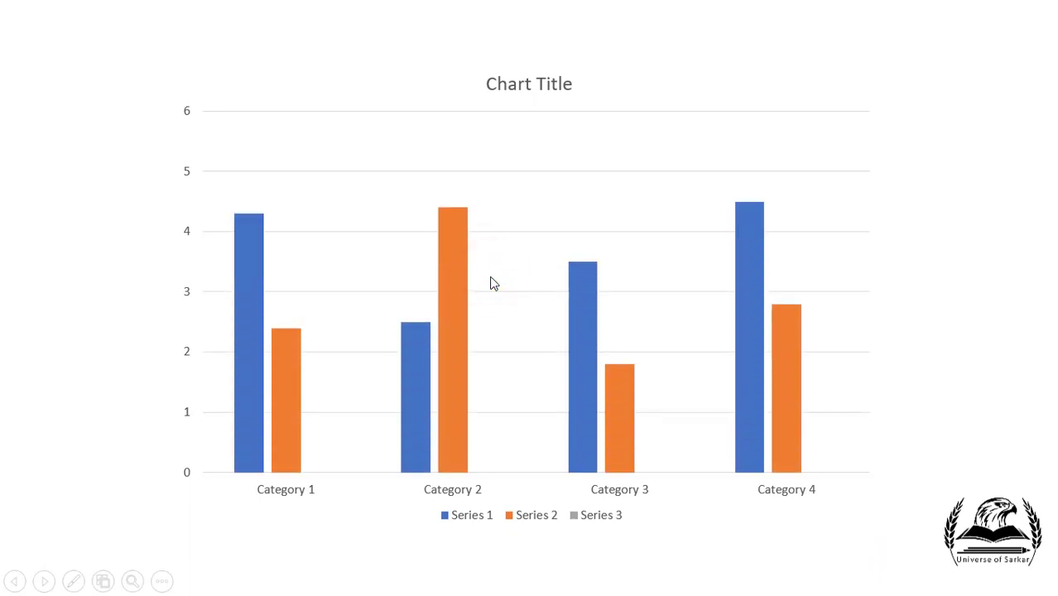
left_click(491, 283)
left_click(491, 283)
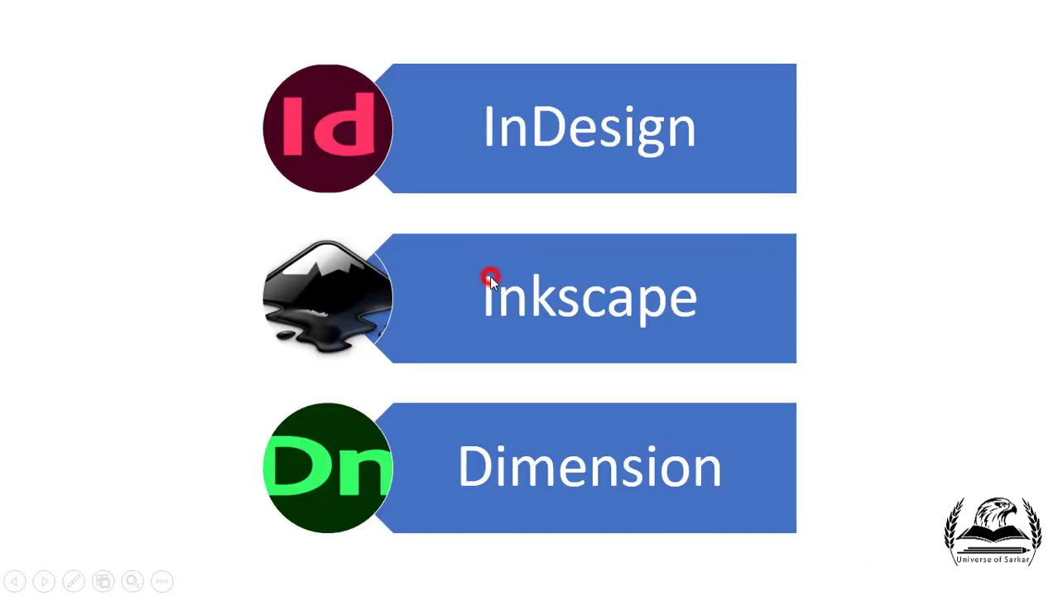
left_click(491, 283)
right_click(347, 216)
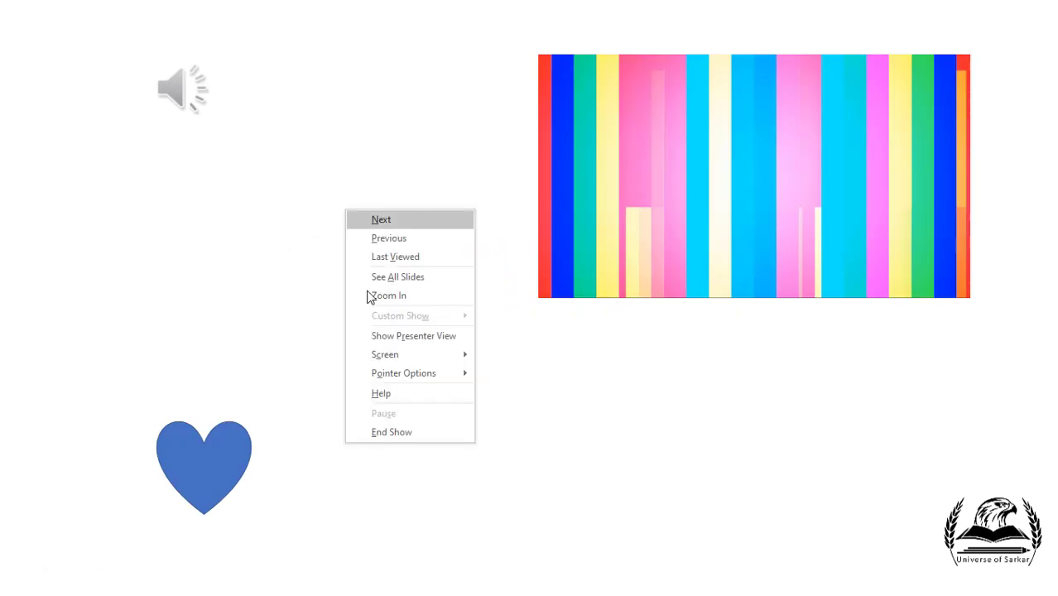
left_click(382, 429)
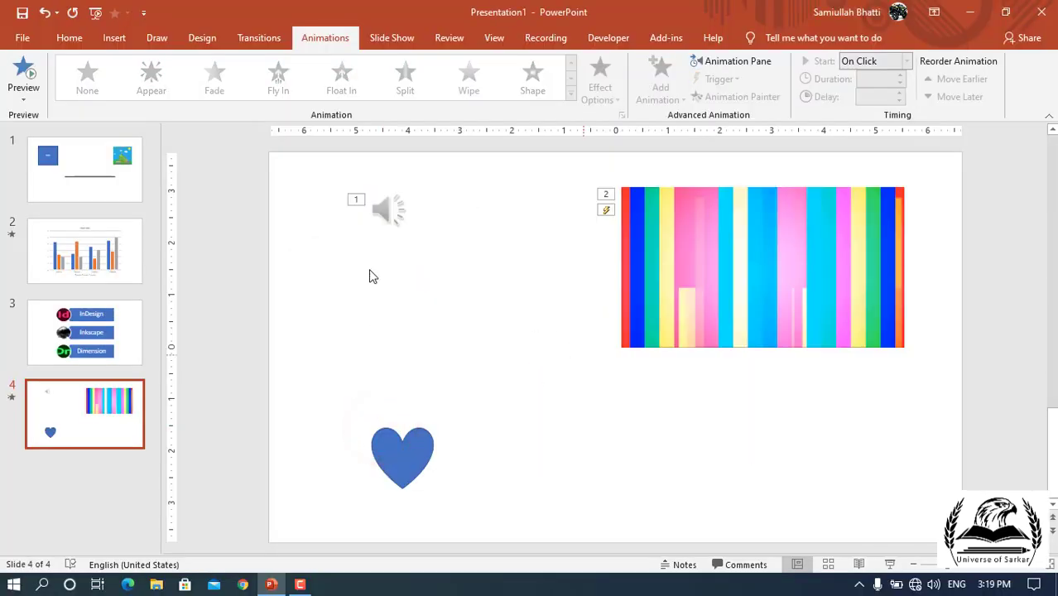
- Change slide 2's column chart to a 3-D Pie chart showing Series 1
left_click(82, 235)
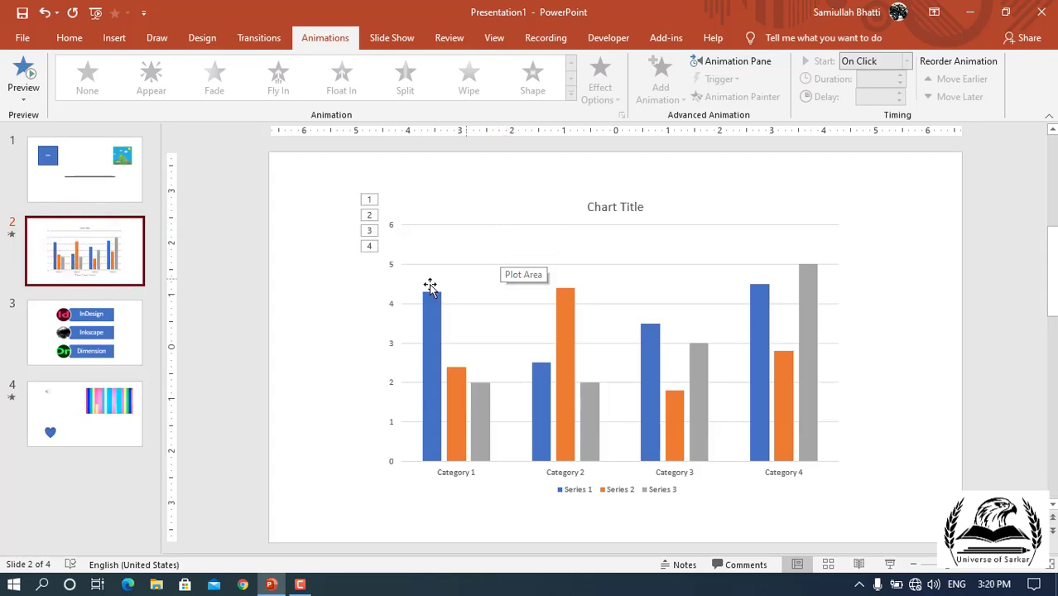
left_click(463, 410)
left_click(463, 410)
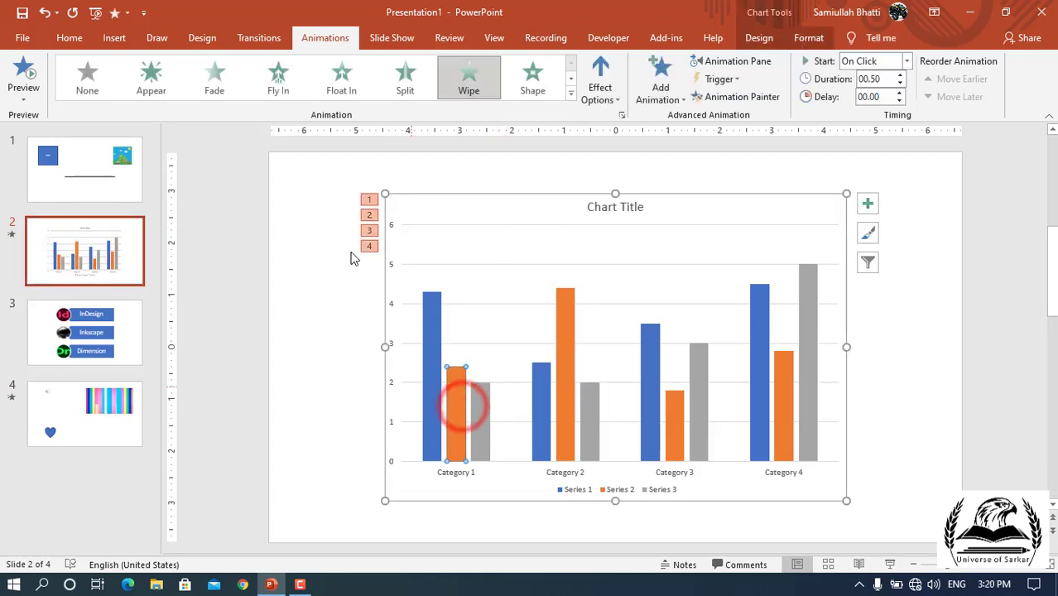
left_click(803, 45)
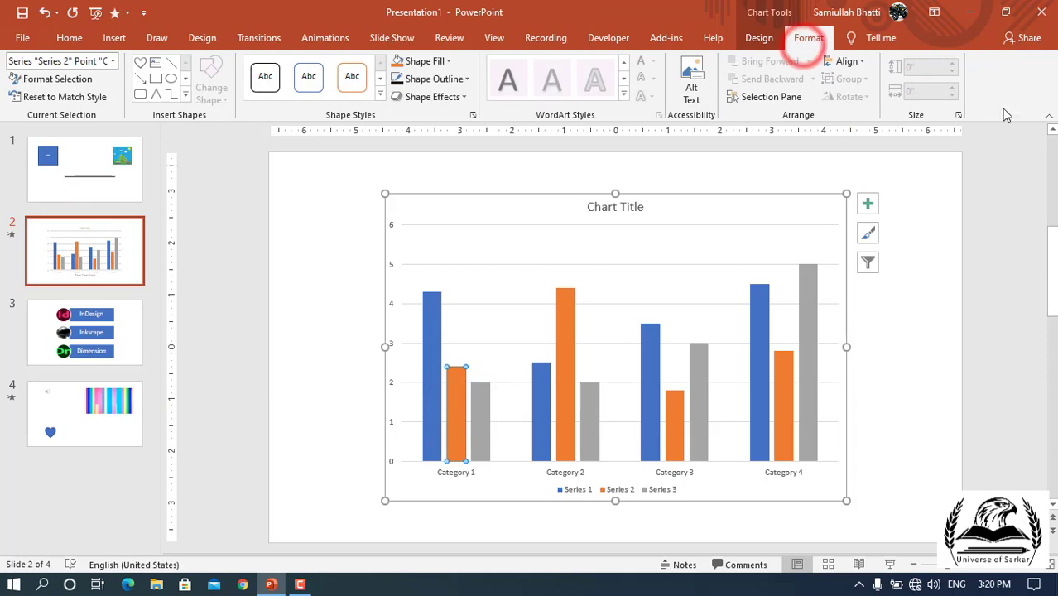
left_click(759, 39)
left_click(904, 87)
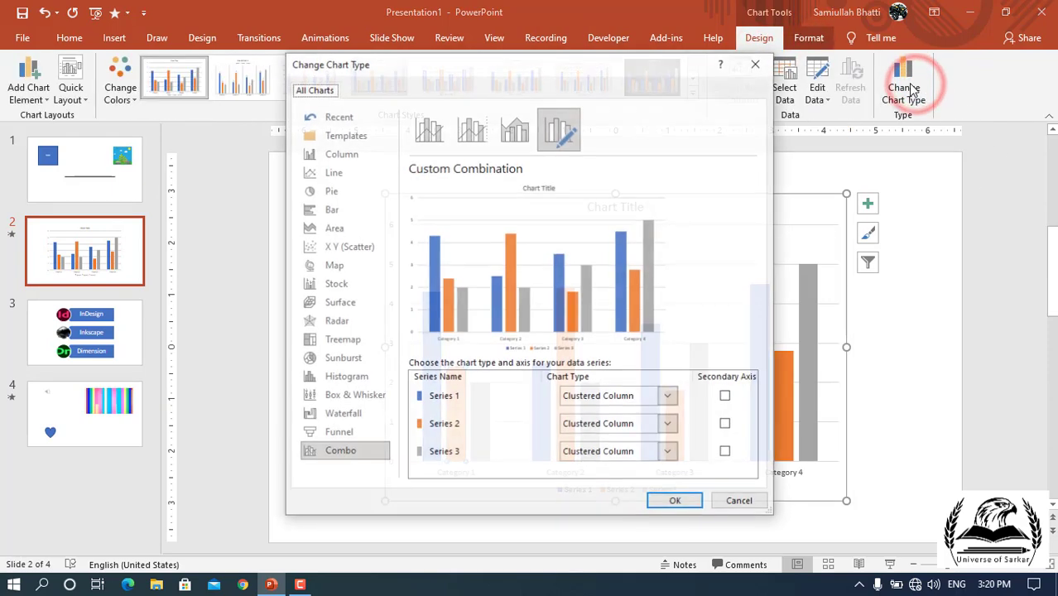
left_click(349, 195)
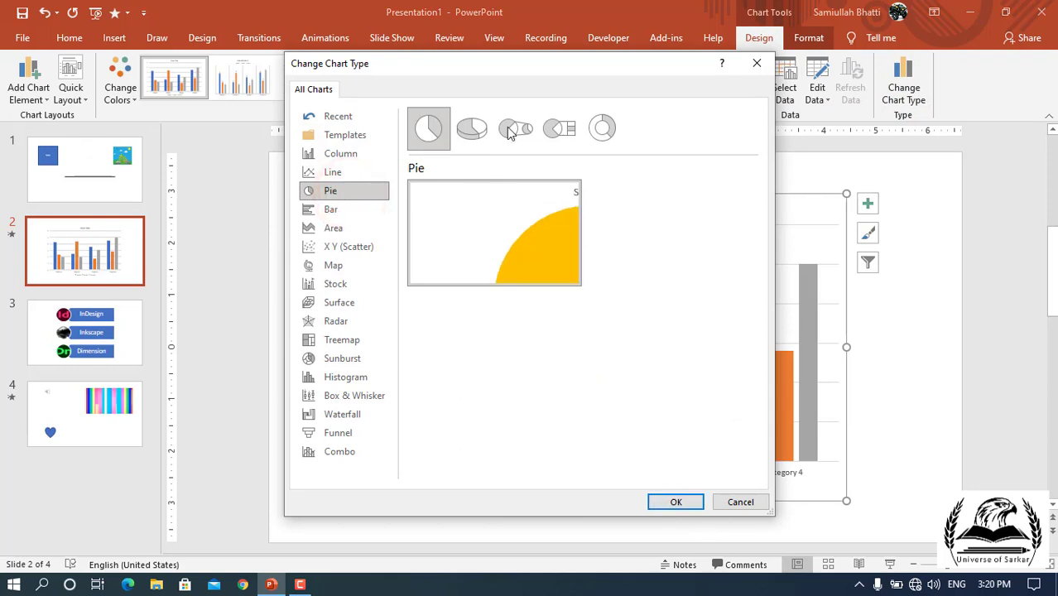
left_click(471, 128)
left_click(668, 503)
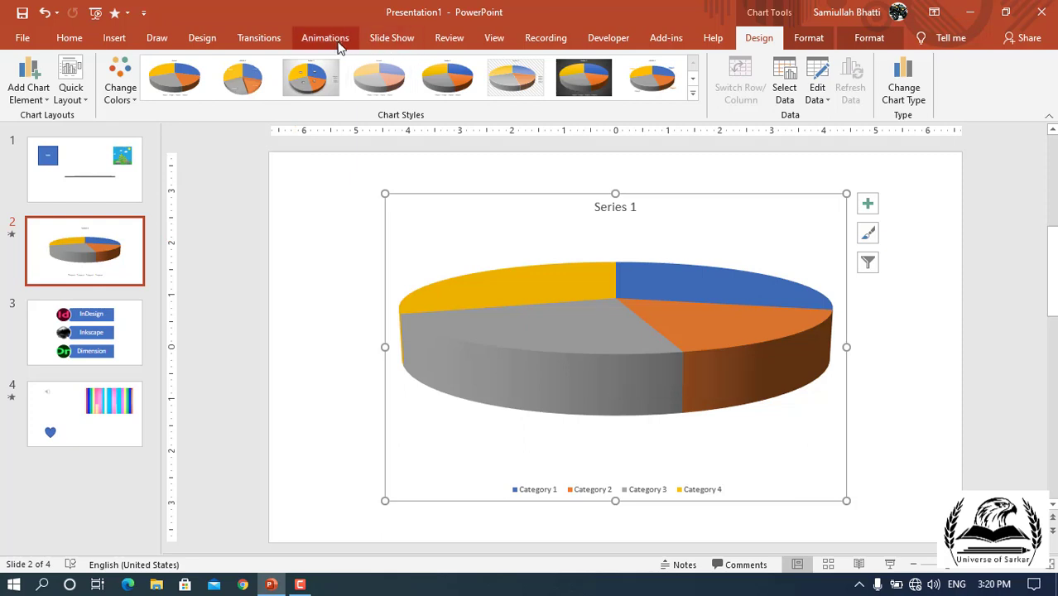
left_click(334, 38)
left_click(619, 101)
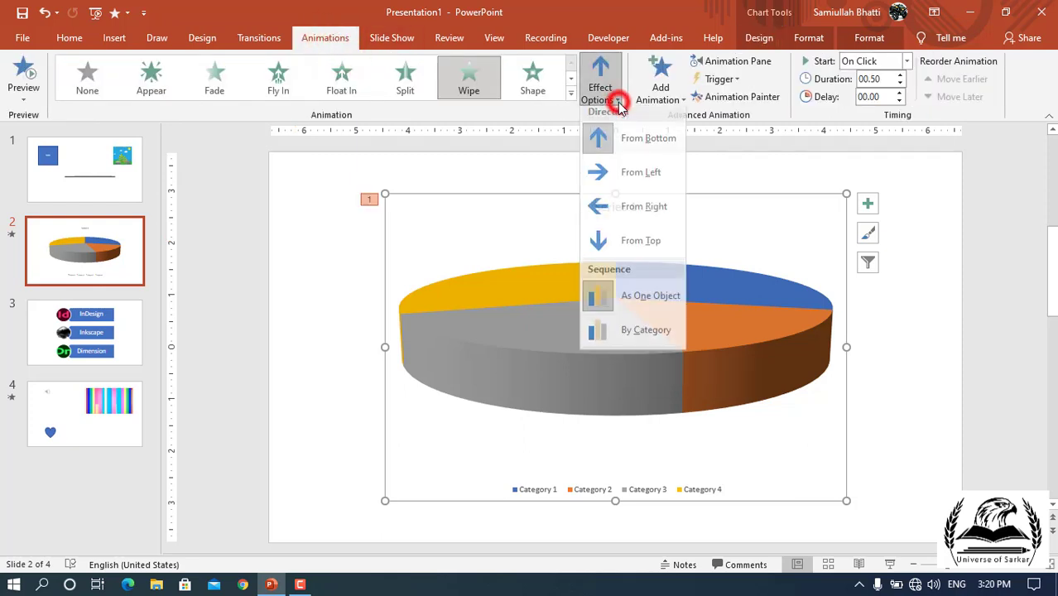
- Set the pie's Wipe to By Category, try Split and Float In, then set its animation to None
left_click(639, 336)
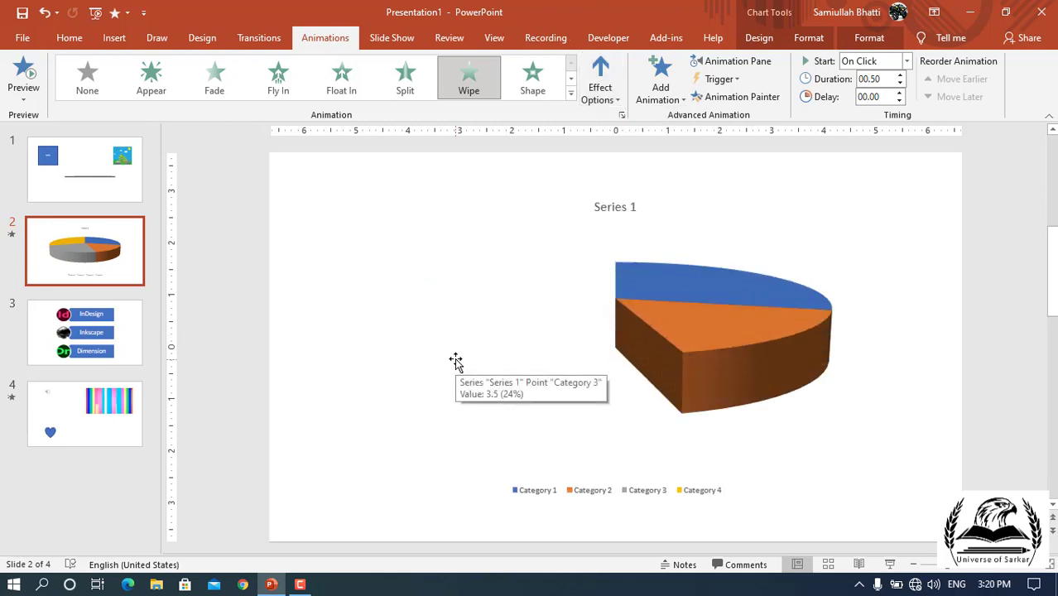
left_click(699, 301)
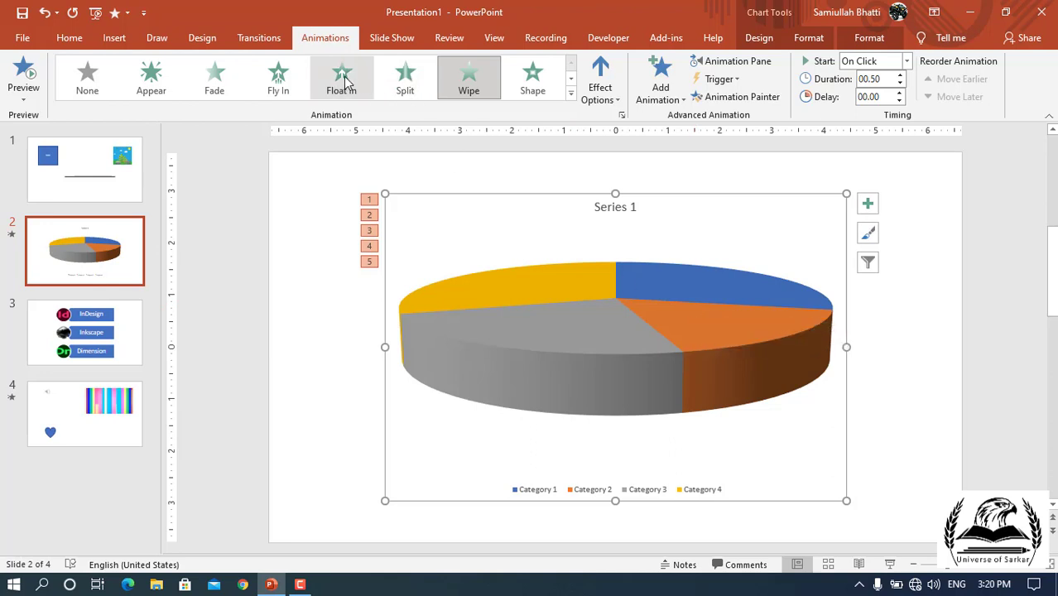
left_click(404, 88)
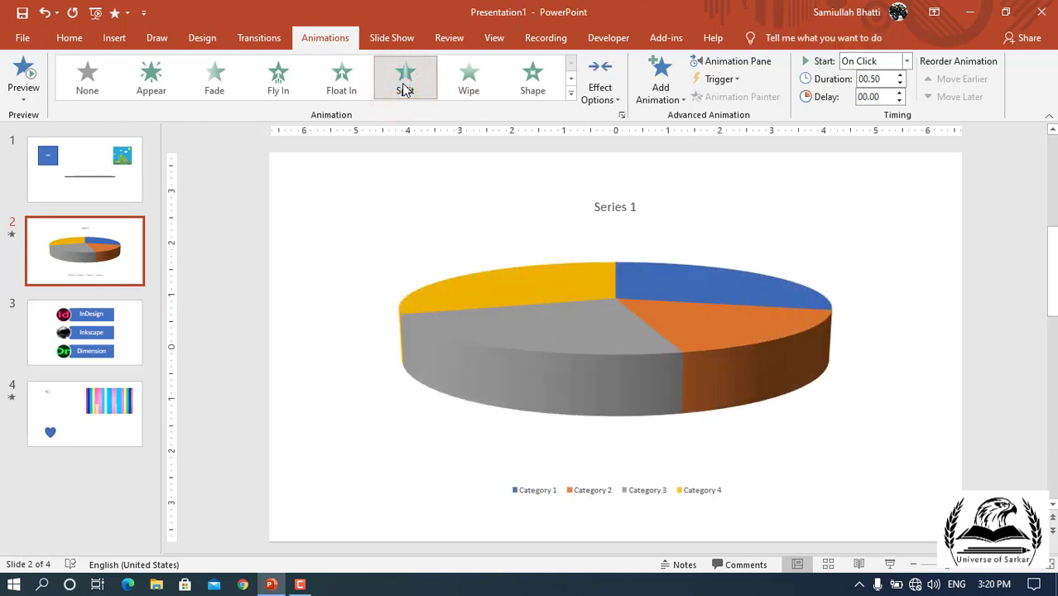
left_click(349, 82)
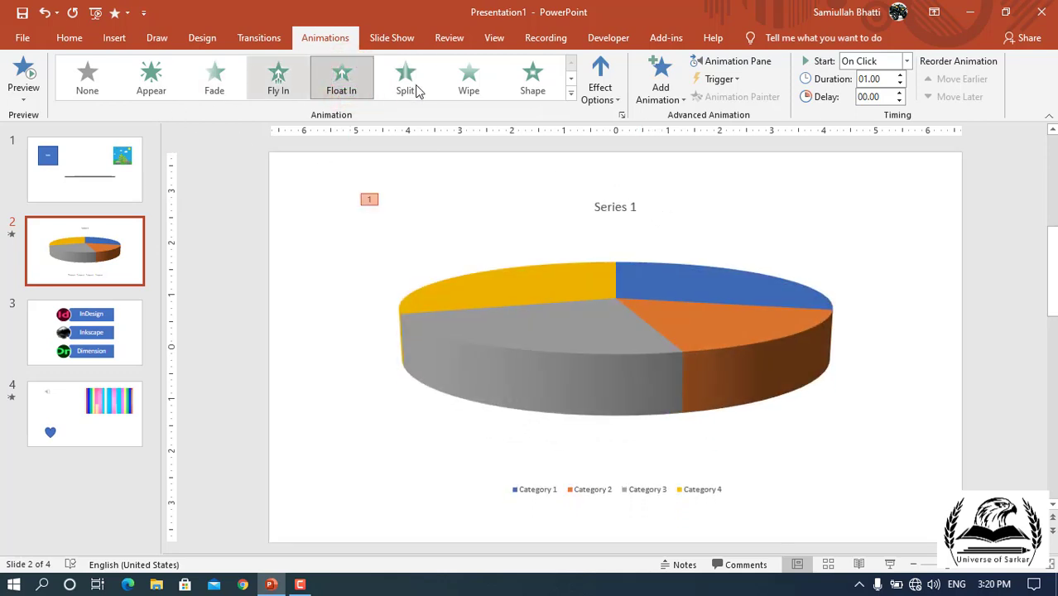
left_click(570, 94)
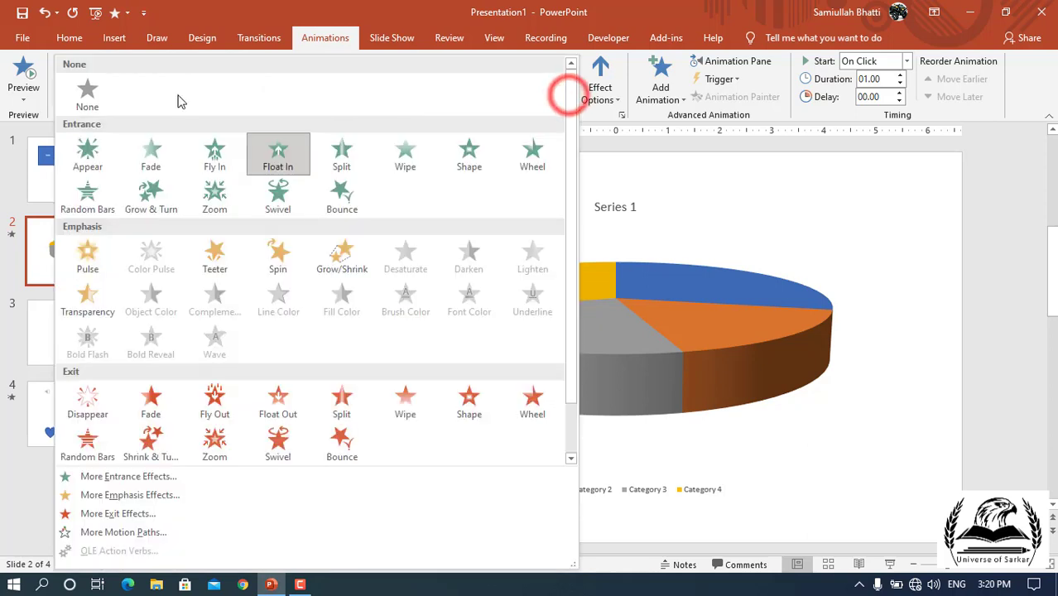
left_click(87, 87)
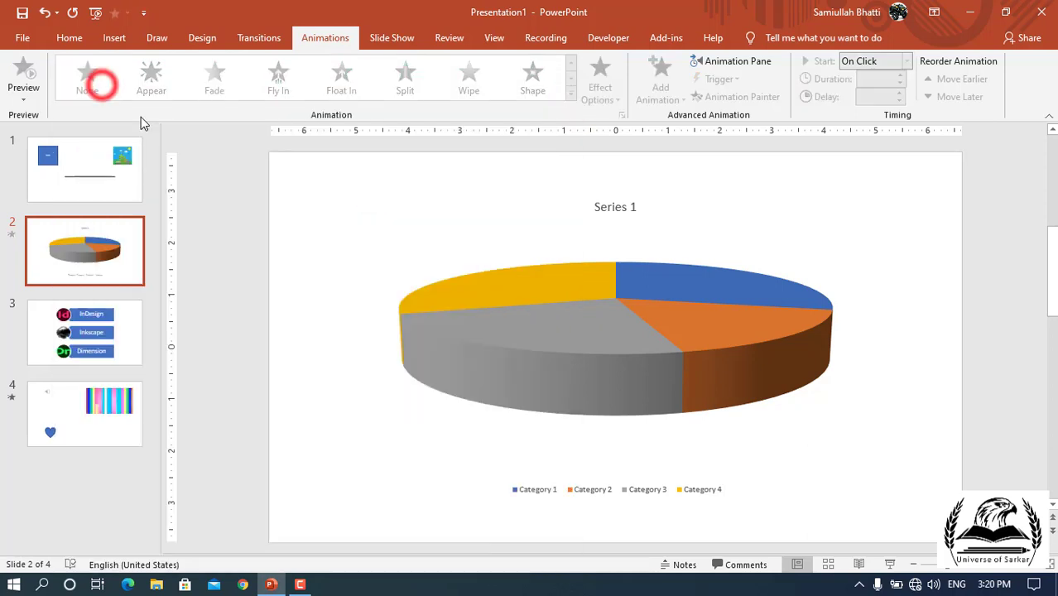
- Give slide 3's InDesign/Inkscape/Dimension diagram a Wipe entrance
left_click(88, 336)
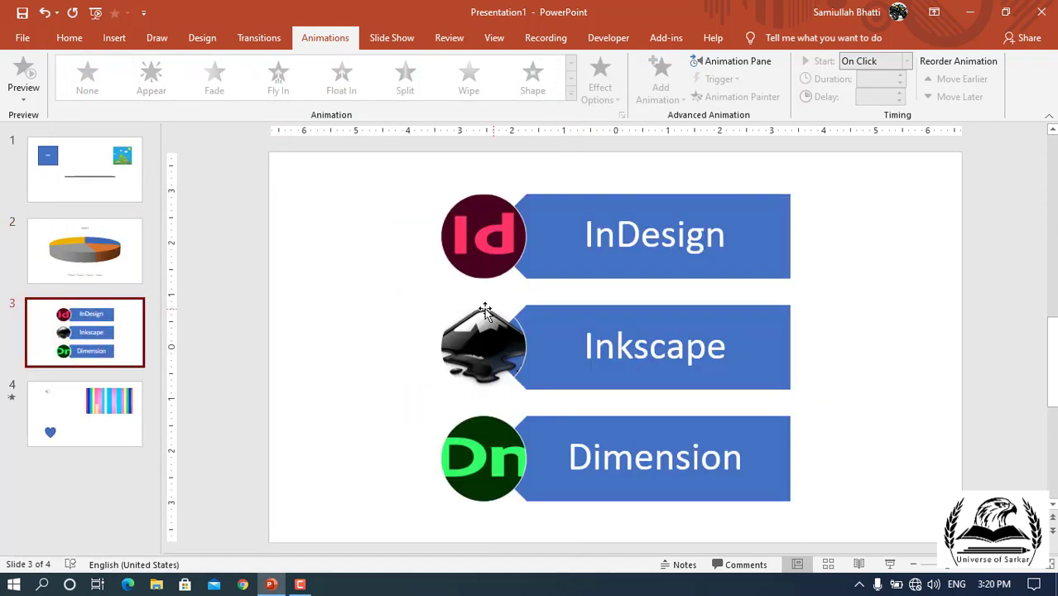
left_click(535, 229)
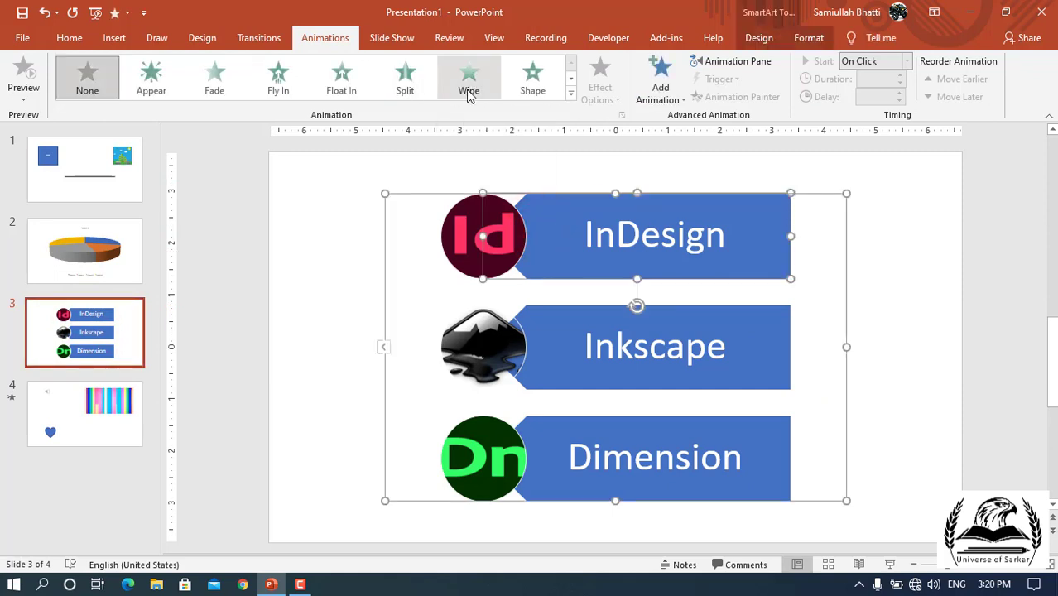
left_click(467, 91)
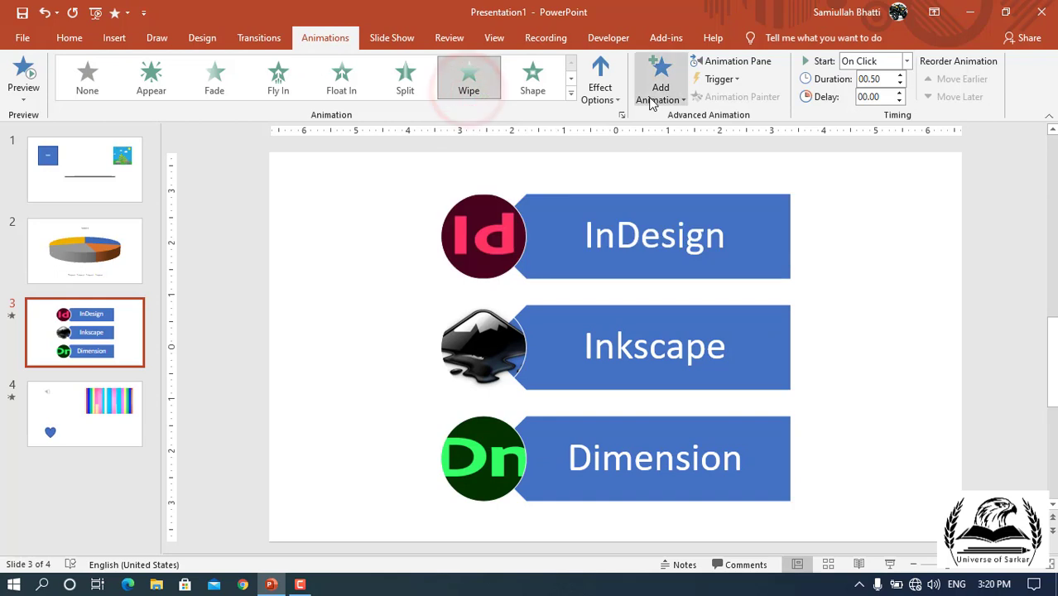
- Set the diagram's Wipe to come From Left, with items sequenced One by One
left_click(601, 89)
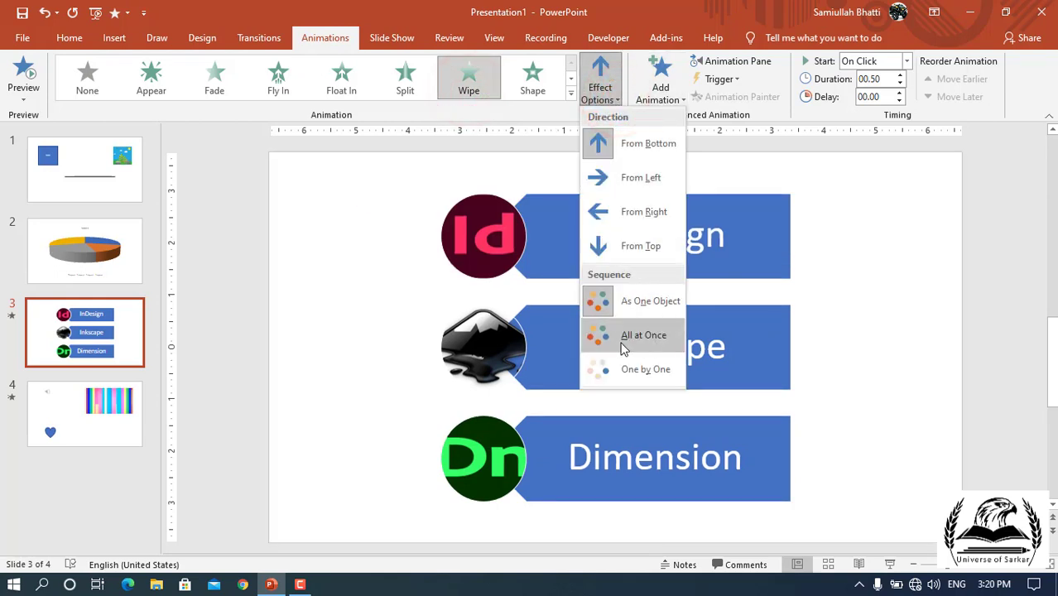
left_click(642, 304)
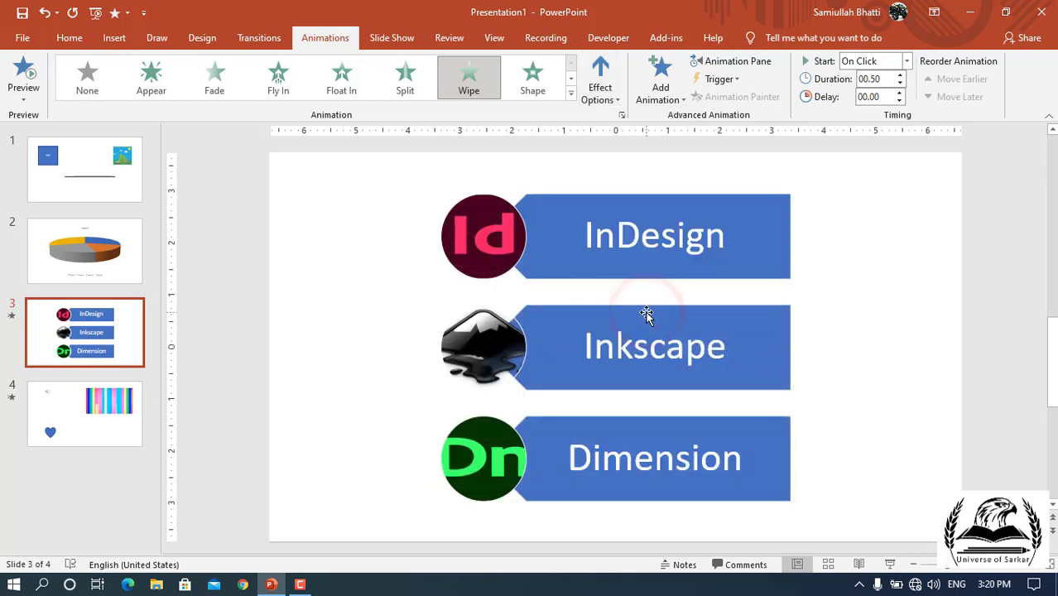
left_click(611, 100)
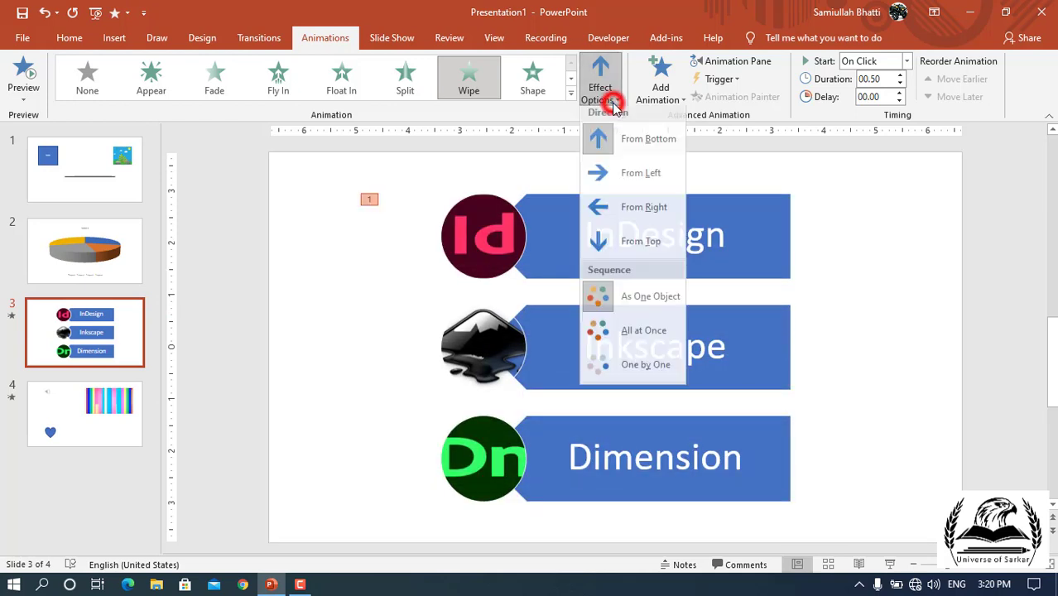
left_click(626, 194)
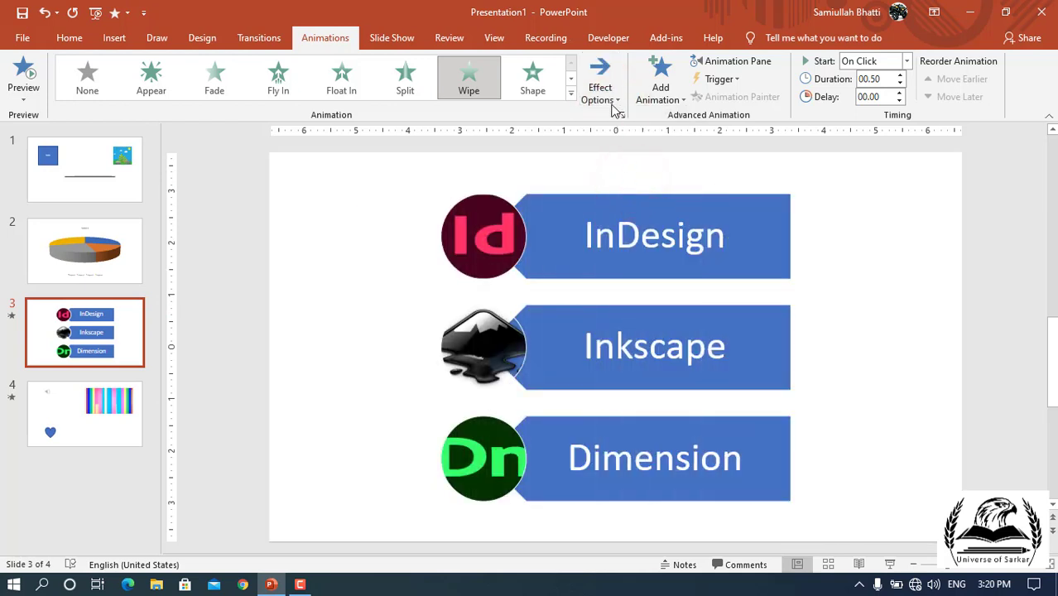
left_click(613, 101)
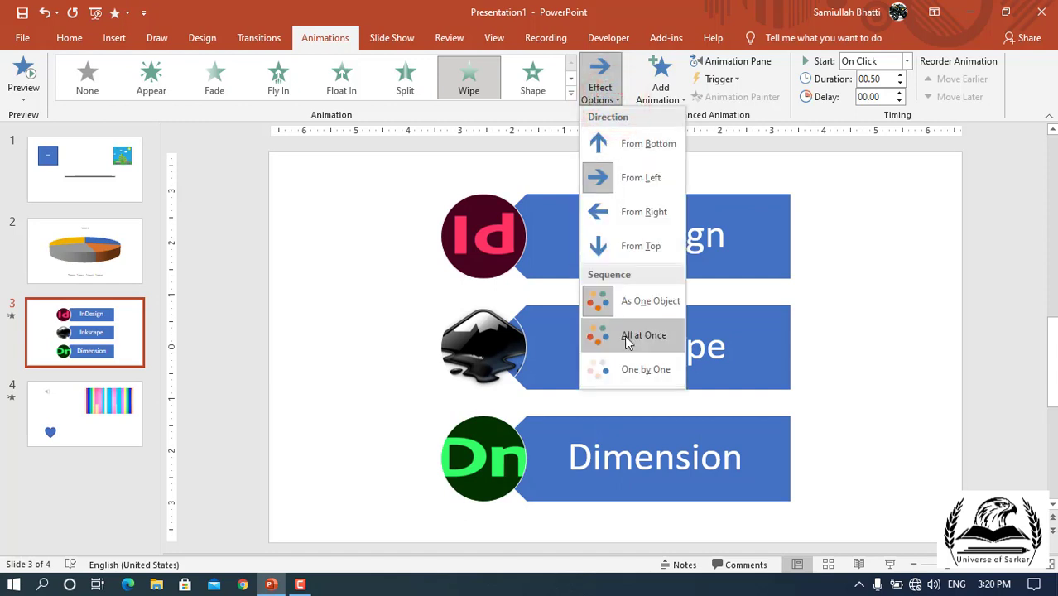
left_click(627, 340)
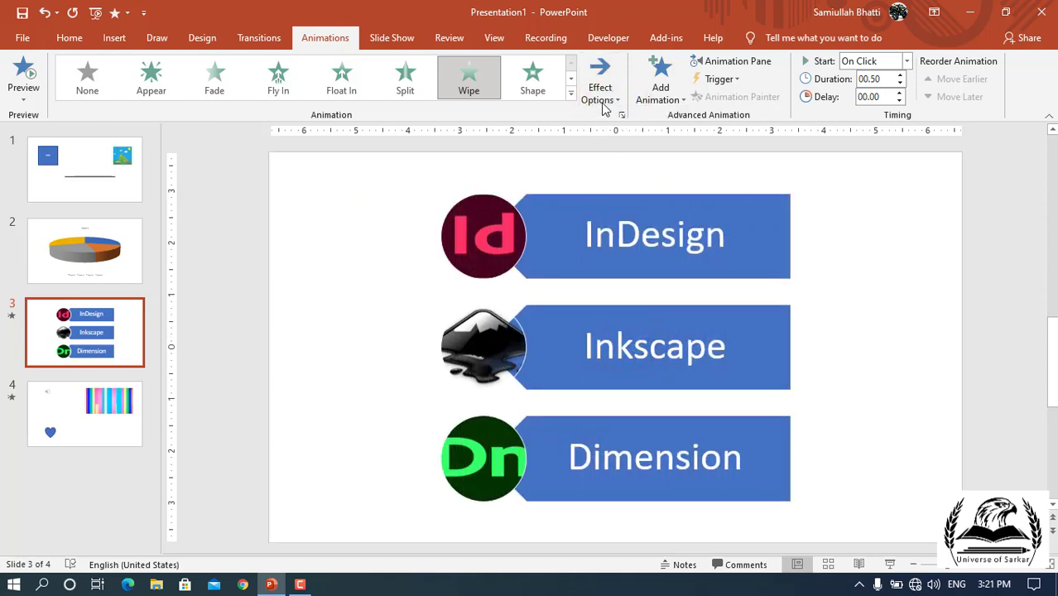
left_click(600, 98)
left_click(615, 364)
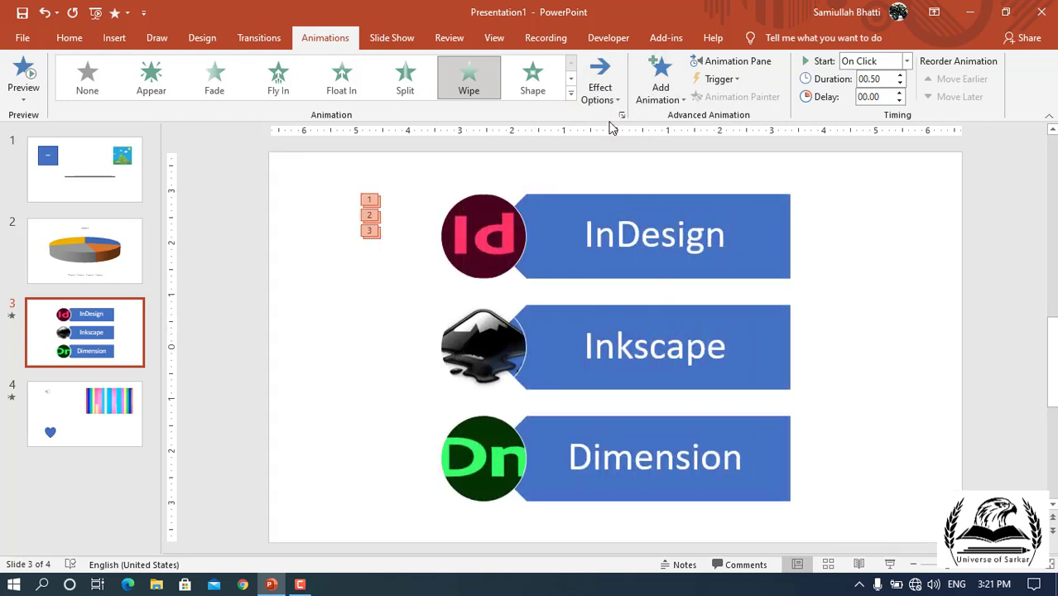
- Check the Trigger choices without picking one, then go to slide 4
left_click(739, 86)
mouse_move(745, 98)
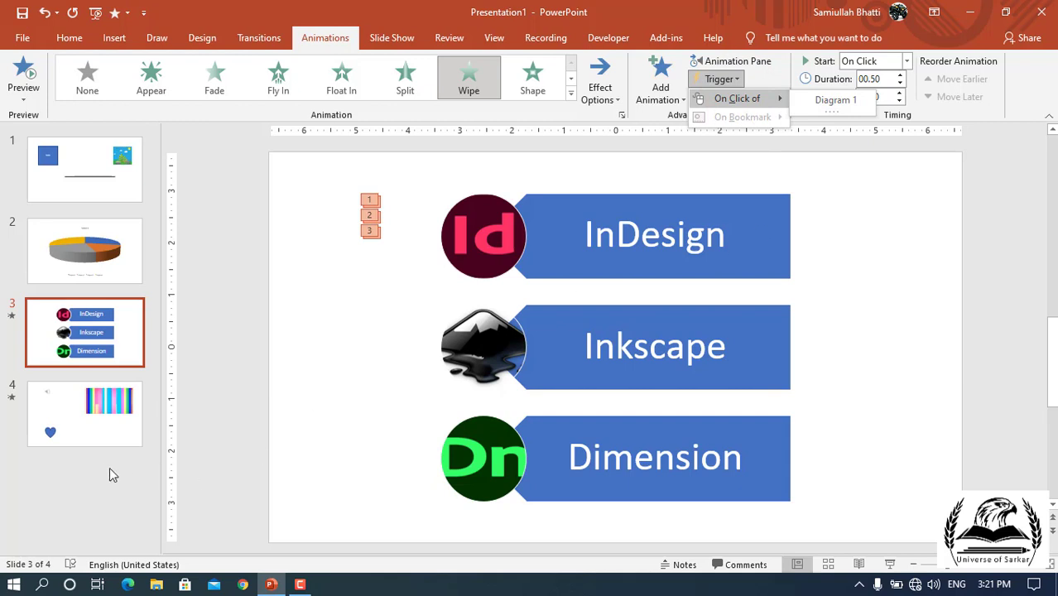
left_click(114, 407)
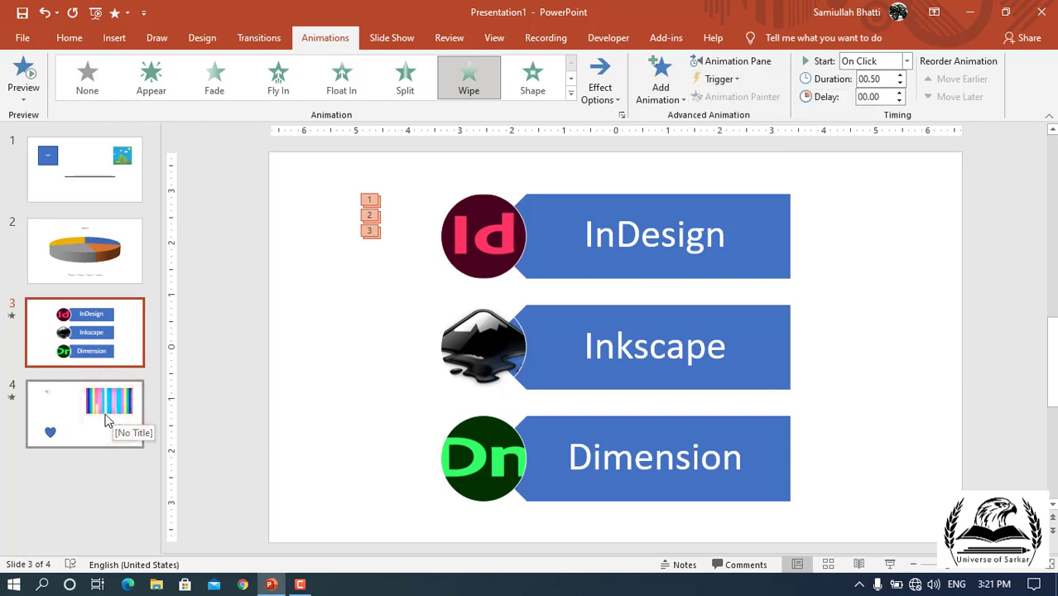
left_click(99, 417)
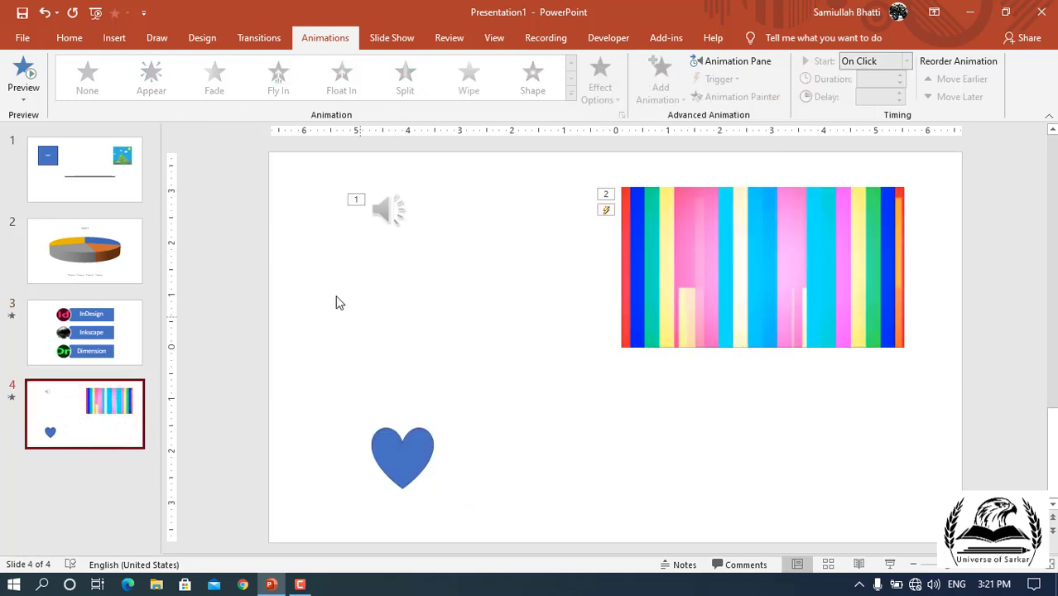
- Give the blue heart on slide 4 a Lines motion path heading Right
mouse_move(394, 196)
left_click(405, 465)
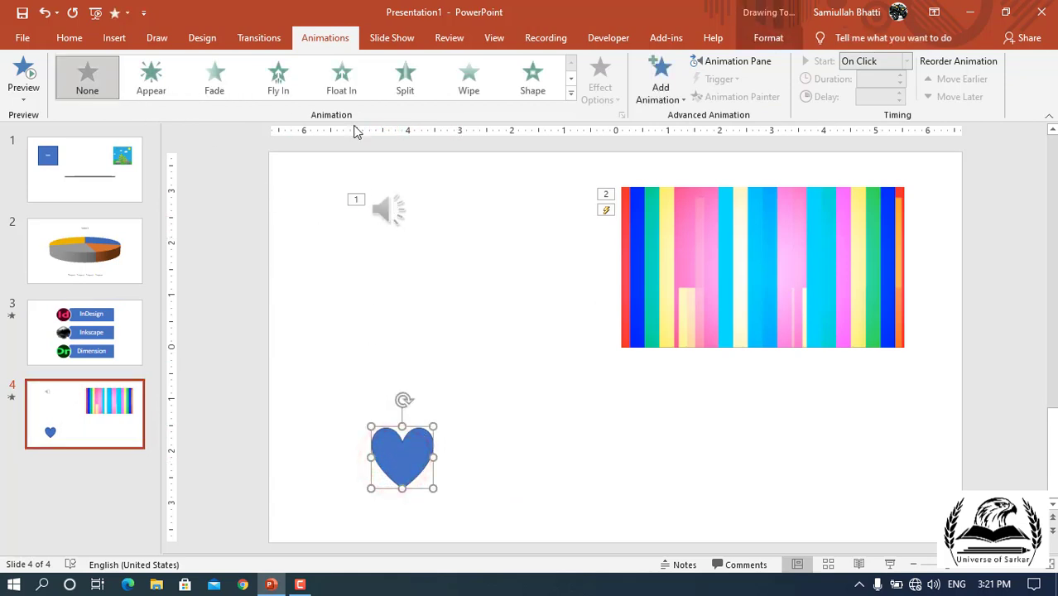
left_click(571, 93)
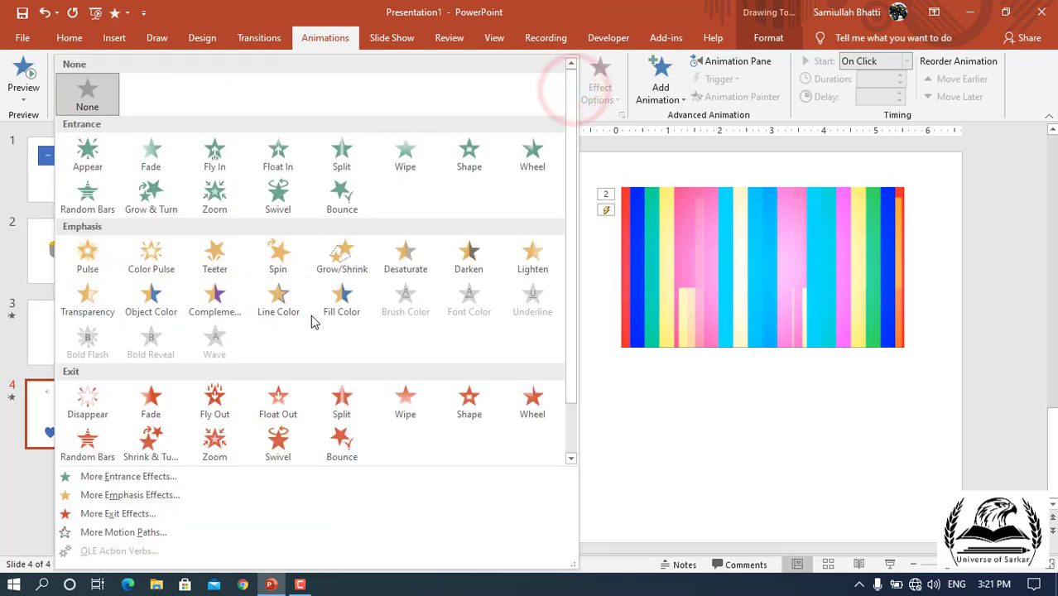
scroll(190, 372, "down", 1)
left_click(87, 447)
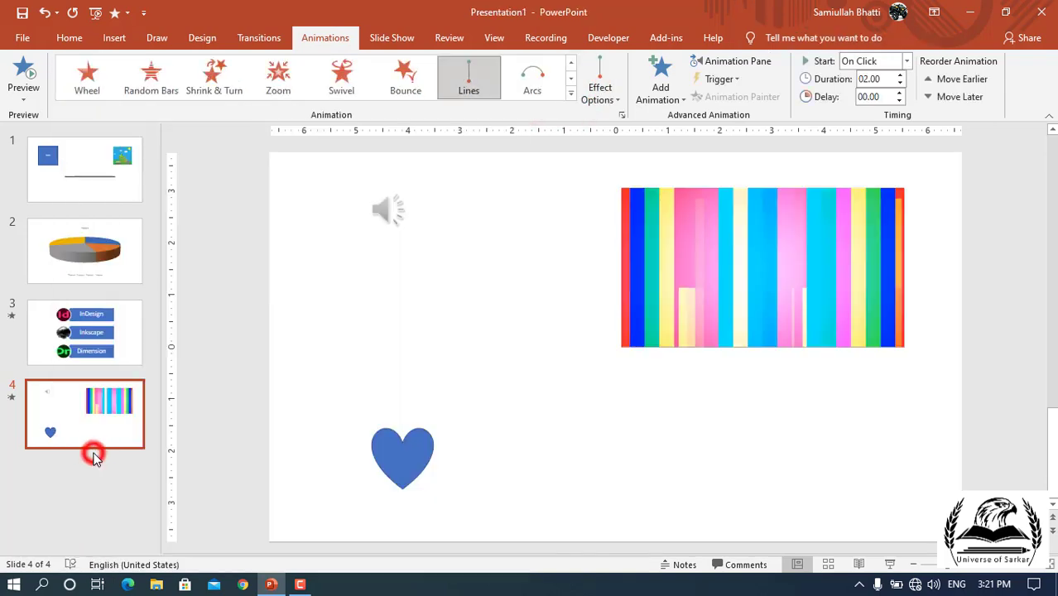
left_click(613, 101)
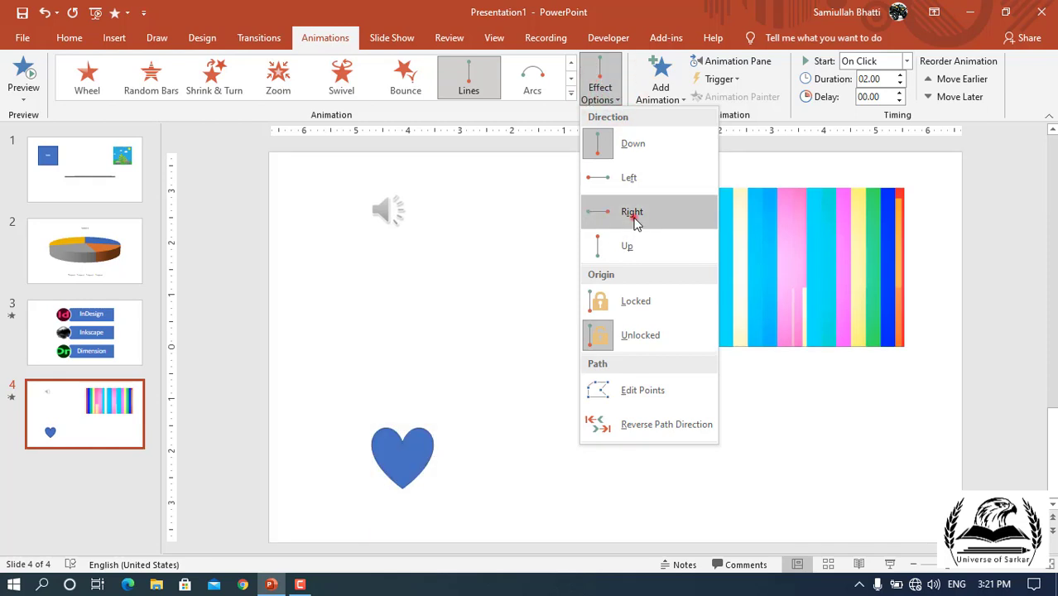
left_click(633, 216)
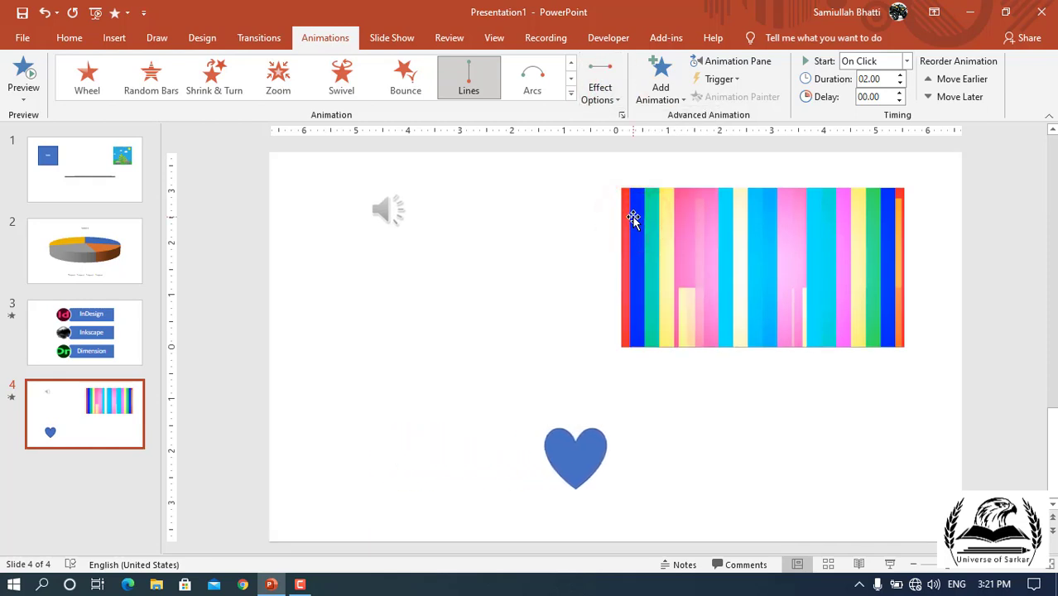
mouse_move(399, 205)
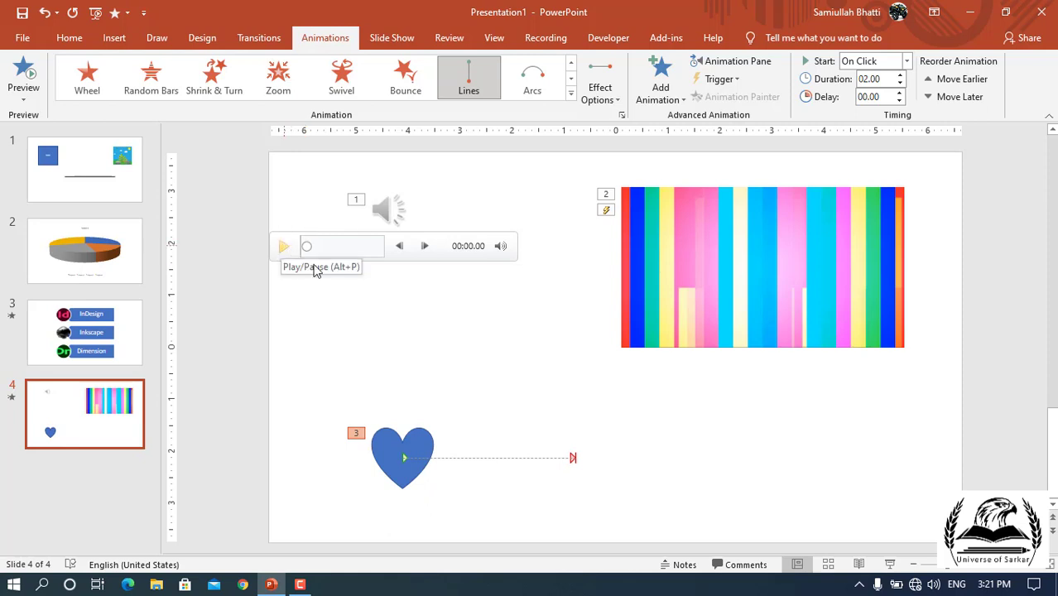
- Make the heart's motion path trigger on Bookmark 1 of the audio clip
left_click(735, 78)
mouse_move(736, 118)
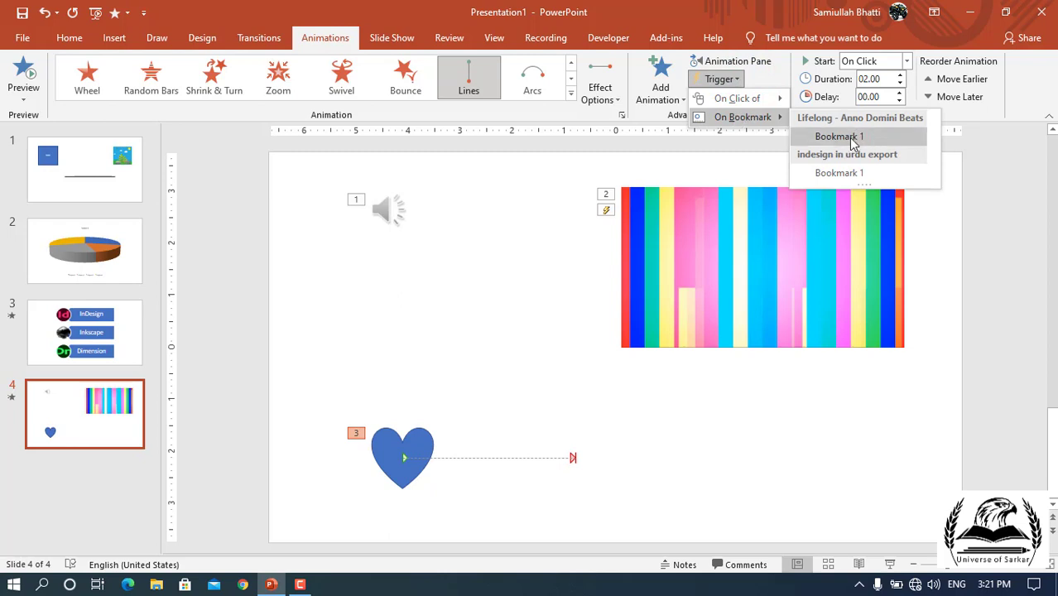
left_click(838, 136)
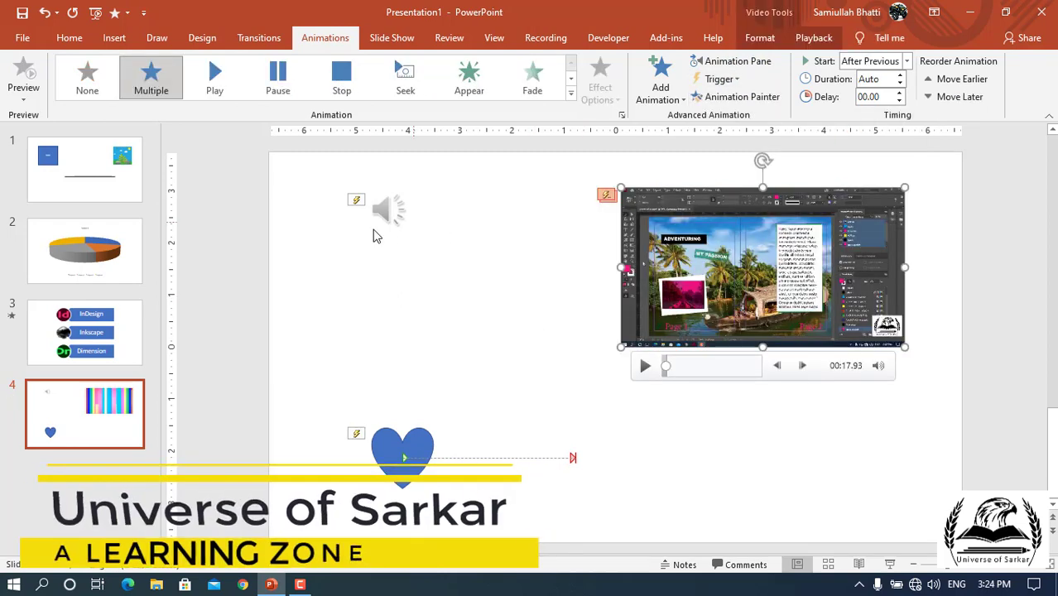
- Review the video's trigger choices and the audio's Playback bookmark options, then return to Animations
left_click(732, 78)
mouse_move(746, 120)
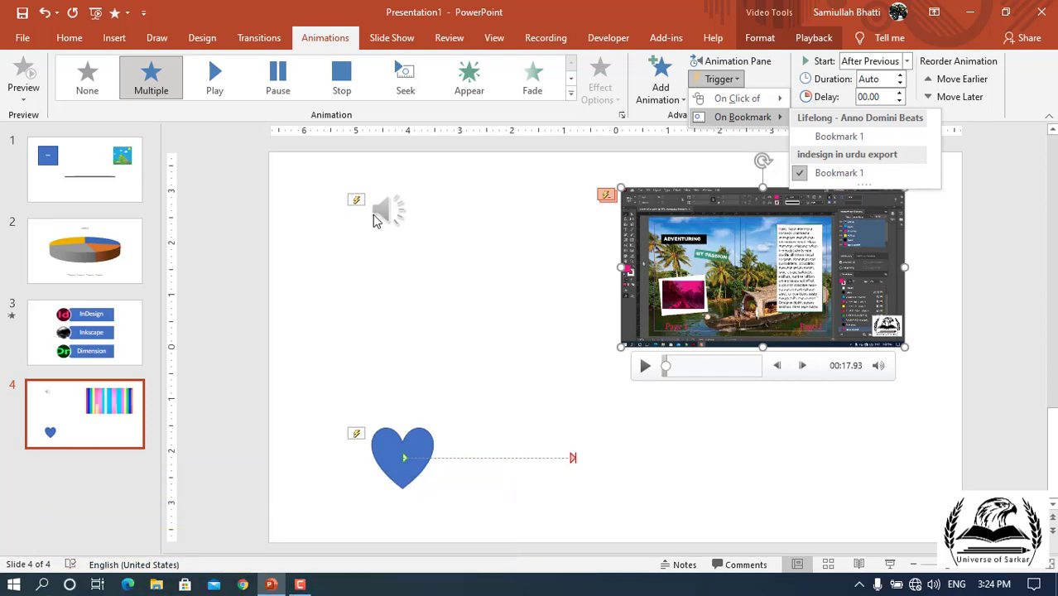
left_click(386, 211)
left_click(385, 211)
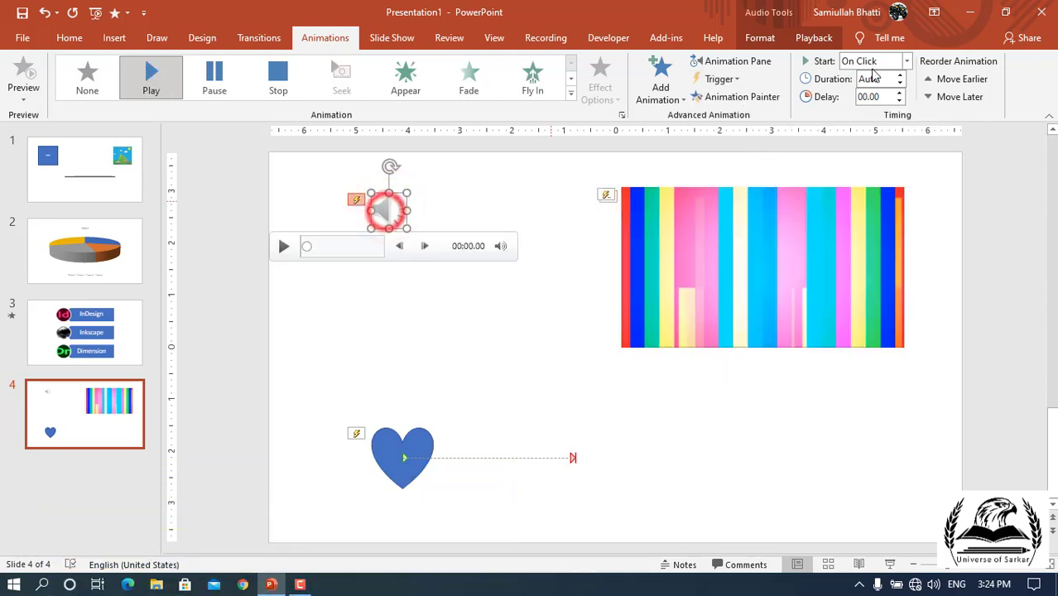
left_click(759, 38)
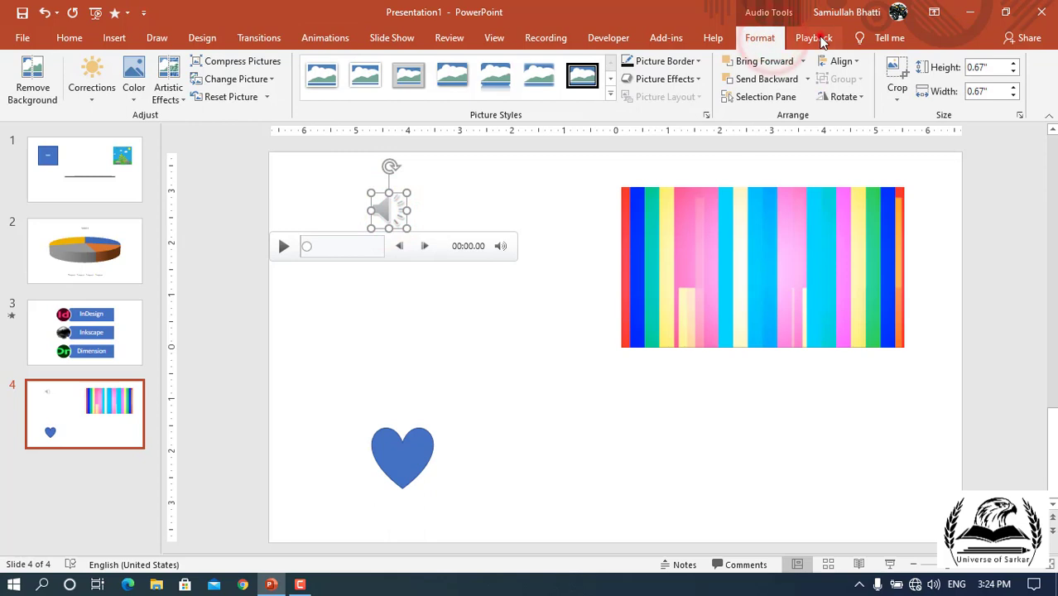
left_click(813, 38)
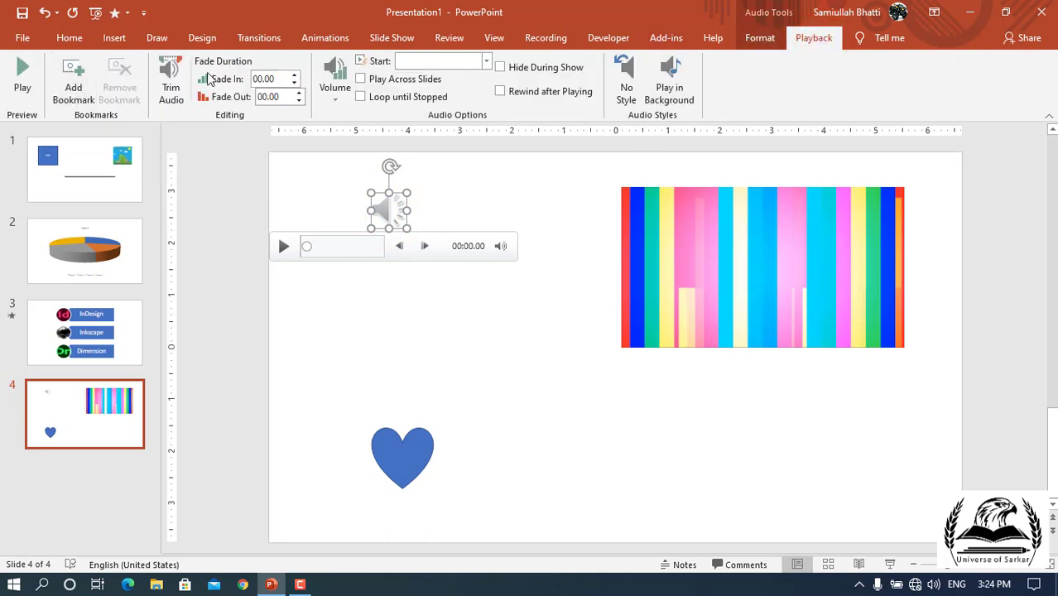
left_click(313, 37)
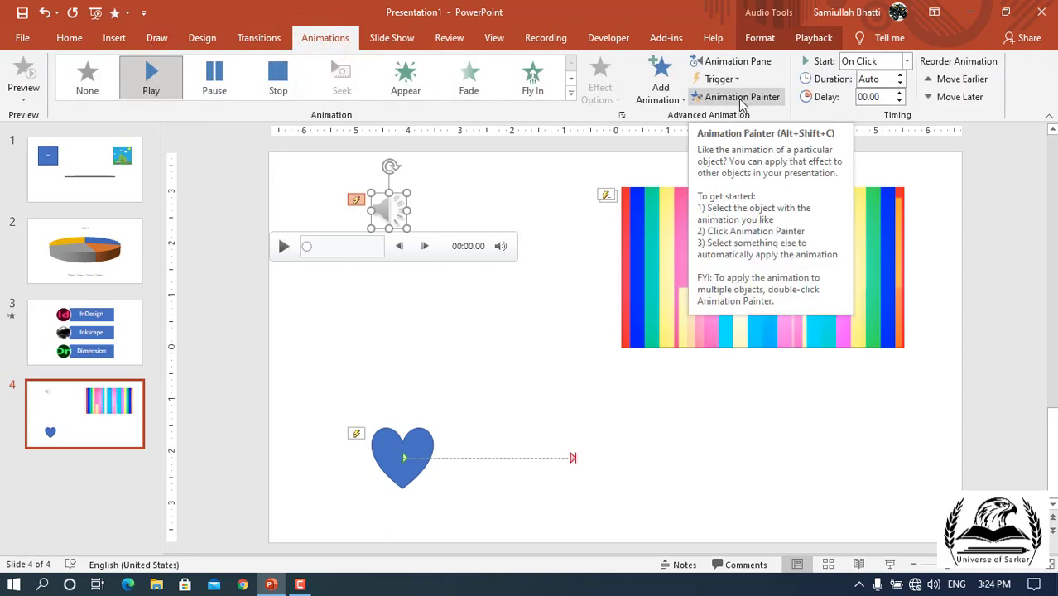
- On slide 1, give the blue Sami rectangle a Wipe entrance
left_click(742, 97)
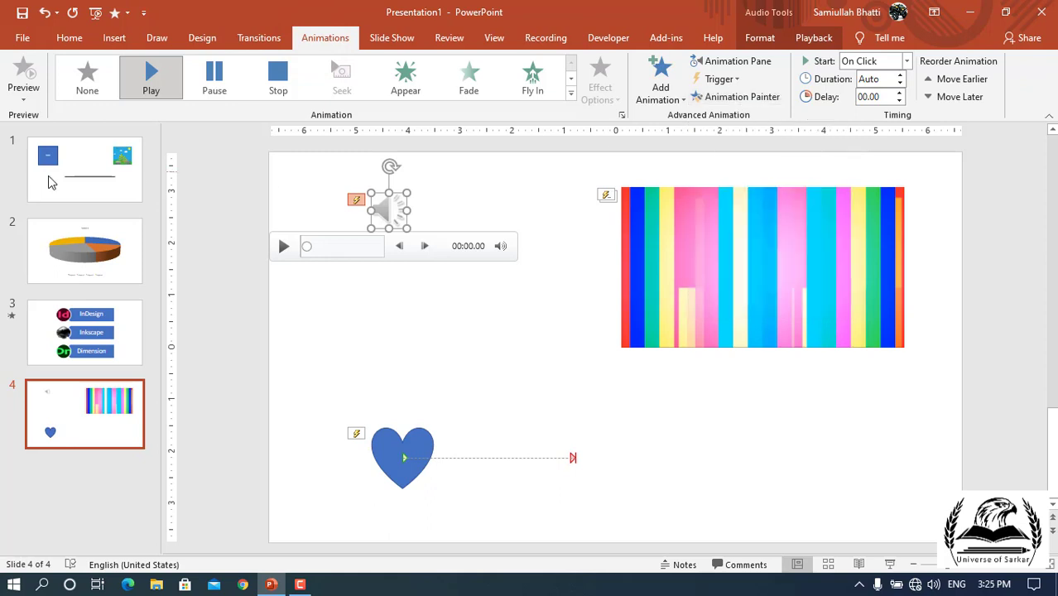
left_click(71, 174)
left_click(404, 272)
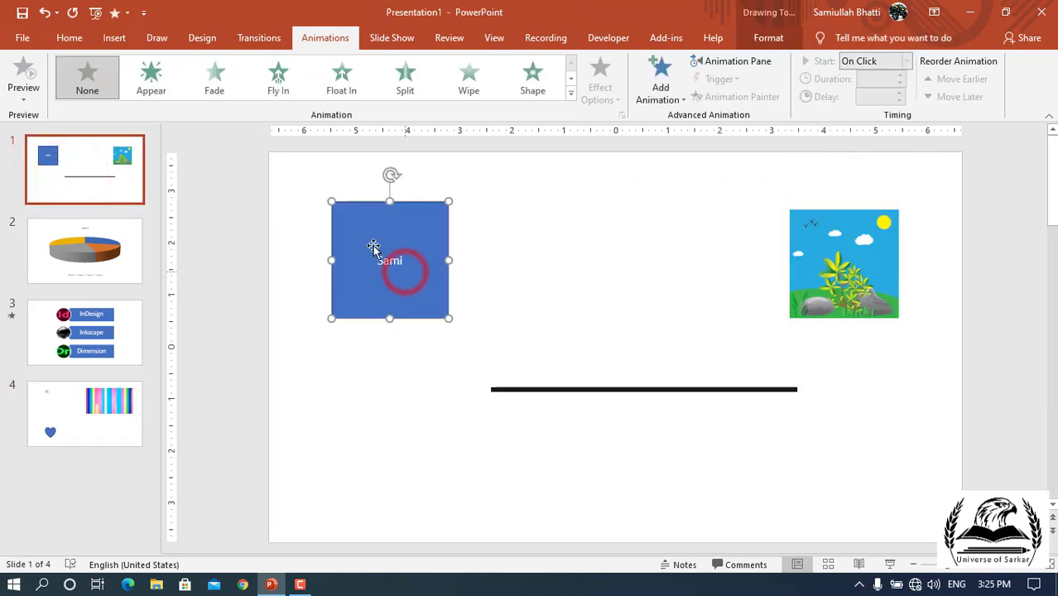
left_click(469, 80)
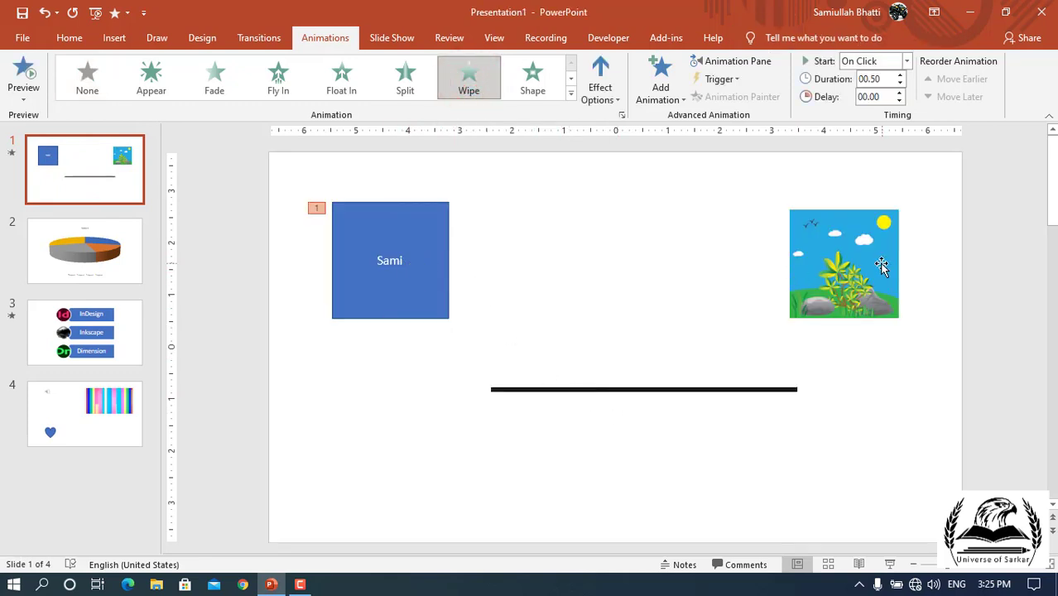
- Copy the Wipe with Animation Painter onto the landscape picture and then the black line
left_click(425, 230)
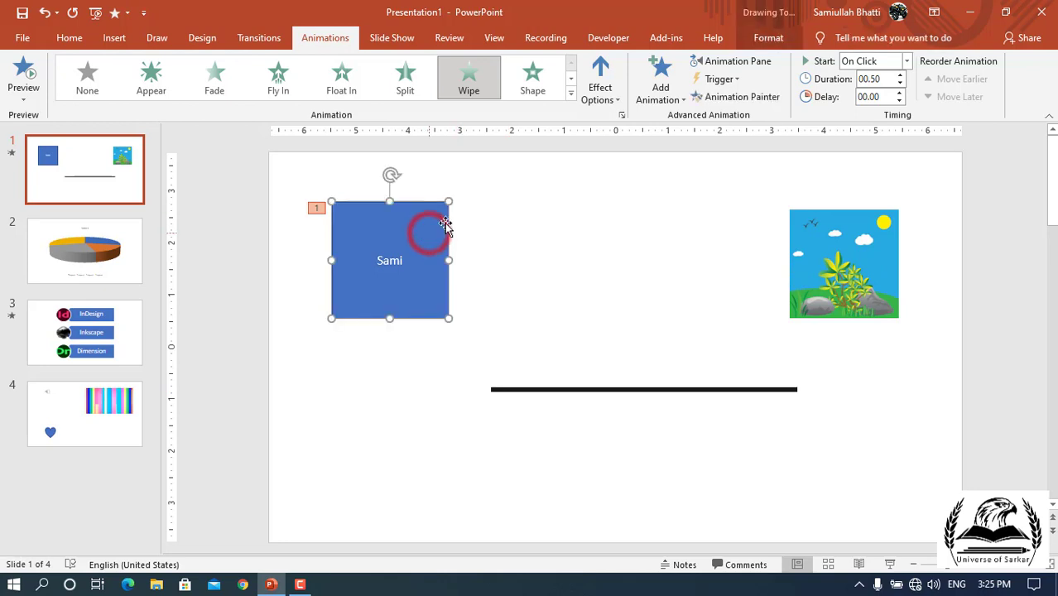
left_click(712, 97)
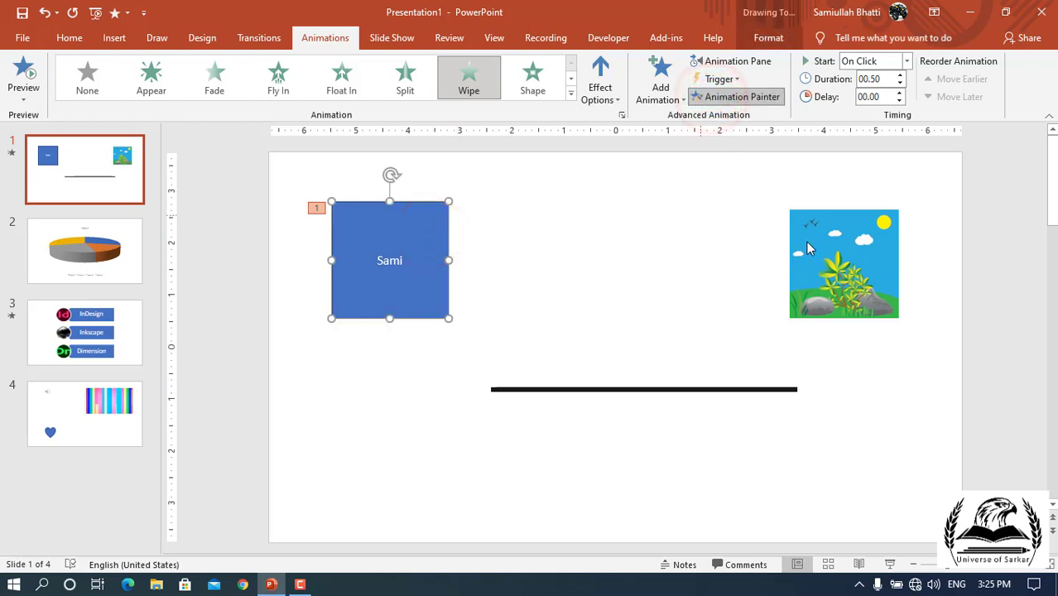
left_click(844, 262)
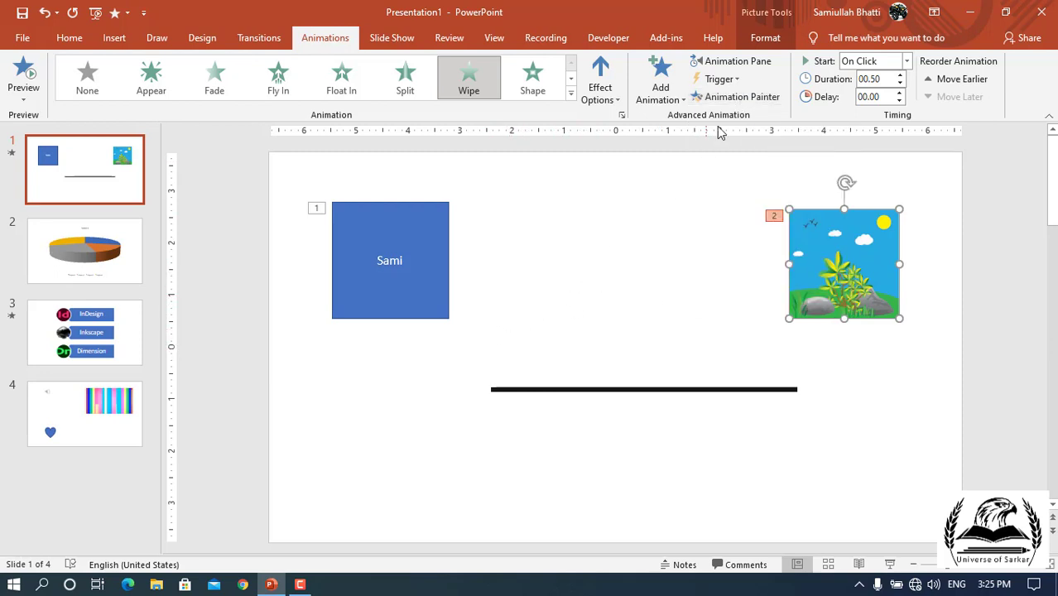
left_click(733, 97)
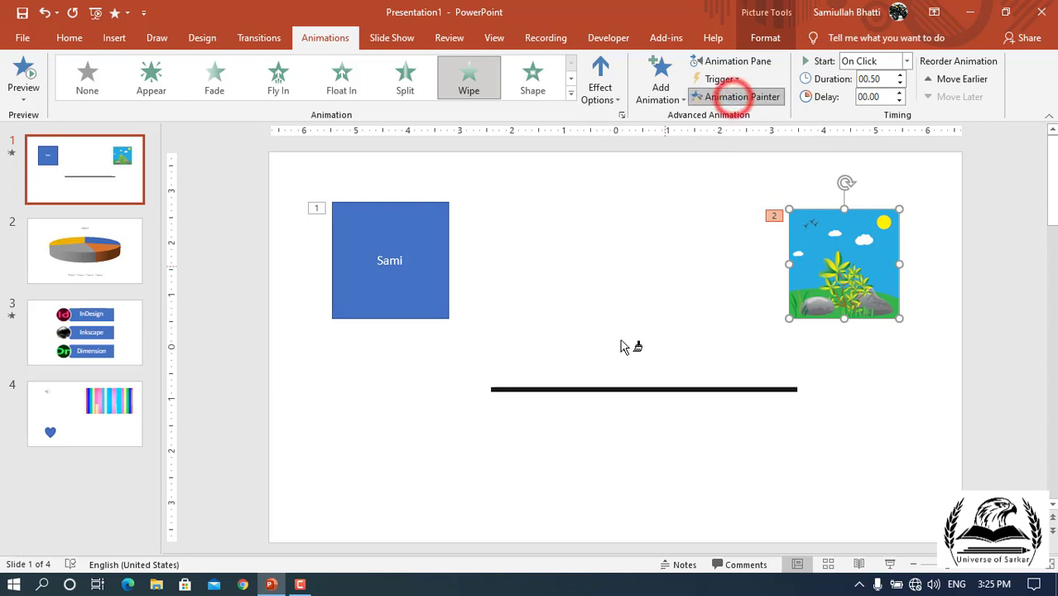
left_click(609, 390)
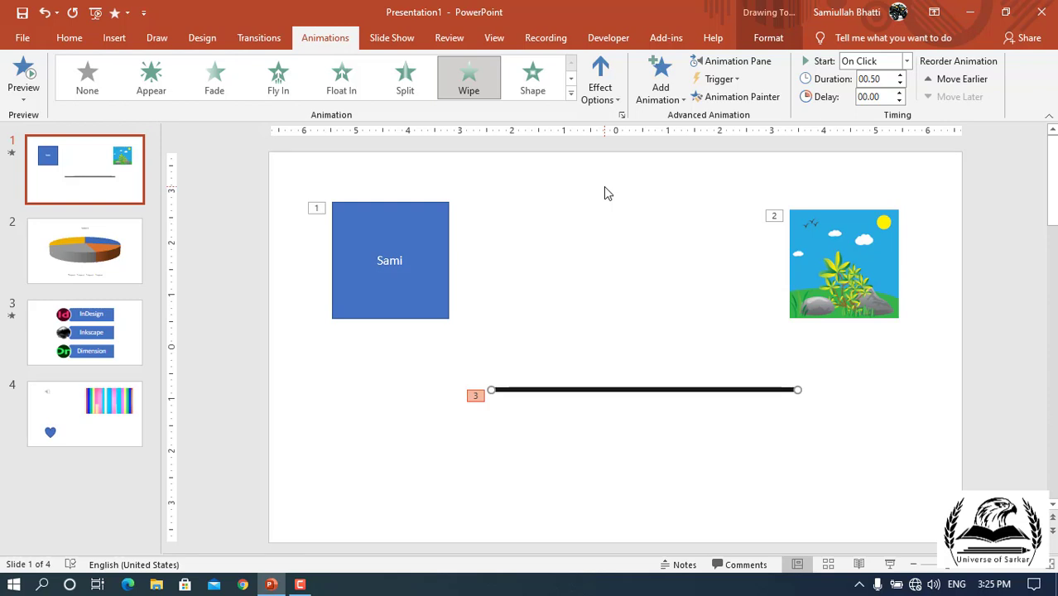
left_click(571, 93)
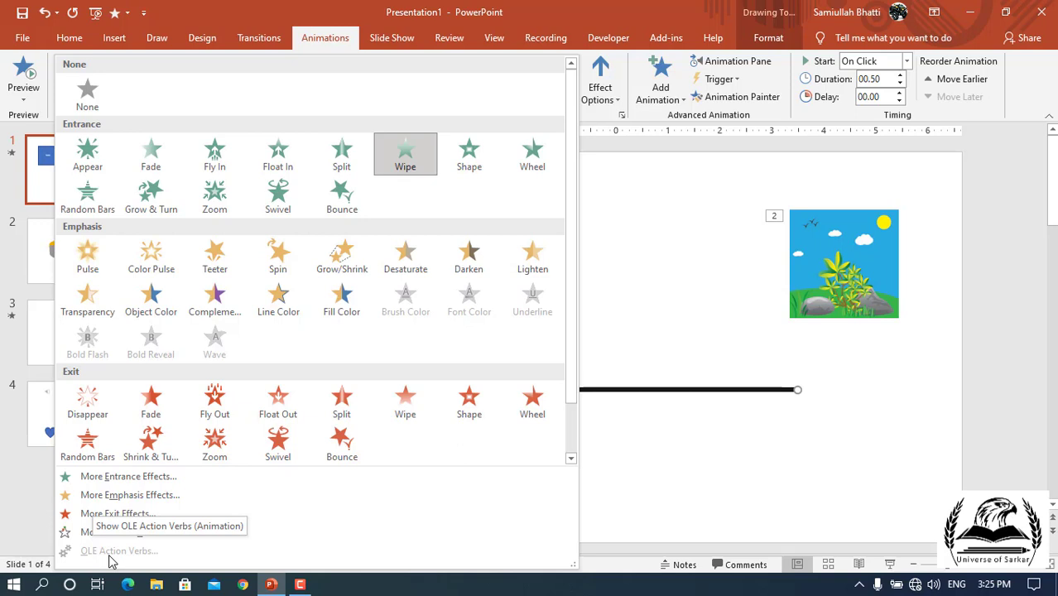
left_click(676, 266)
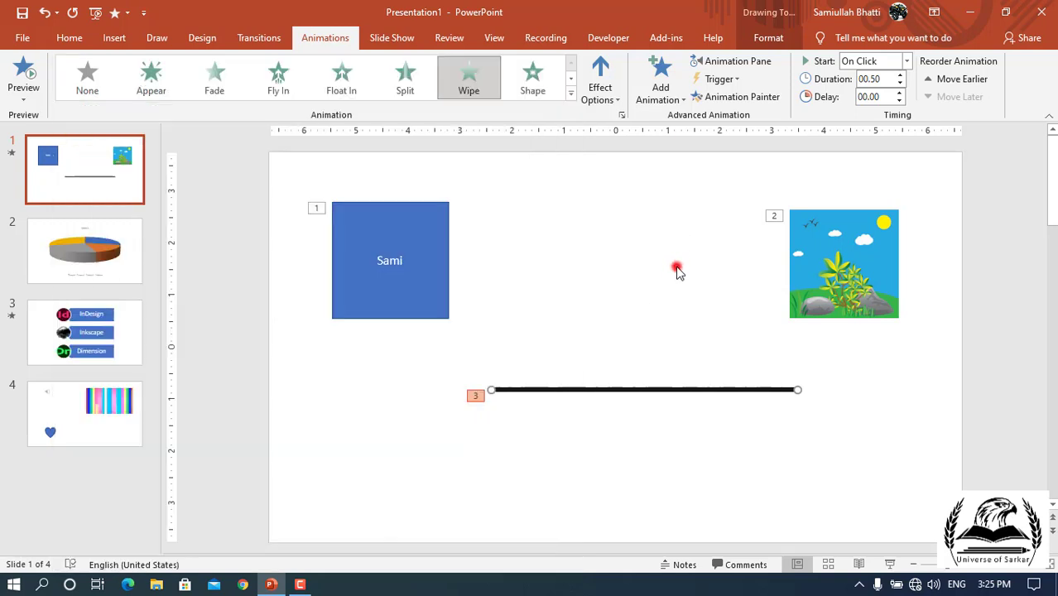
- Add a new slide 5 after slide 4 and delete its title and content placeholders
right_click(68, 497)
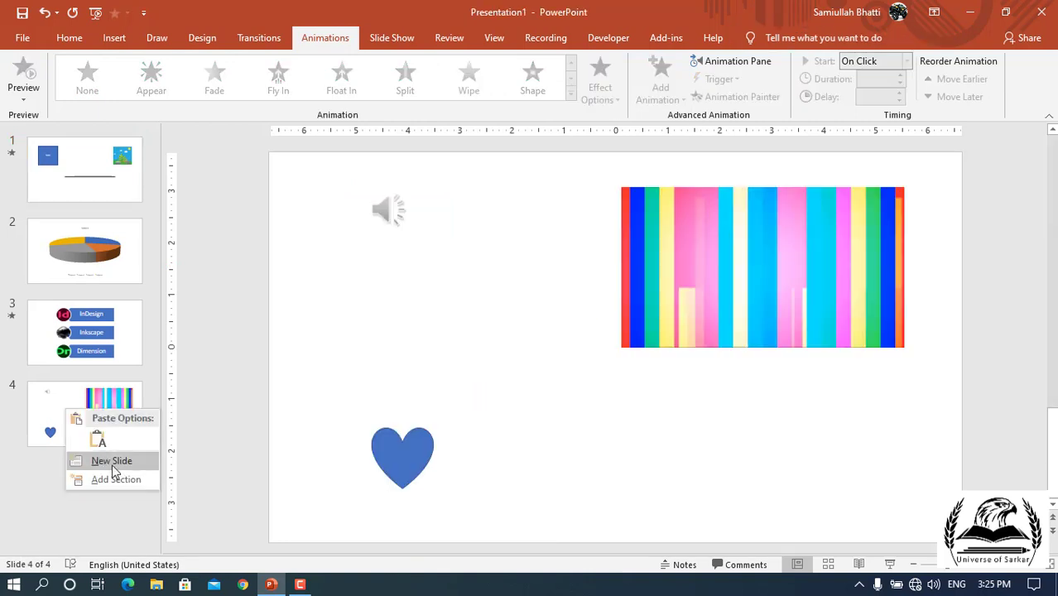
left_click(114, 467)
left_click(288, 200)
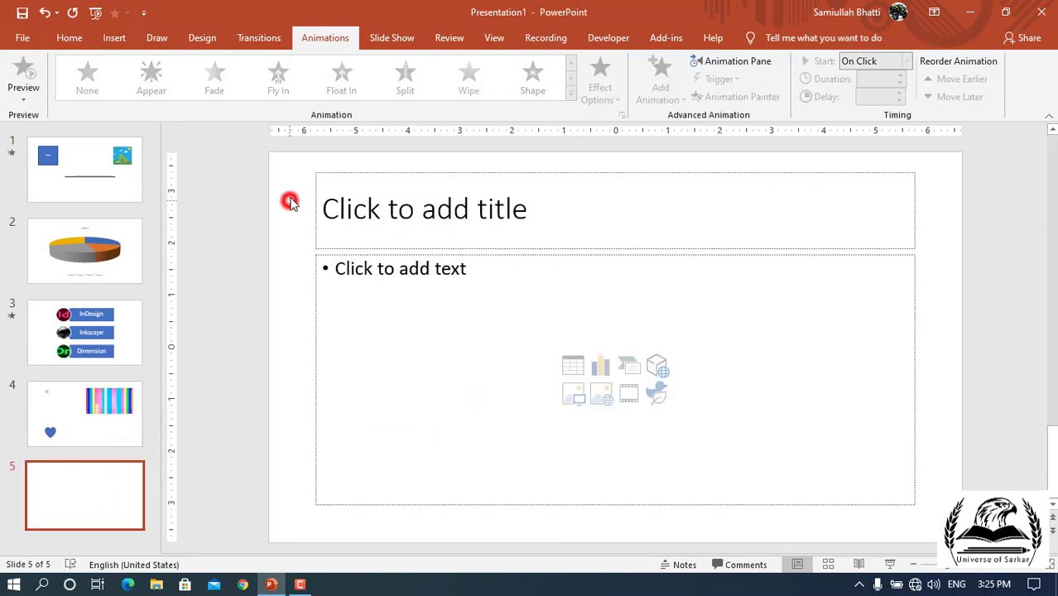
left_click_drag(293, 163, 959, 525)
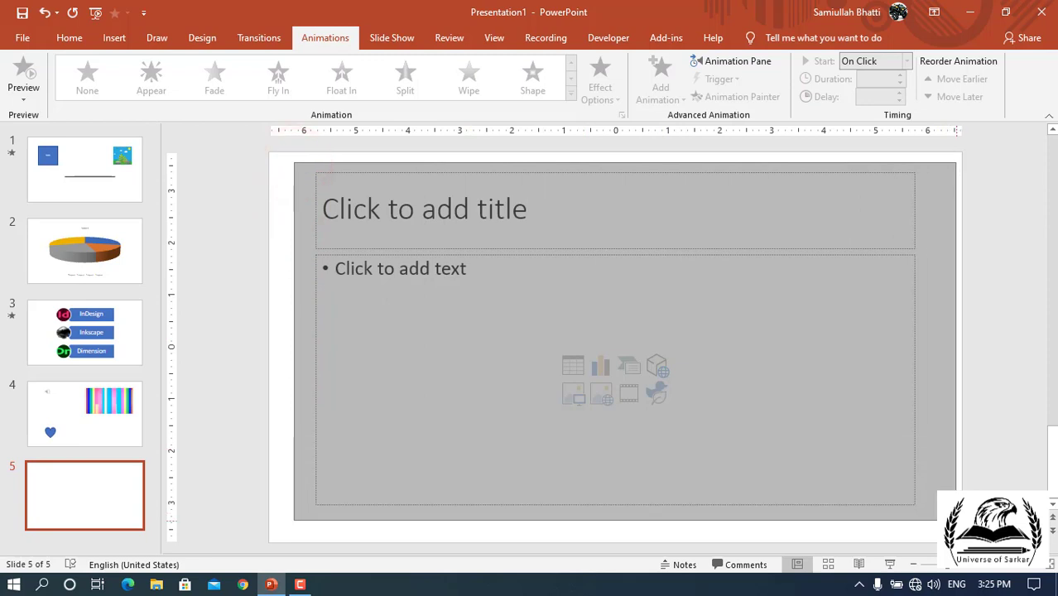
key("Delete")
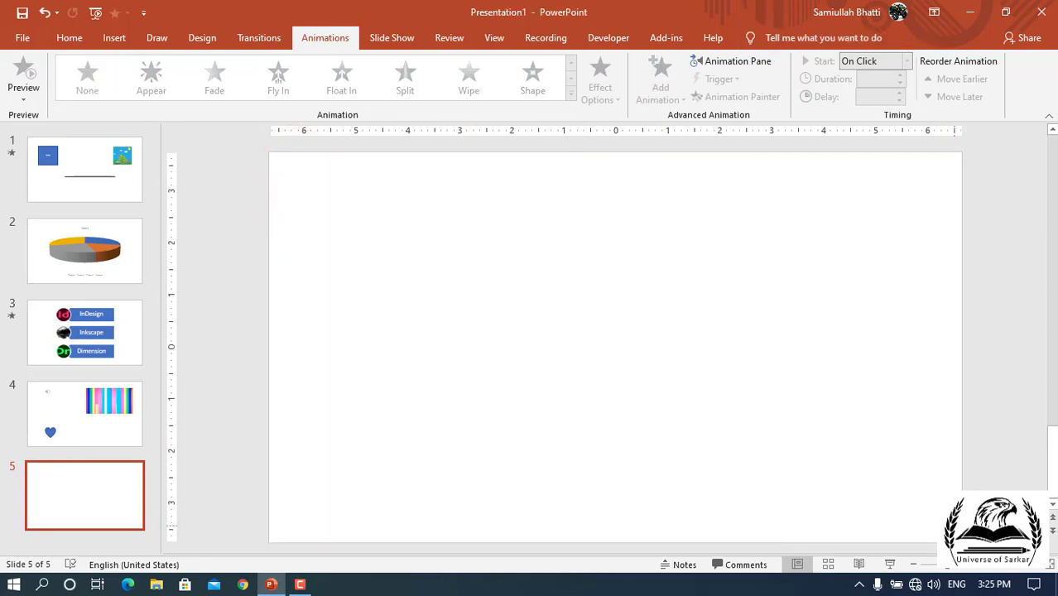
- Copy Book1.xlsx from the desktop and paste it onto slide 5 as an embedded object
left_click(969, 12)
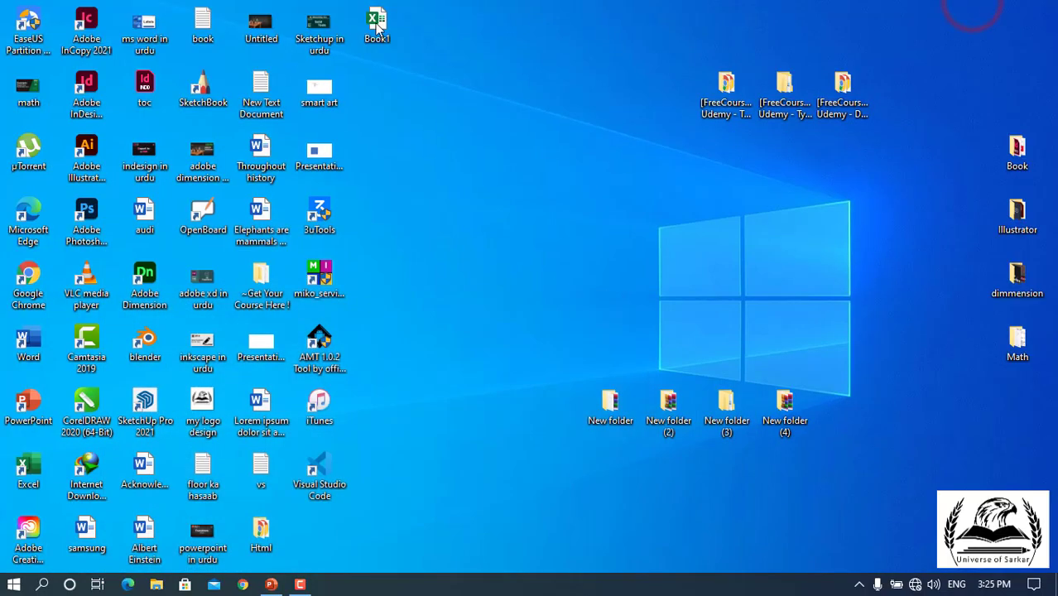
right_click(378, 25)
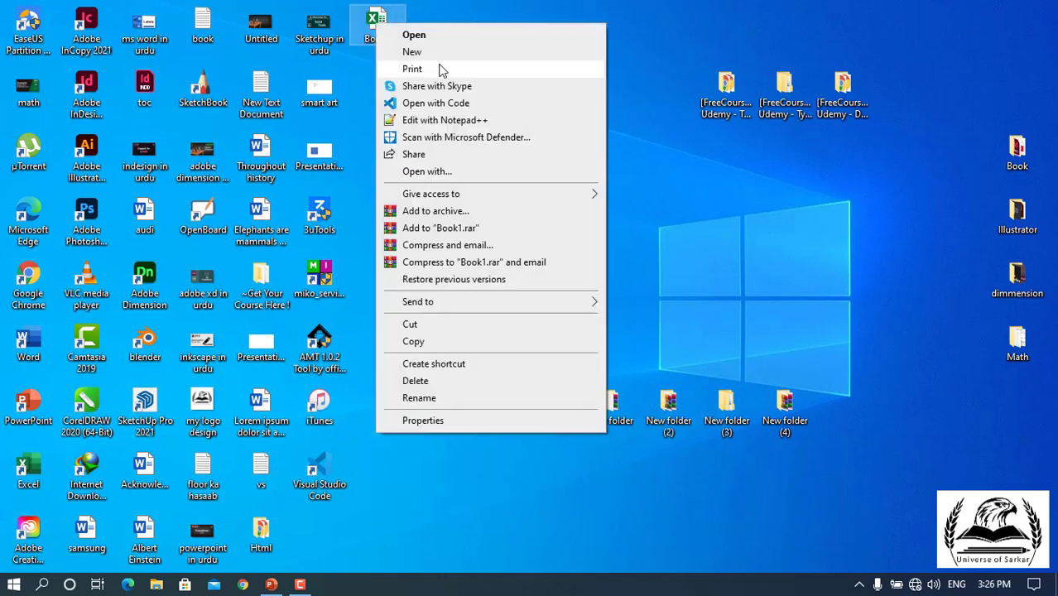
left_click(414, 342)
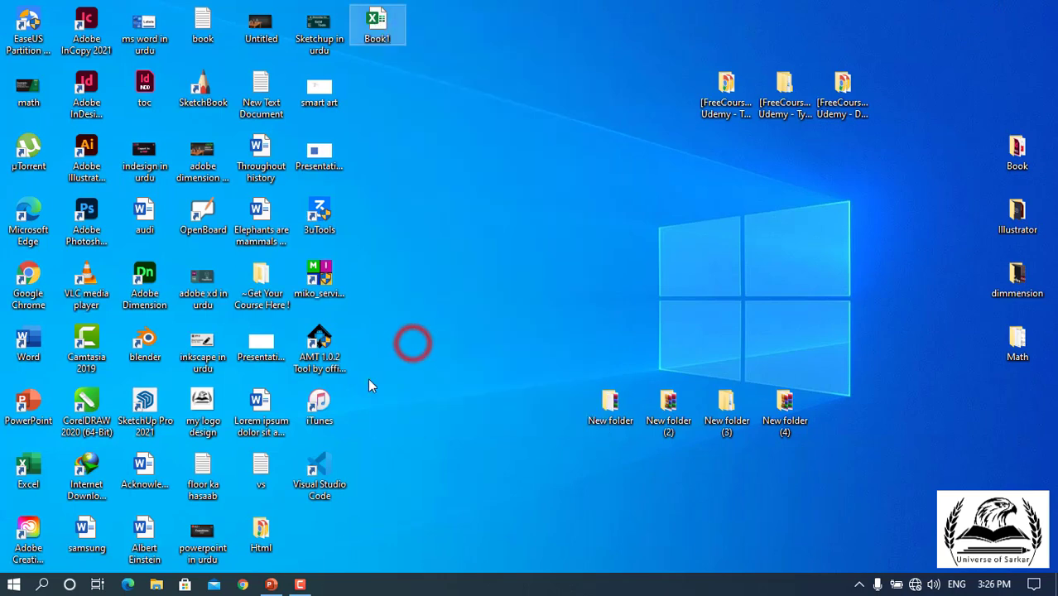
left_click(270, 584)
right_click(464, 464)
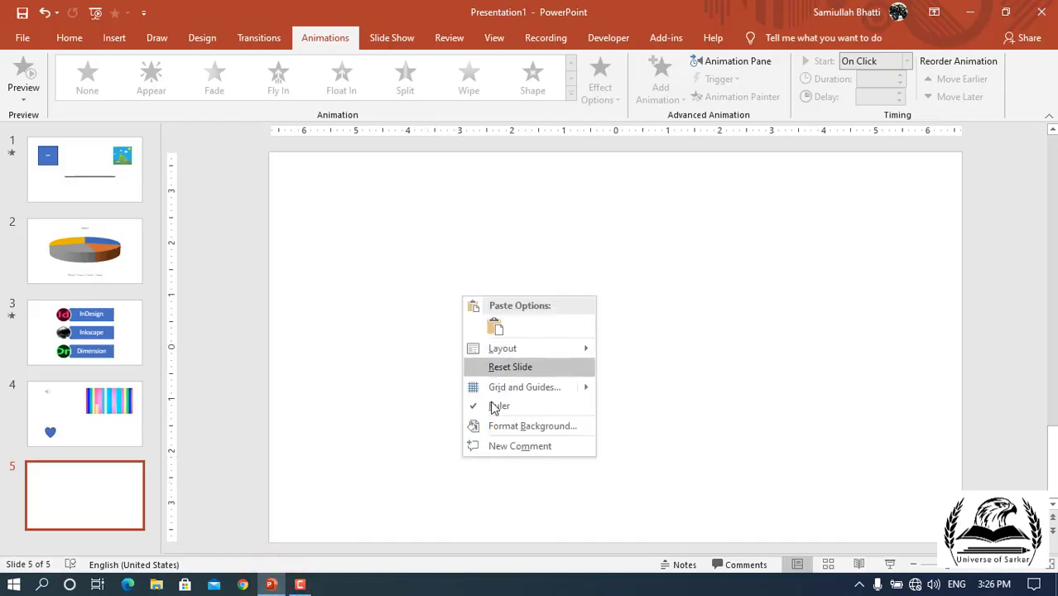
mouse_move(513, 345)
left_click(494, 327)
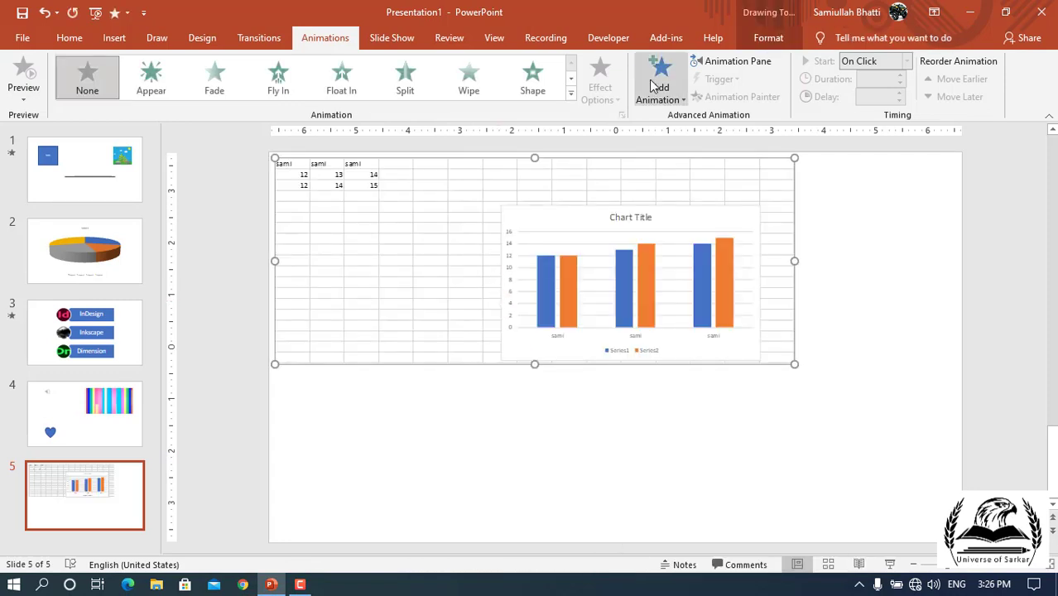
- Give the embedded Excel object an OLE Action Verbs animation using the Open verb
left_click(571, 95)
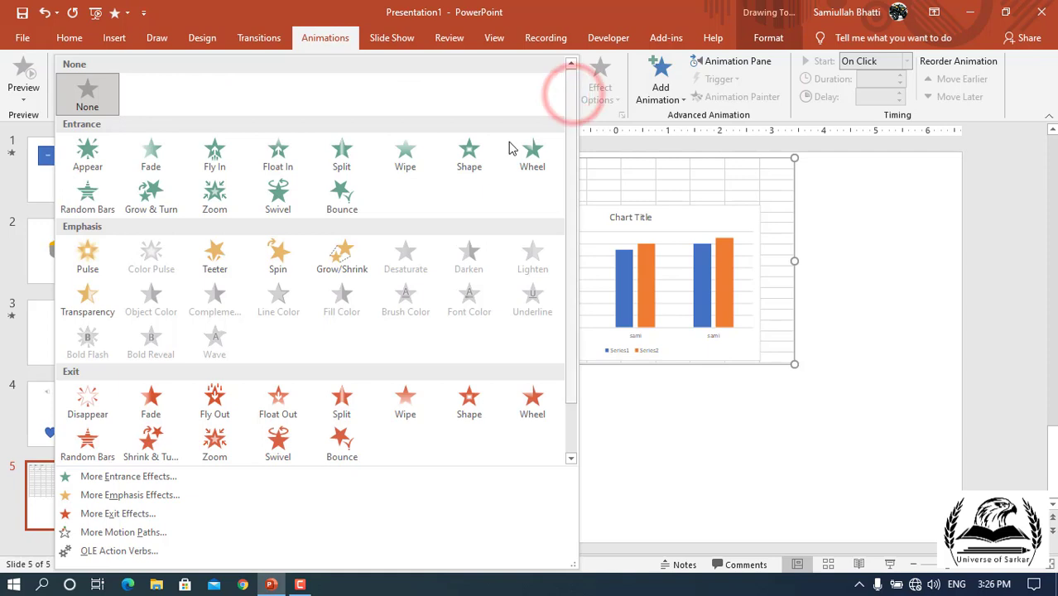
left_click(112, 551)
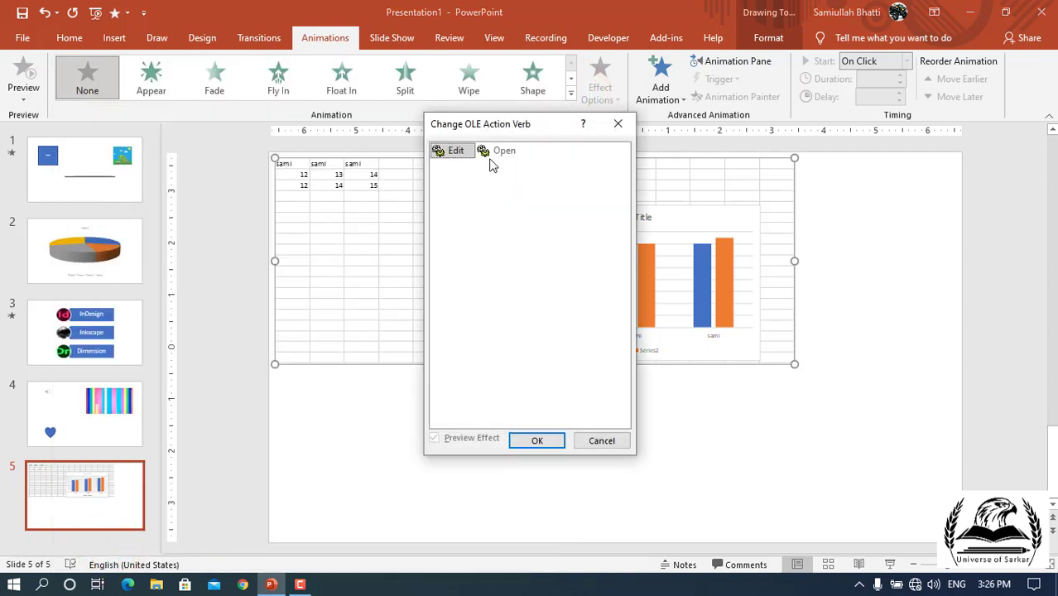
left_click(498, 156)
left_click(522, 440)
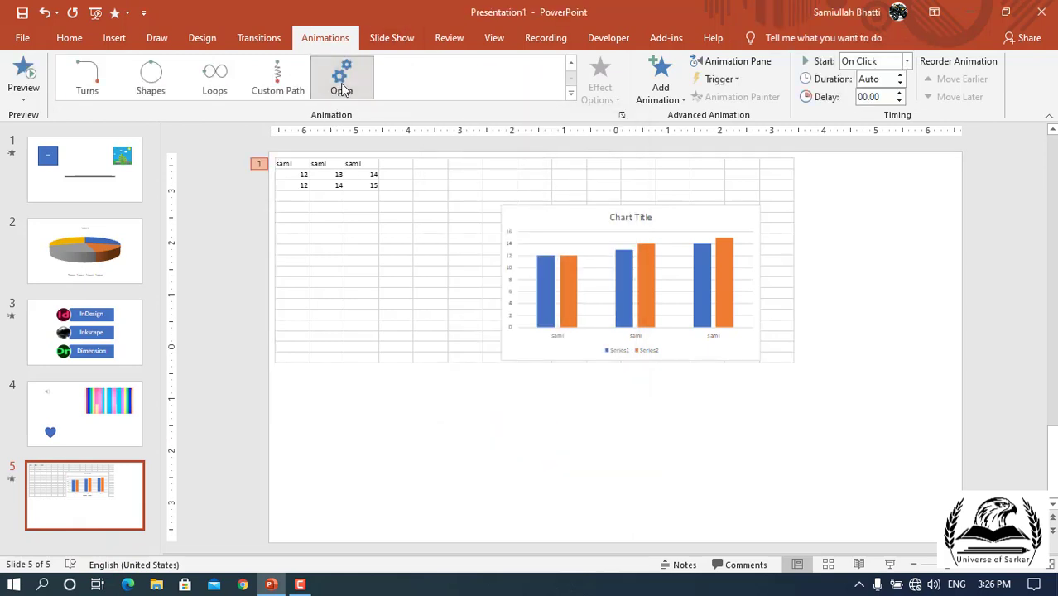
- Change the OLE action verb to Edit, preview the effect, and deselect the object
left_click(569, 94)
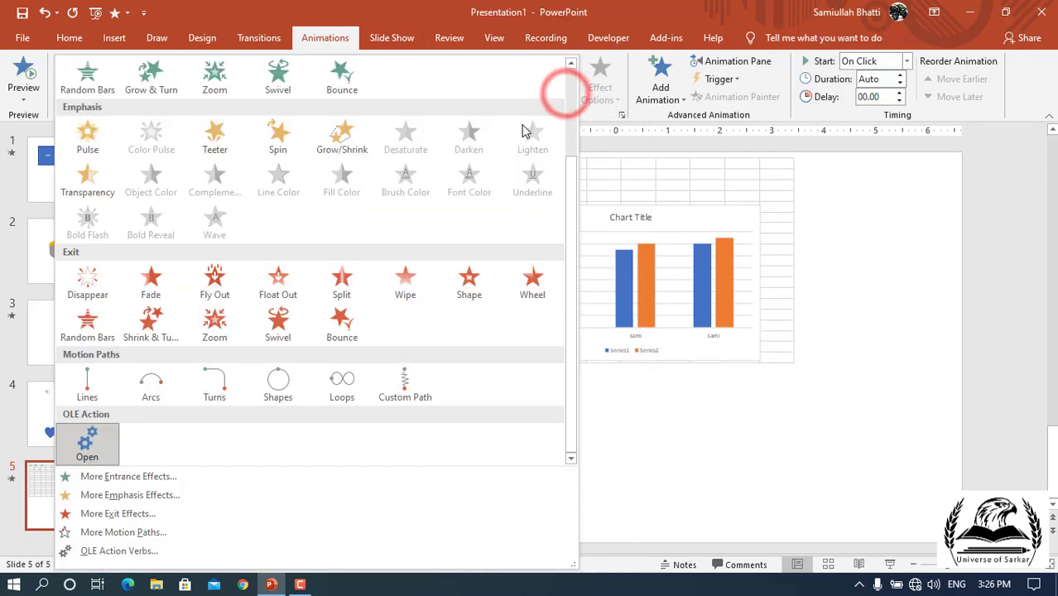
left_click(106, 550)
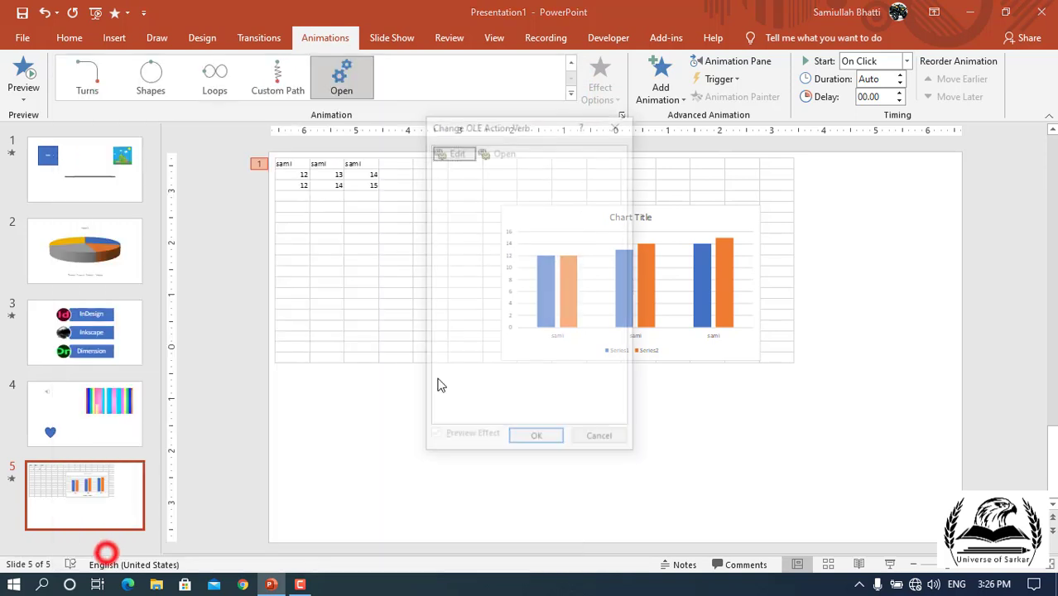
left_click(533, 435)
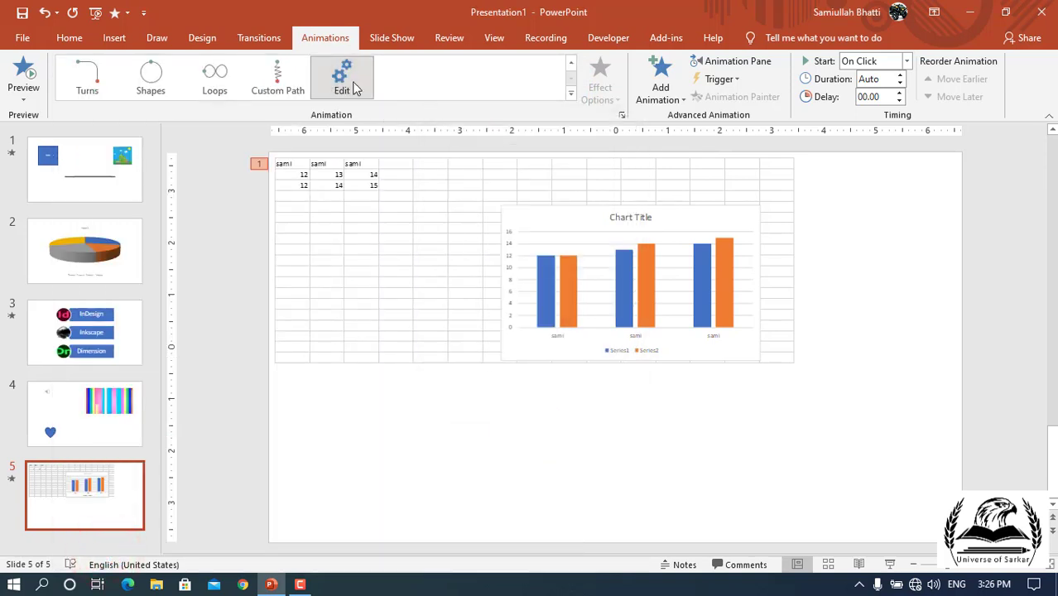
left_click(351, 84)
left_click(348, 83)
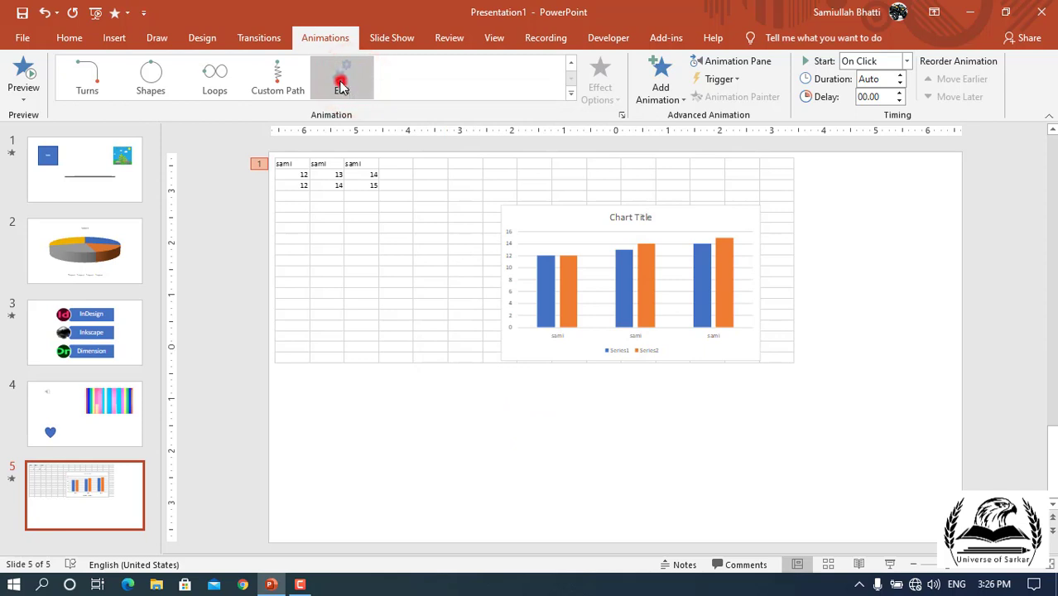
left_click(402, 420)
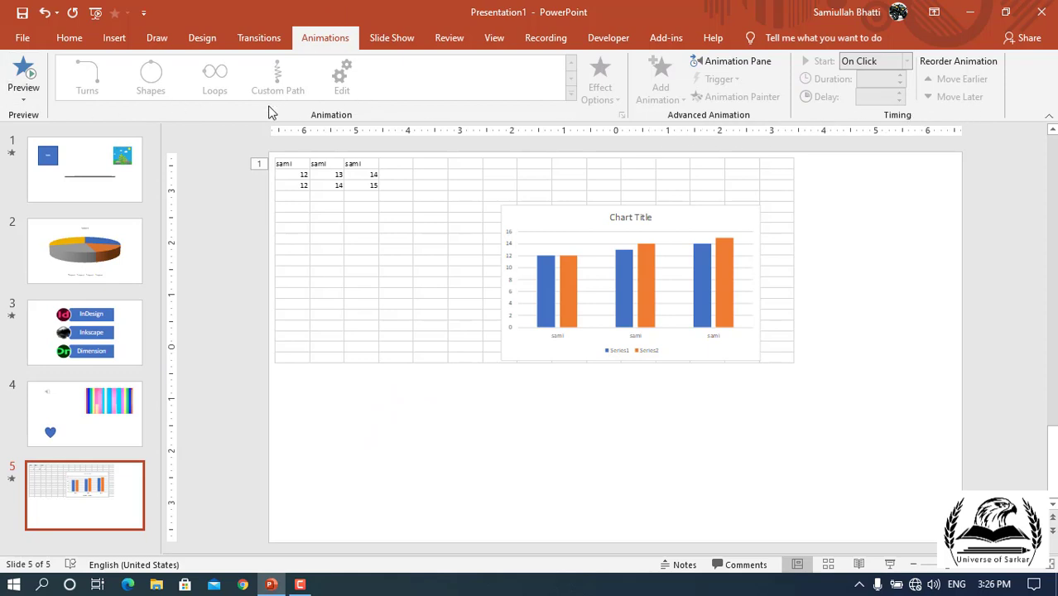
- Select the InDesign, Inkscape and Dimension graphic on slide 3 and browse Add Animation without adding anything
left_click(96, 341)
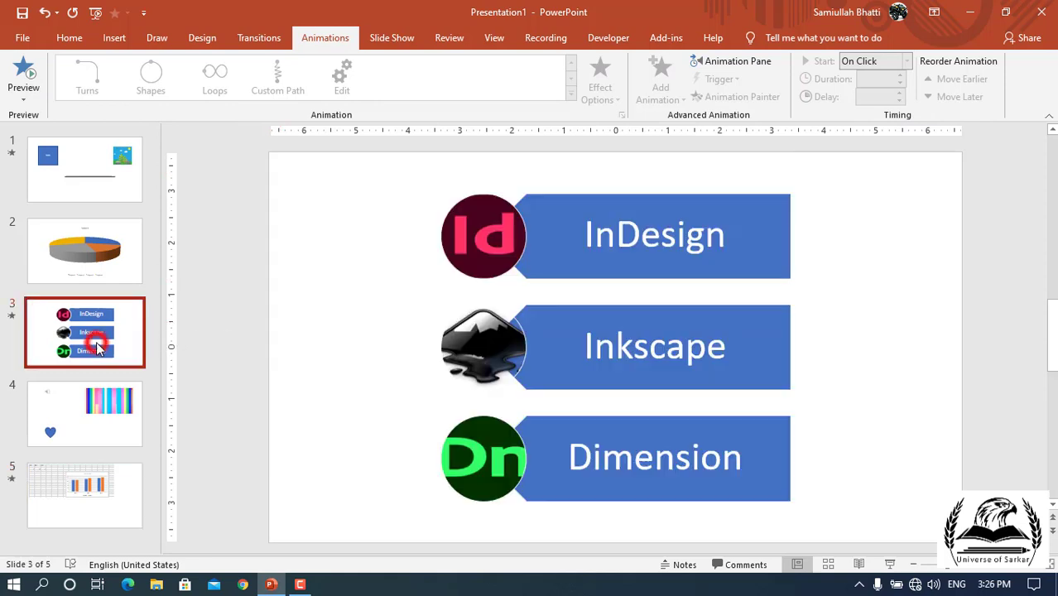
left_click(572, 231)
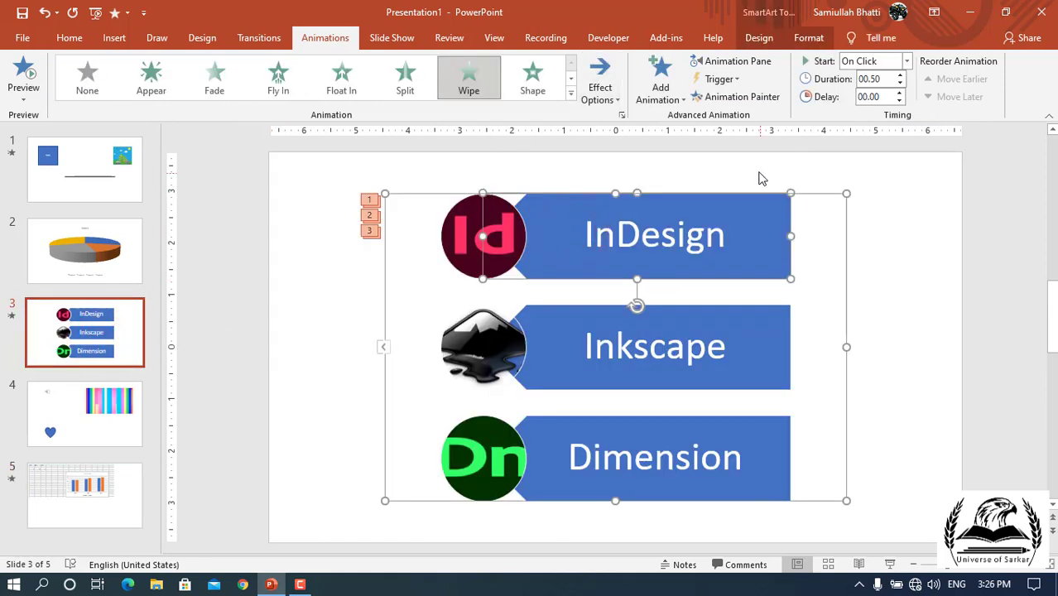
left_click(684, 101)
left_click(313, 322)
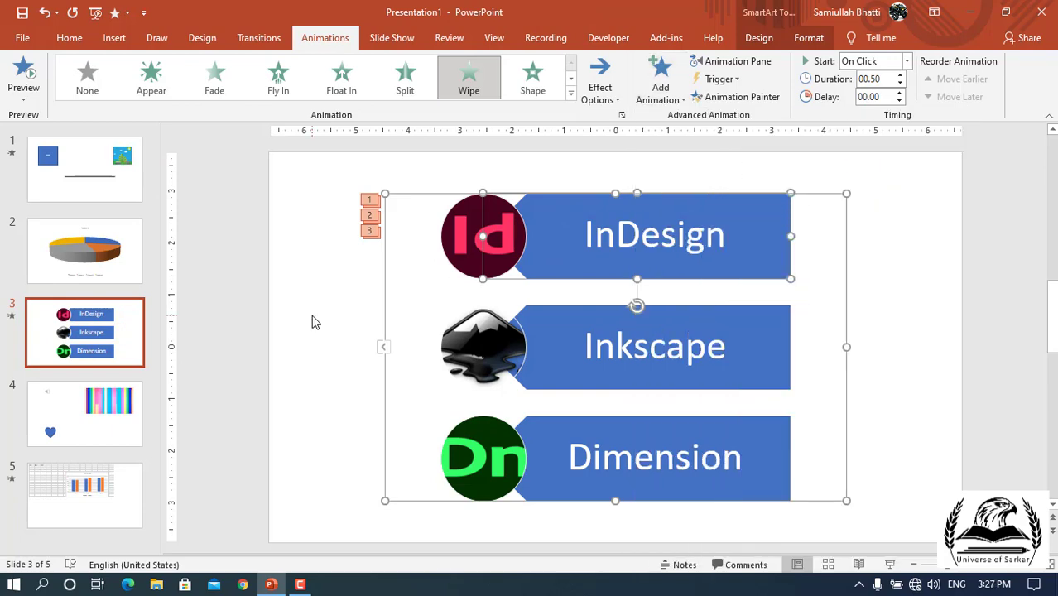